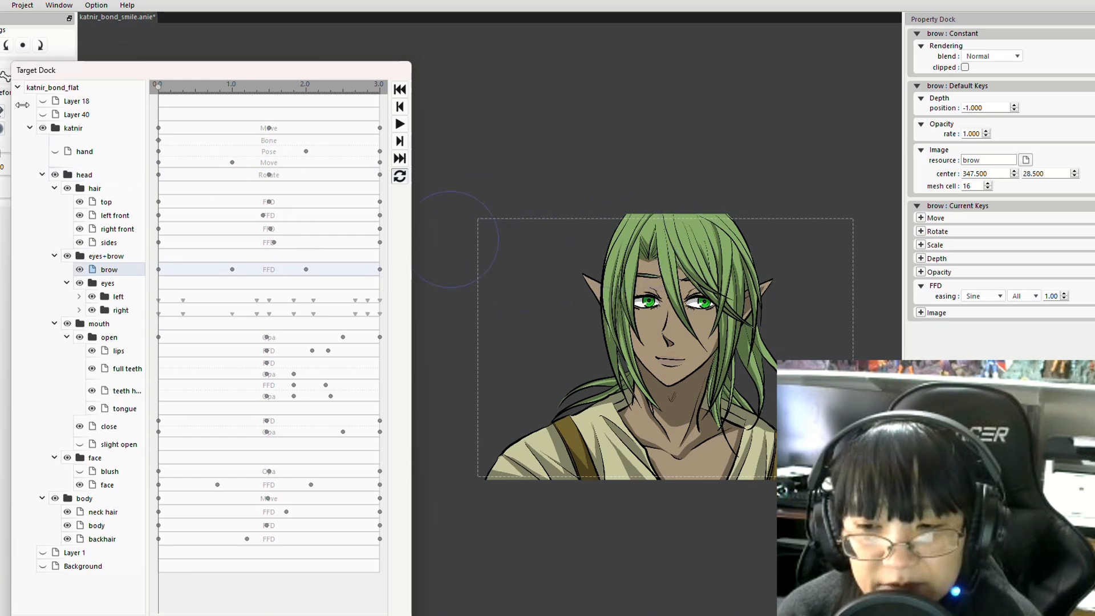
# Replace the brow's FFD key at 3.0 with a copy of its key at 0.0.
pyautogui.moveTo(80, 76); pyautogui.dragTo(108, 82)
pyautogui.moveTo(2, 154); pyautogui.dragTo(5, 154)
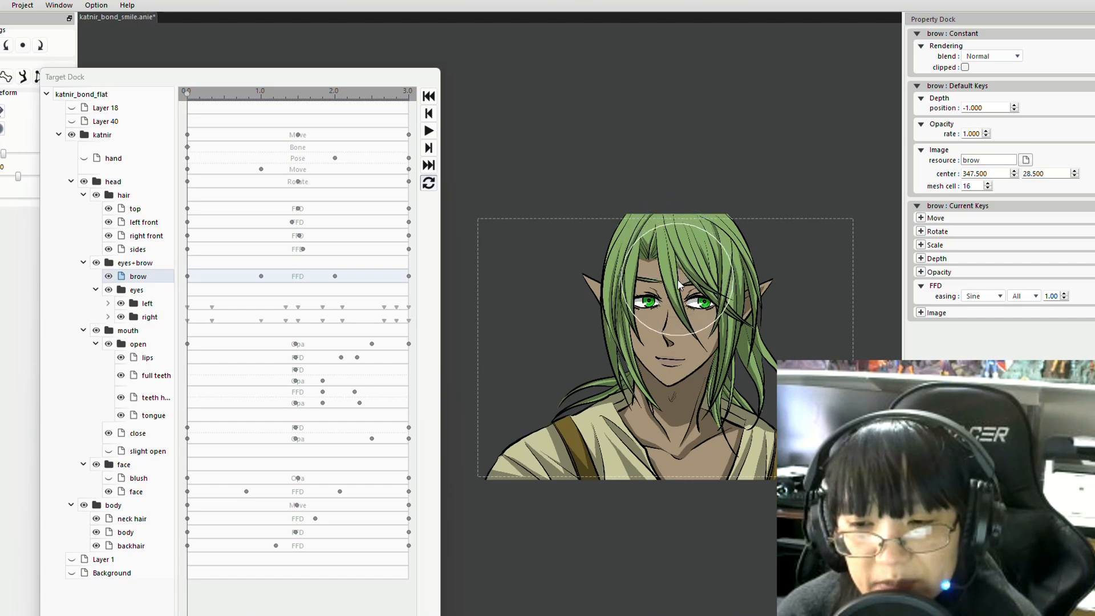
pyautogui.rightClick(408, 276)
pyautogui.click(426, 305)
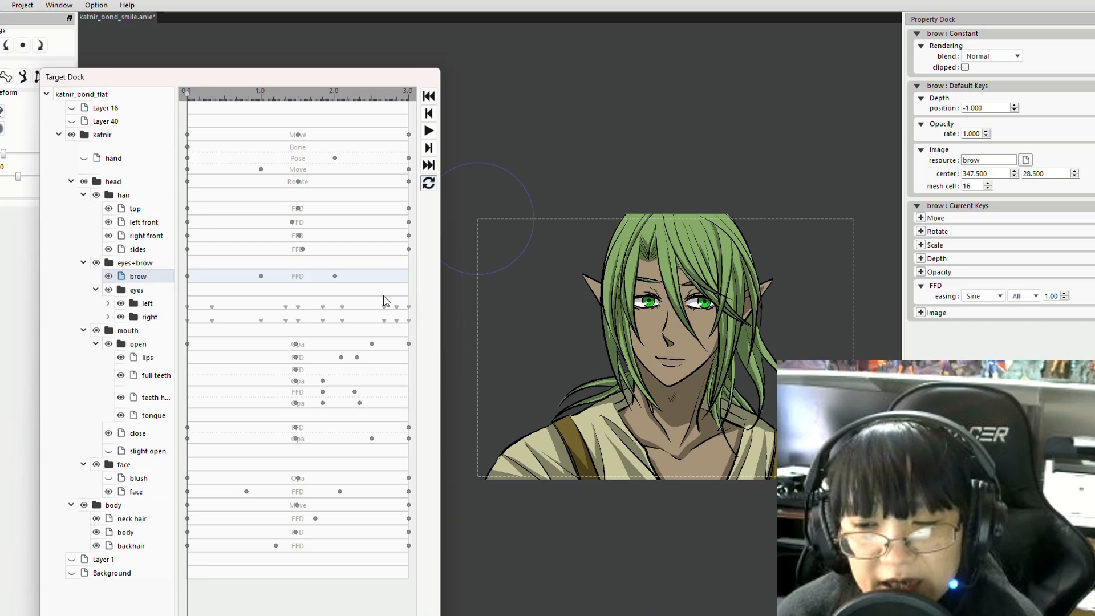
pyautogui.rightClick(187, 276)
pyautogui.click(201, 285)
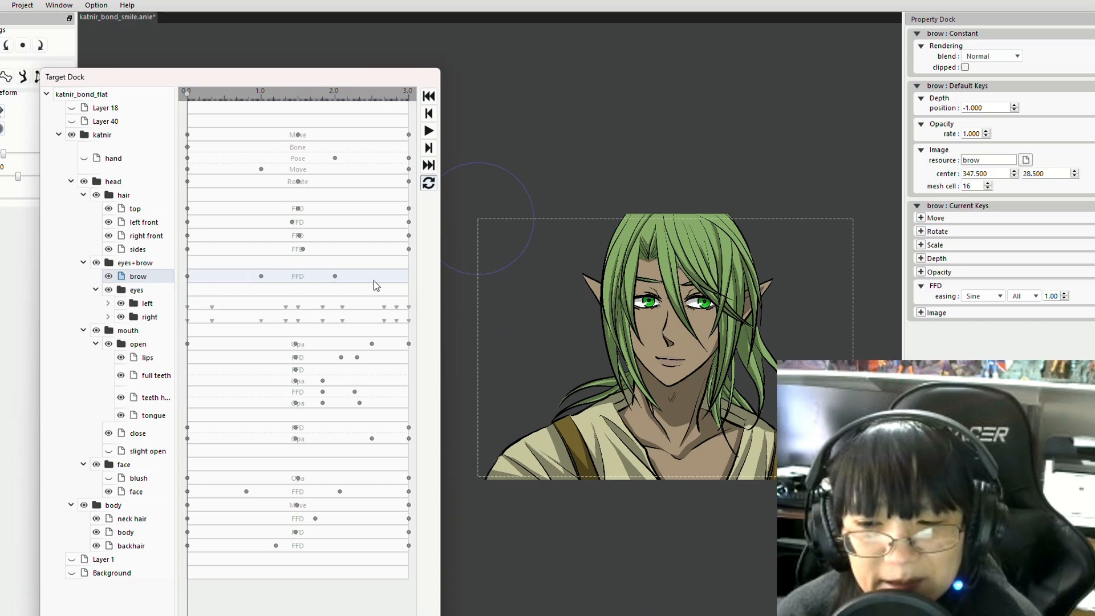
pyautogui.rightClick(405, 276)
pyautogui.click(436, 286)
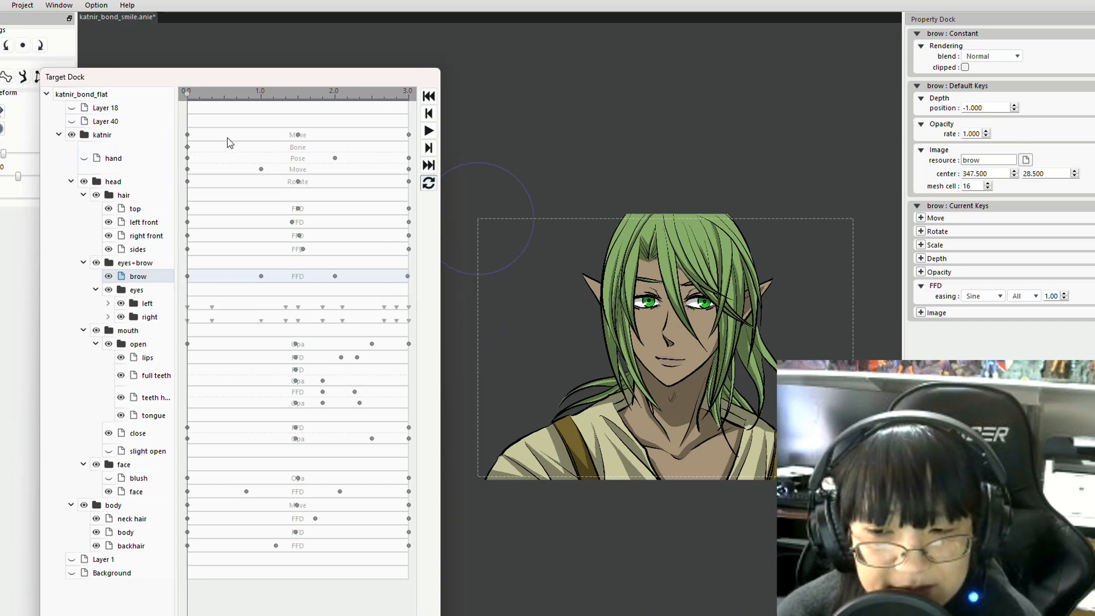
# Delete the brow's FFD key at 1.0 and paste a copy of its 0.0 key at about 0.85.
pyautogui.rightClick(261, 277)
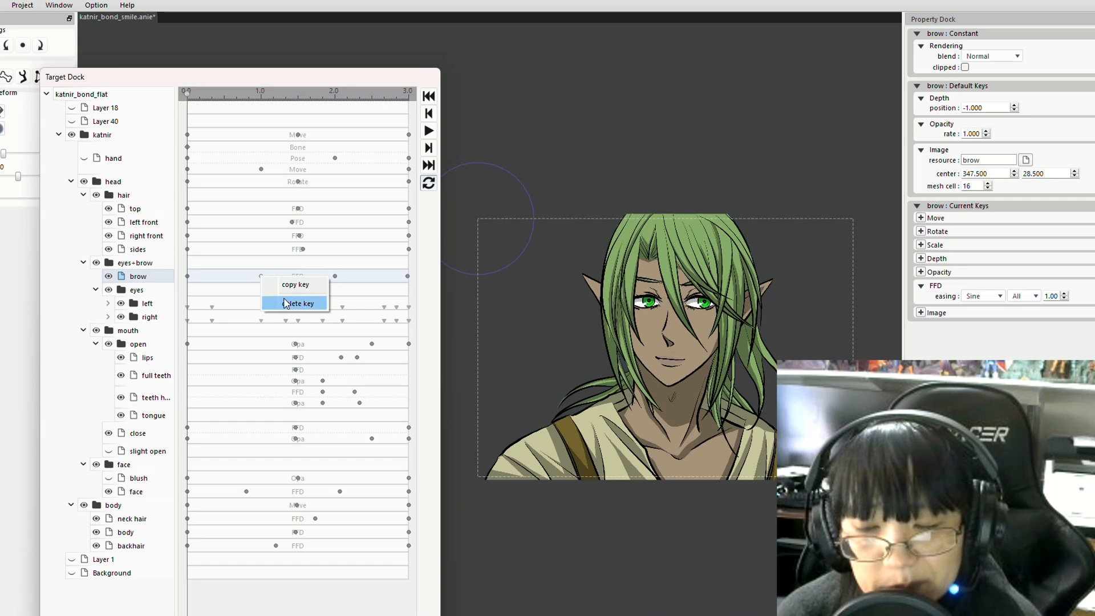
pyautogui.click(274, 300)
pyautogui.moveTo(195, 105); pyautogui.dragTo(253, 108)
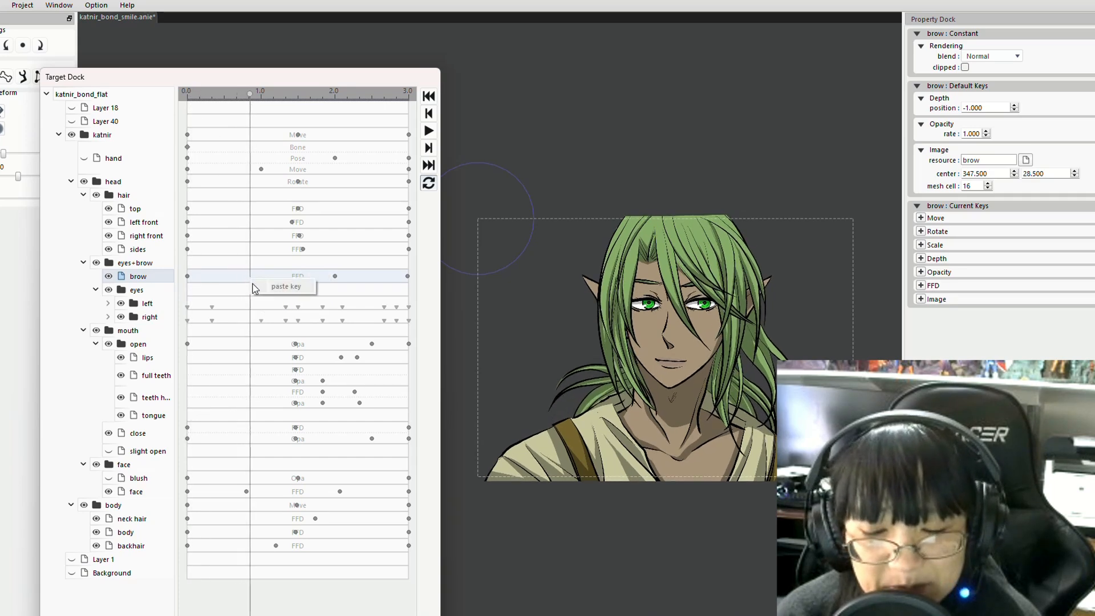
pyautogui.rightClick(189, 276)
pyautogui.click(222, 285)
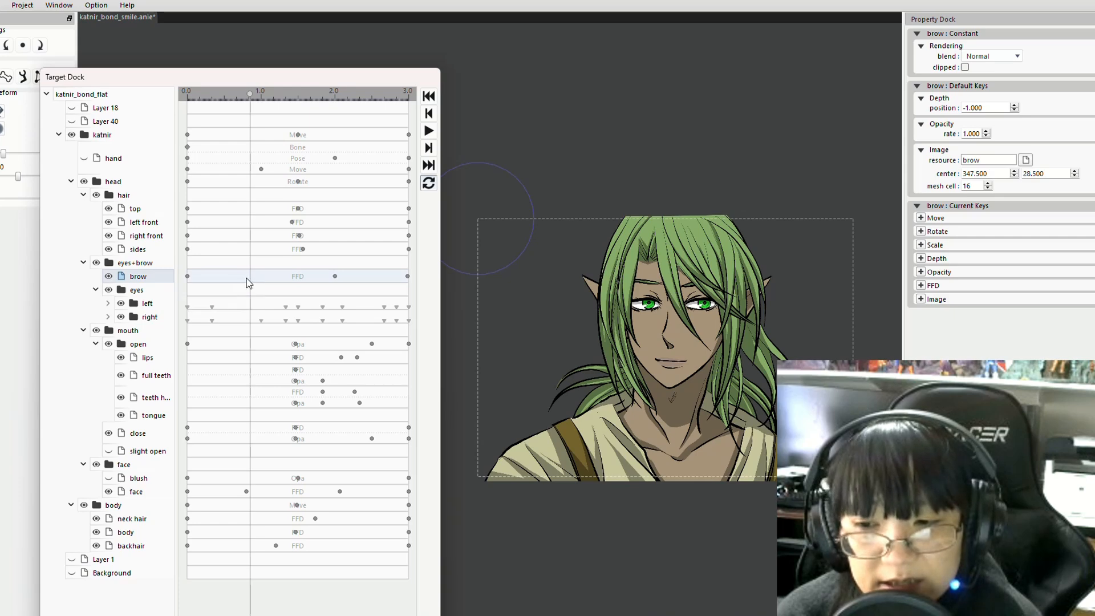
pyautogui.rightClick(248, 277)
pyautogui.click(261, 286)
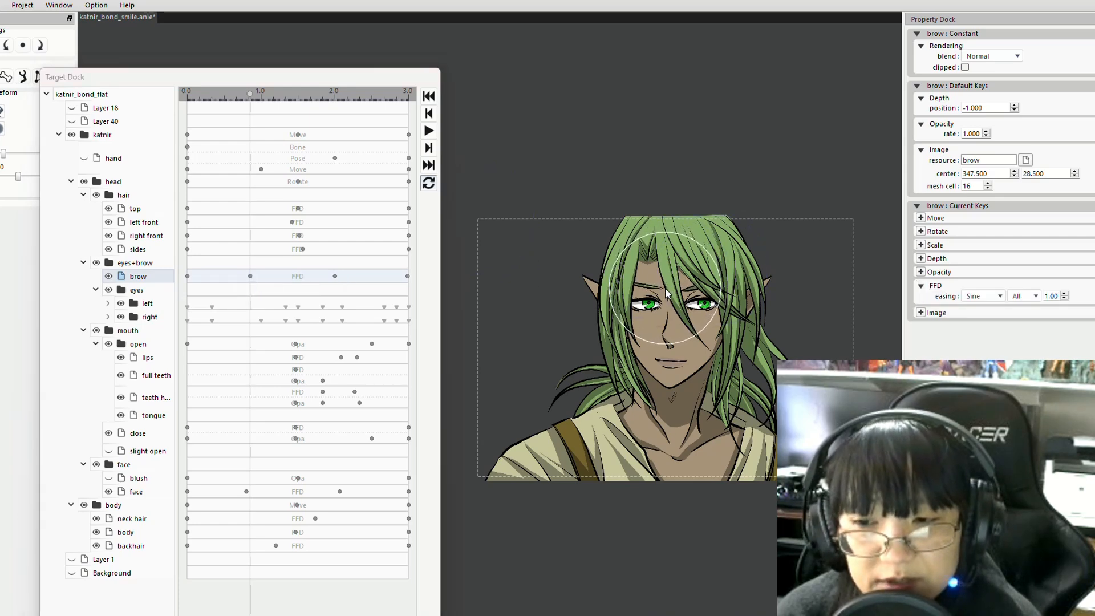
# Expand the left and right eye folders and move all their opacity keys at 1.5 to about 0.6.
pyautogui.moveTo(252, 101); pyautogui.dragTo(170, 111)
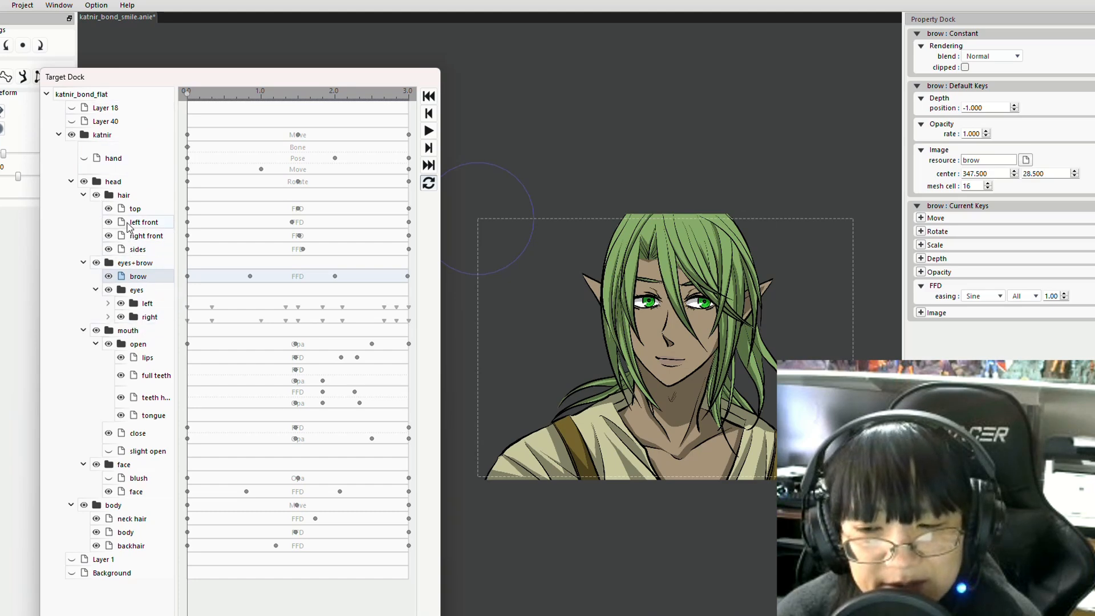
pyautogui.click(108, 303)
pyautogui.click(107, 418)
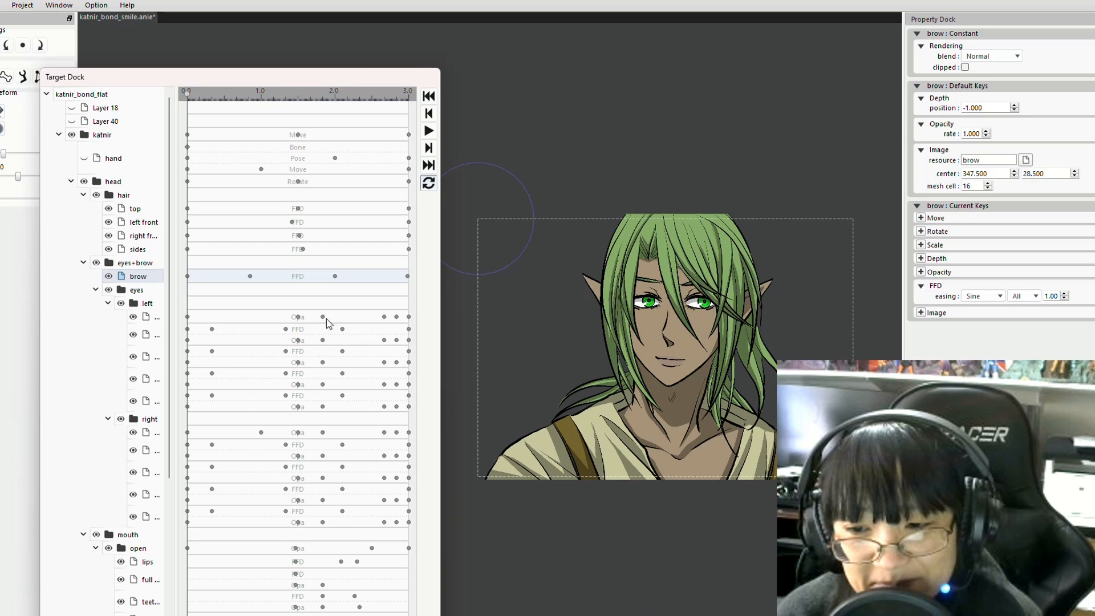
pyautogui.moveTo(186, 94); pyautogui.dragTo(298, 134)
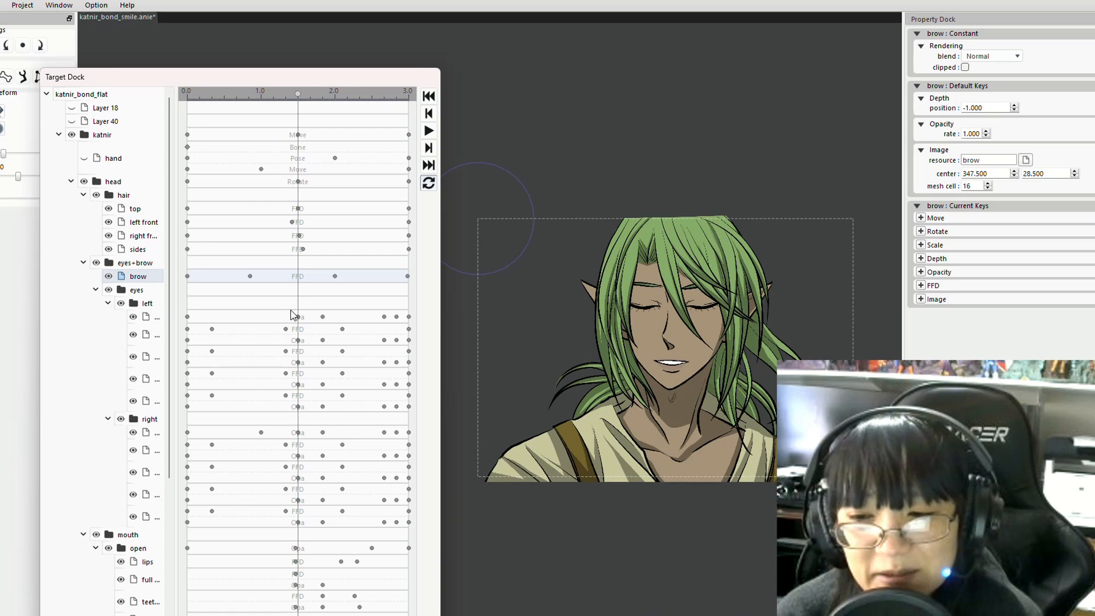
pyautogui.moveTo(293, 313); pyautogui.dragTo(308, 531)
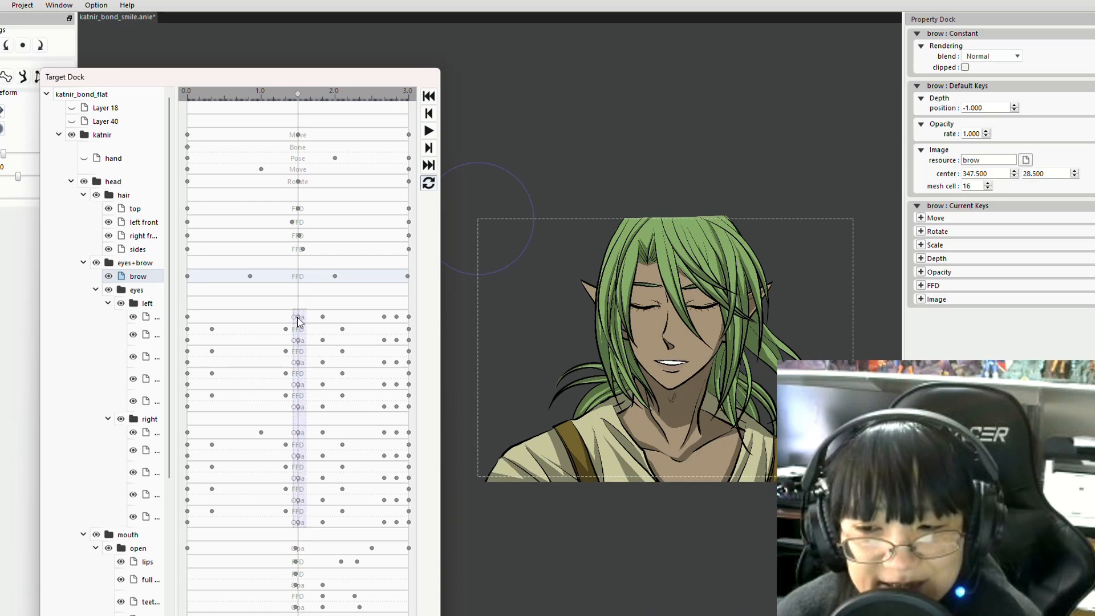
pyautogui.moveTo(300, 321); pyautogui.dragTo(230, 303)
pyautogui.click(232, 302)
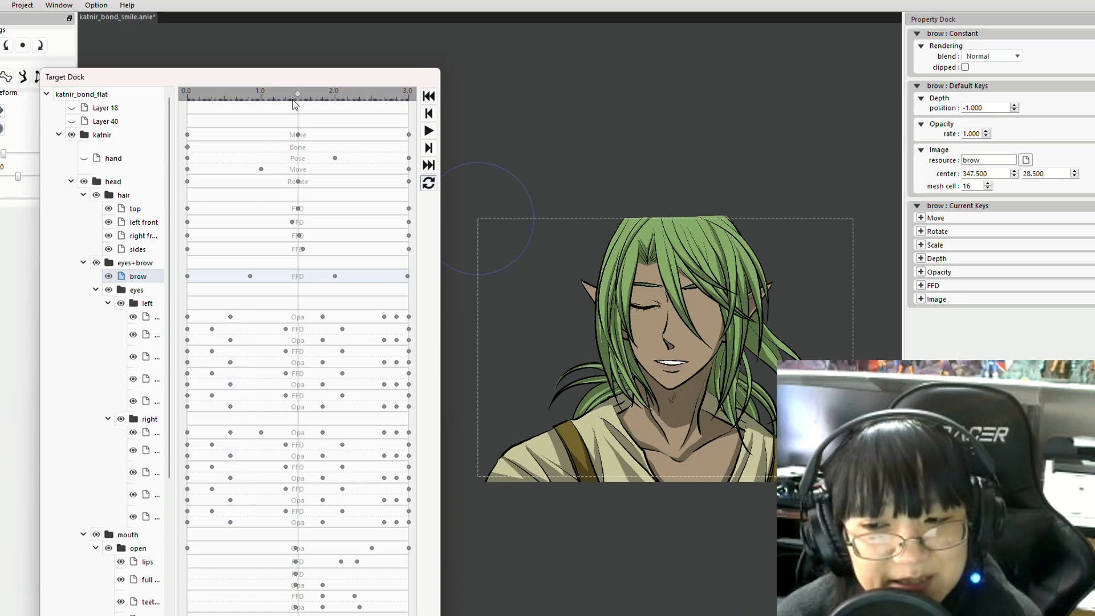
pyautogui.moveTo(297, 95); pyautogui.dragTo(234, 79)
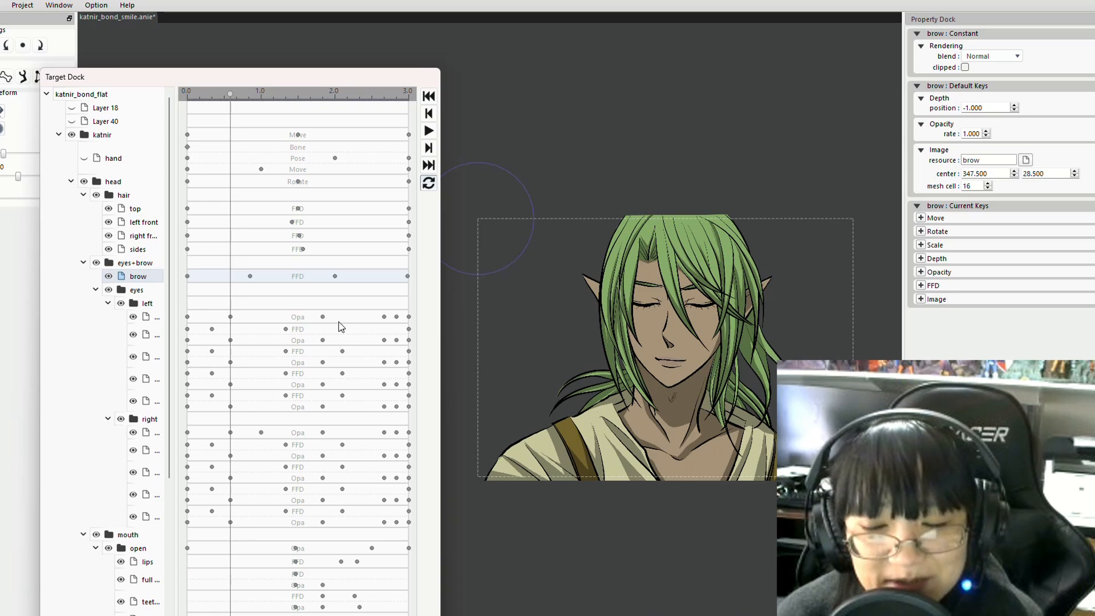
# Try shifting both eyes' FFD keys from 2.1 to about 0.8, and return them to about 2.15.
pyautogui.moveTo(339, 323); pyautogui.dragTo(357, 525)
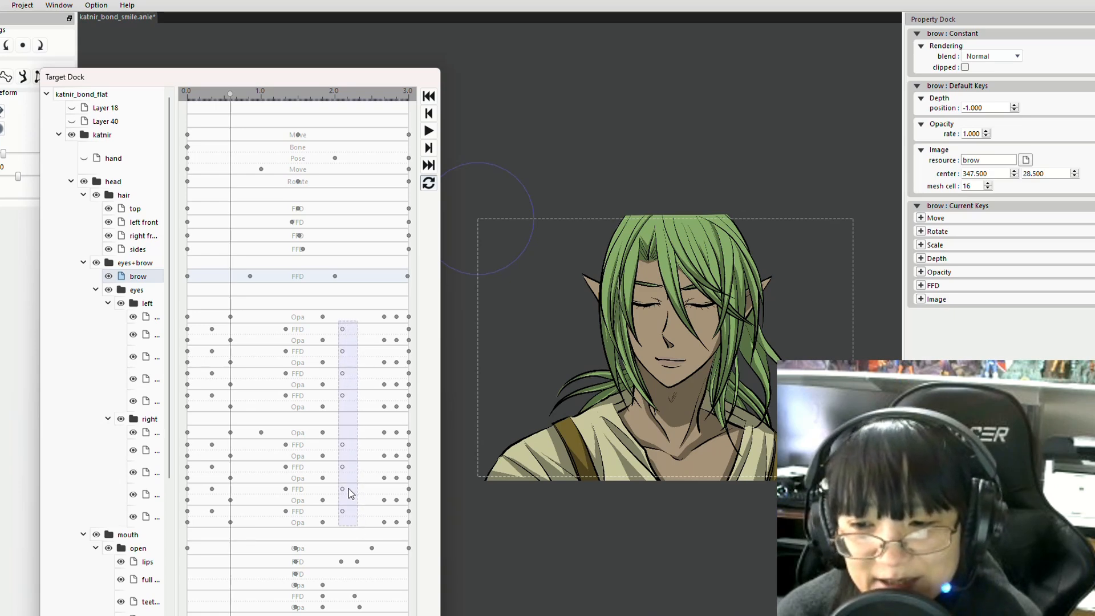
pyautogui.moveTo(348, 488); pyautogui.dragTo(247, 479)
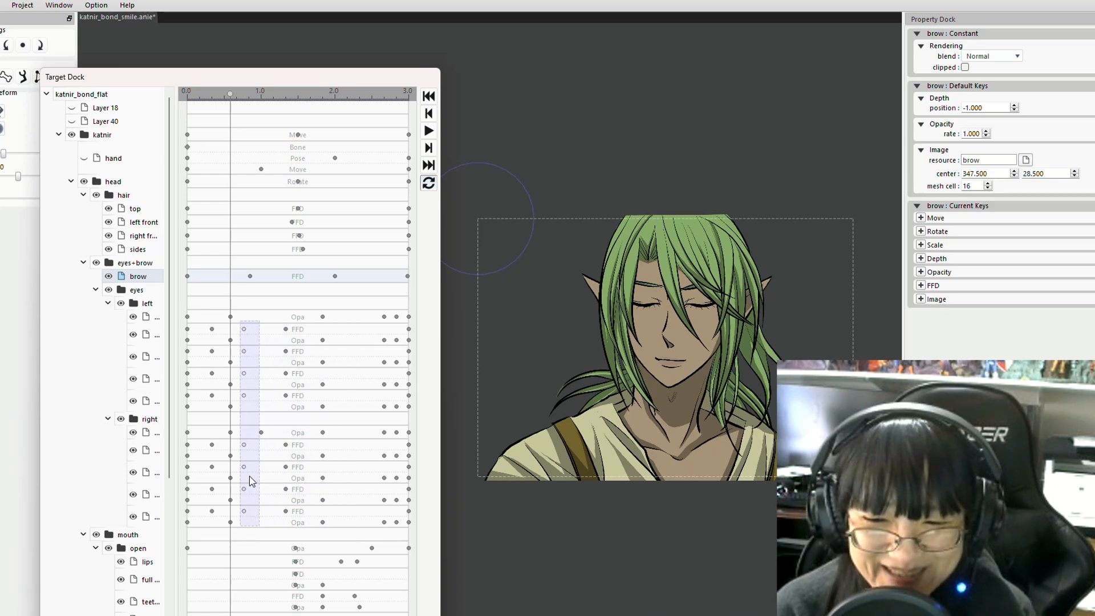
pyautogui.click(250, 422)
pyautogui.moveTo(232, 96); pyautogui.dragTo(247, 103)
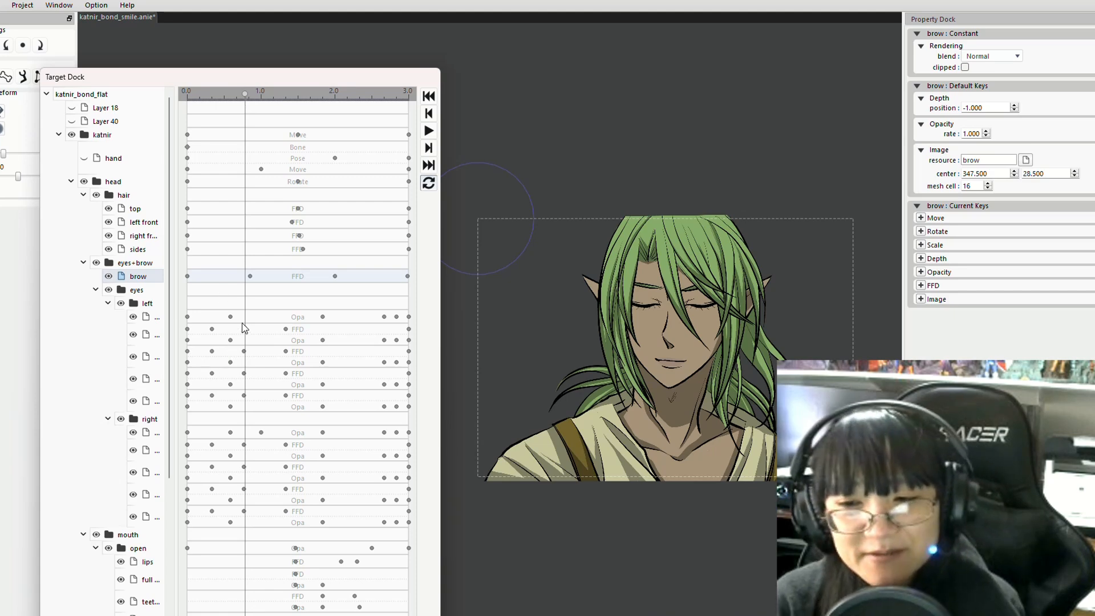
pyautogui.moveTo(241, 323); pyautogui.dragTo(350, 482)
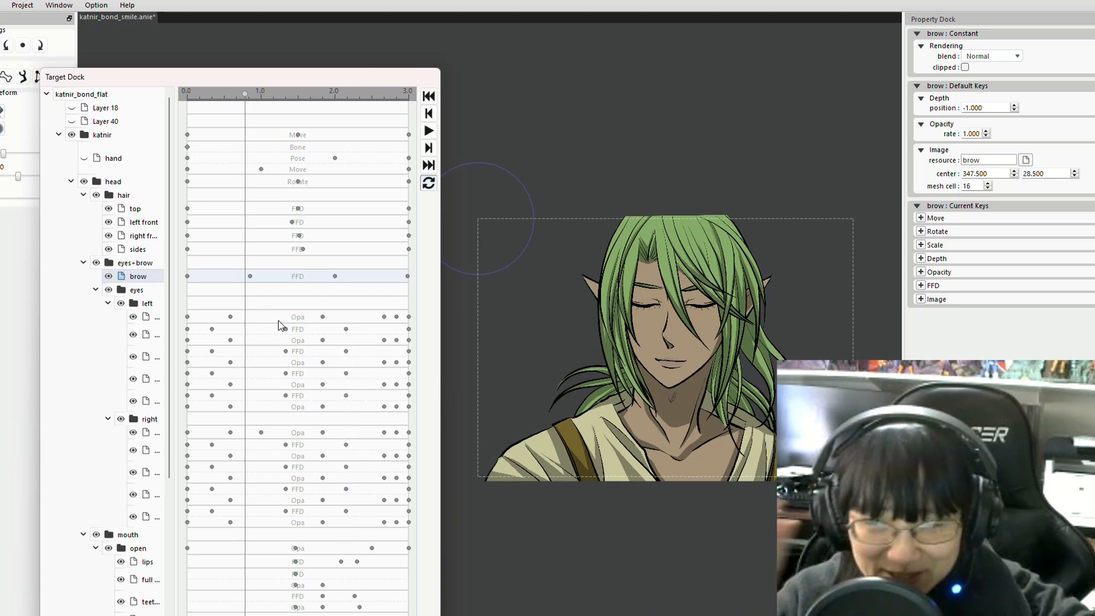
# Move both eyes' opacity keys at about 1.85 to about 0.8.
pyautogui.moveTo(318, 313); pyautogui.dragTo(326, 525)
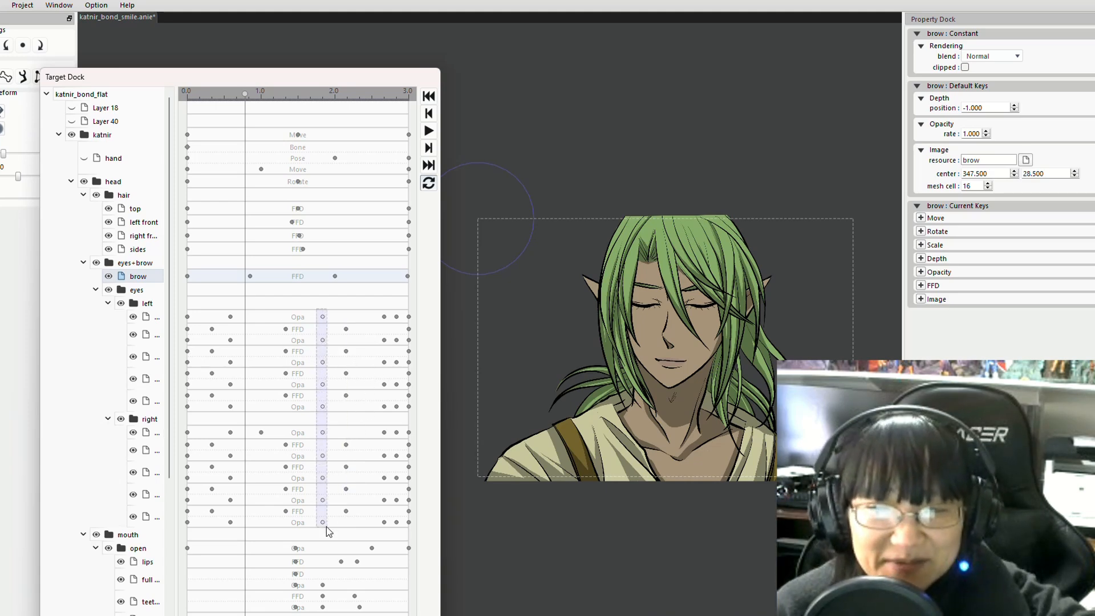
pyautogui.moveTo(316, 313); pyautogui.dragTo(245, 478)
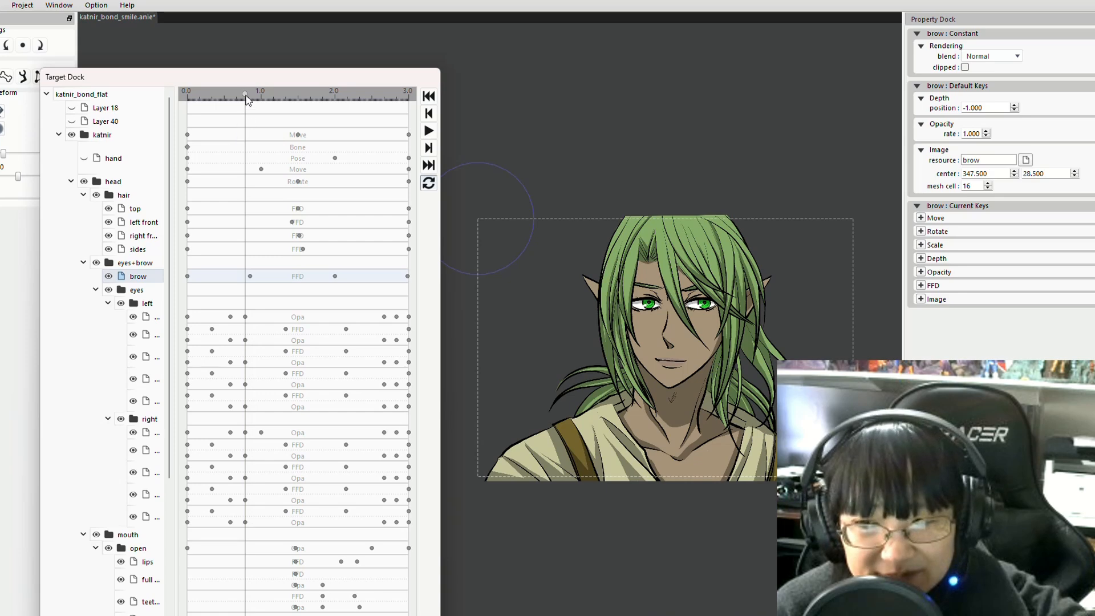
pyautogui.moveTo(247, 100); pyautogui.dragTo(367, 129)
# Move both eyes' last FFD keys to about 1.65 and their two opacity key columns before 3.0 to about 2.05 and 2.45.
pyautogui.moveTo(336, 311); pyautogui.dragTo(307, 497)
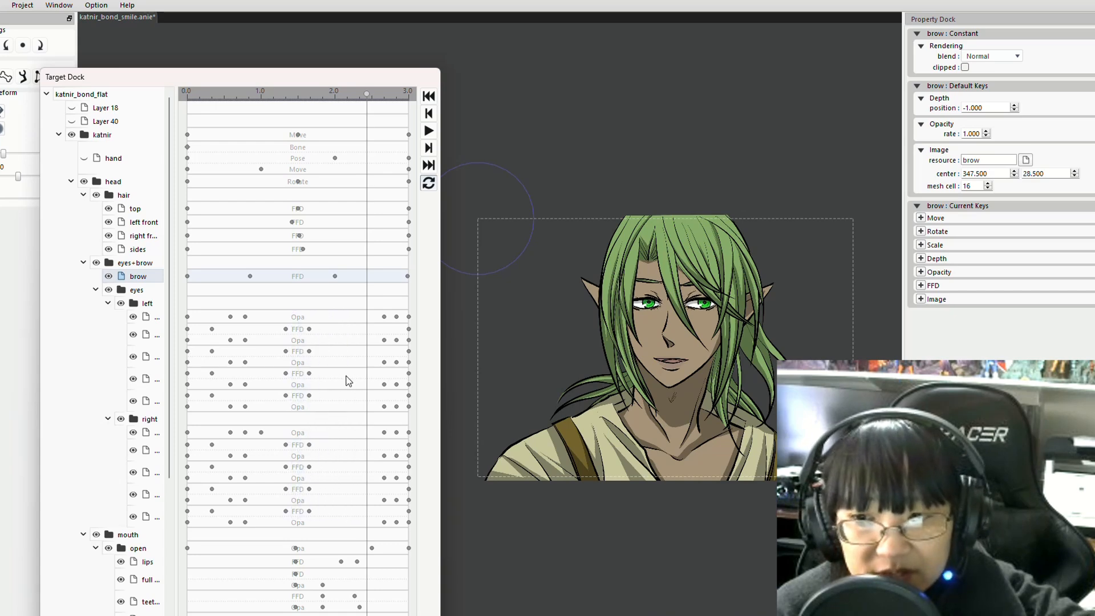
pyautogui.moveTo(356, 299); pyautogui.dragTo(329, 508)
pyautogui.moveTo(388, 325); pyautogui.dragTo(391, 518)
pyautogui.moveTo(384, 313); pyautogui.dragTo(367, 524)
# Shift both eyes' opacity keys at 0.8 slightly earlier, to about 0.75.
pyautogui.moveTo(366, 108)
pyautogui.mouseDown()
pyautogui.moveTo(331, 118)
pyautogui.moveTo(389, 118)
pyautogui.moveTo(366, 118)
pyautogui.mouseUp()
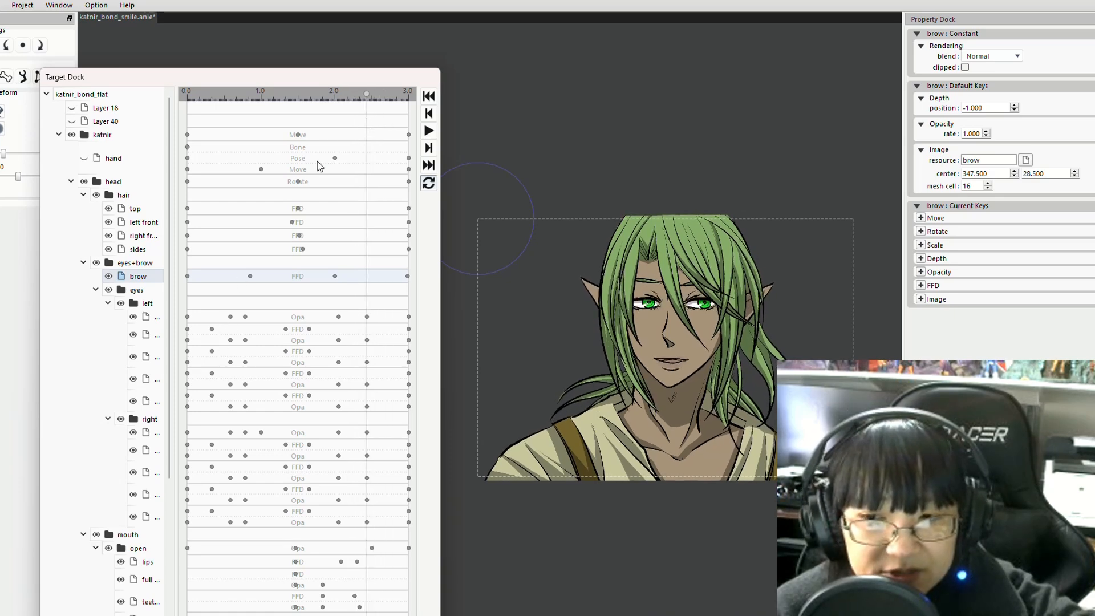
pyautogui.moveTo(364, 94); pyautogui.dragTo(238, 85)
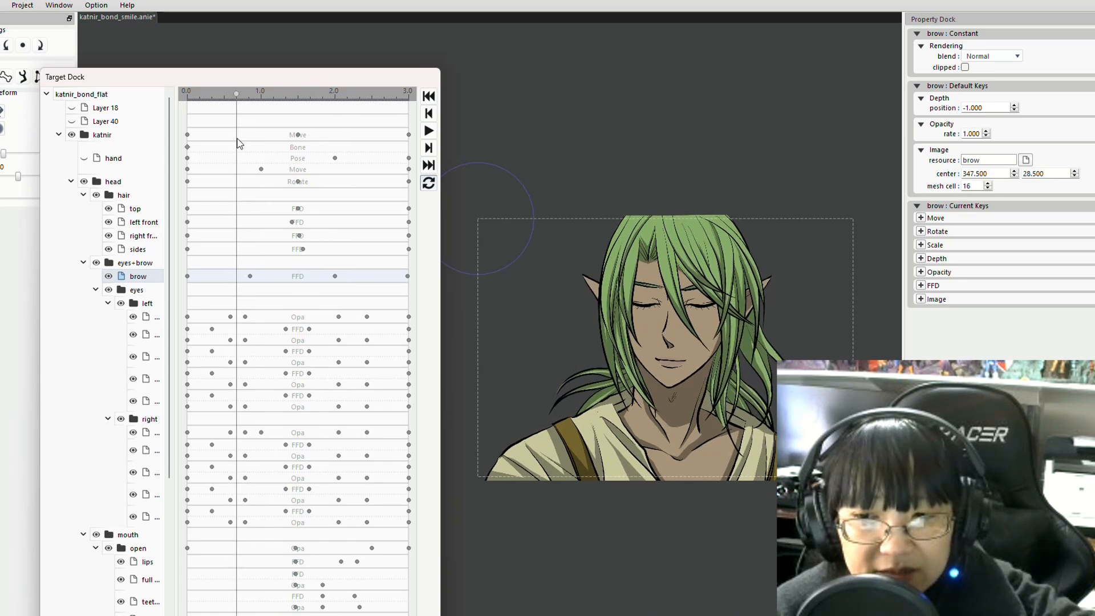
pyautogui.moveTo(241, 316); pyautogui.dragTo(242, 520)
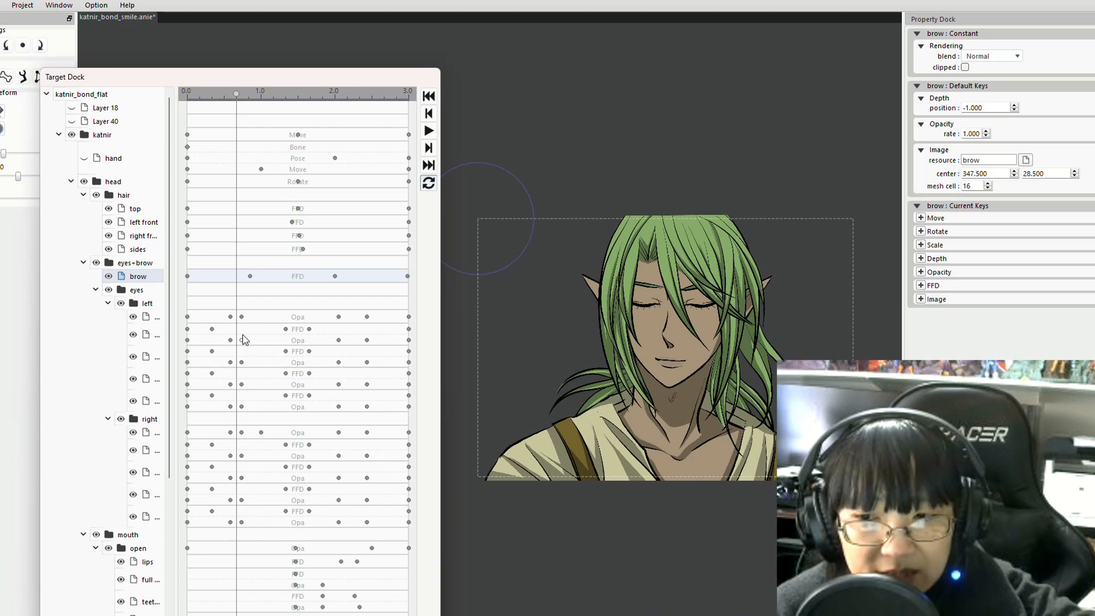
# Copy both eyes' opacity keys at about 0.6 and 0.75 and paste them starting at about 2.6.
pyautogui.moveTo(228, 301); pyautogui.dragTo(254, 532)
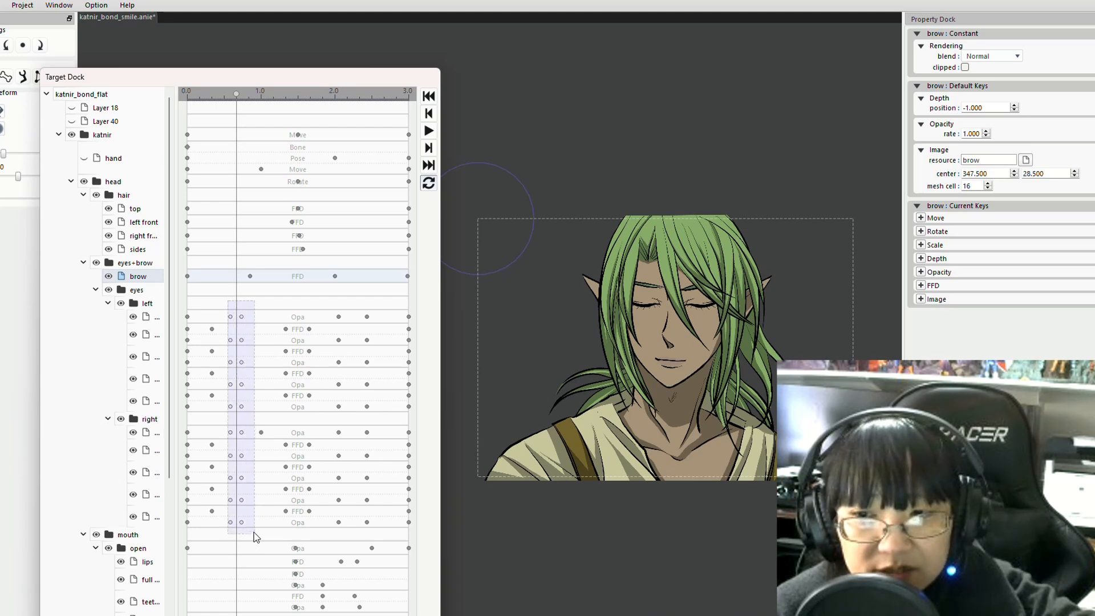
pyautogui.rightClick(245, 387)
pyautogui.click(278, 390)
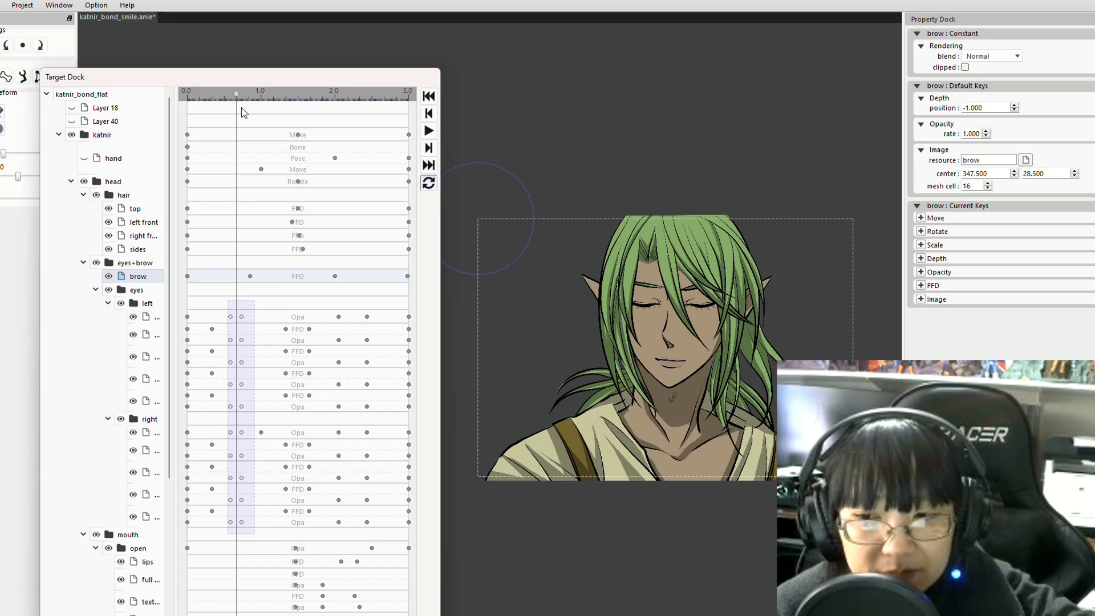
pyautogui.moveTo(241, 111); pyautogui.dragTo(380, 111)
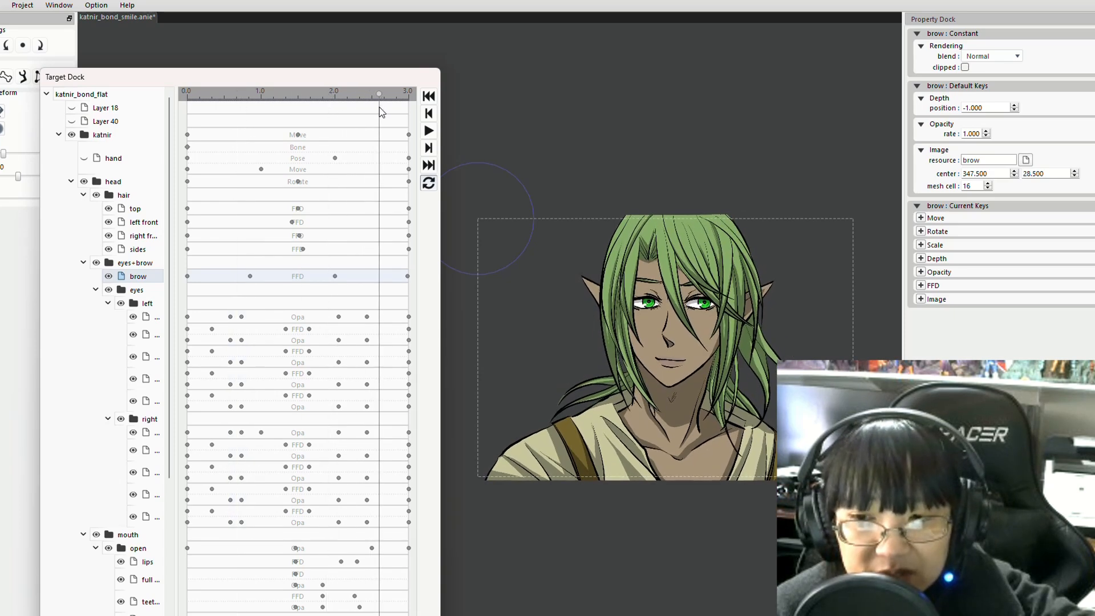
pyautogui.rightClick(379, 318)
pyautogui.click(387, 324)
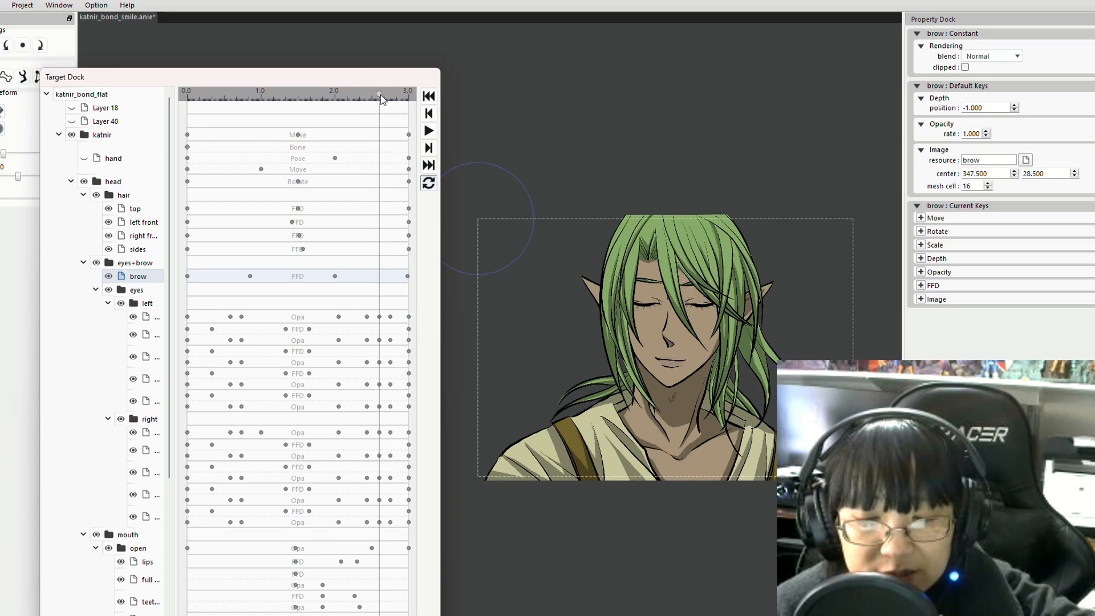
# Play the animation from the start to review the blink timing, pausing to examine the eyes at about 1.33.
pyautogui.moveTo(381, 95); pyautogui.dragTo(185, 111)
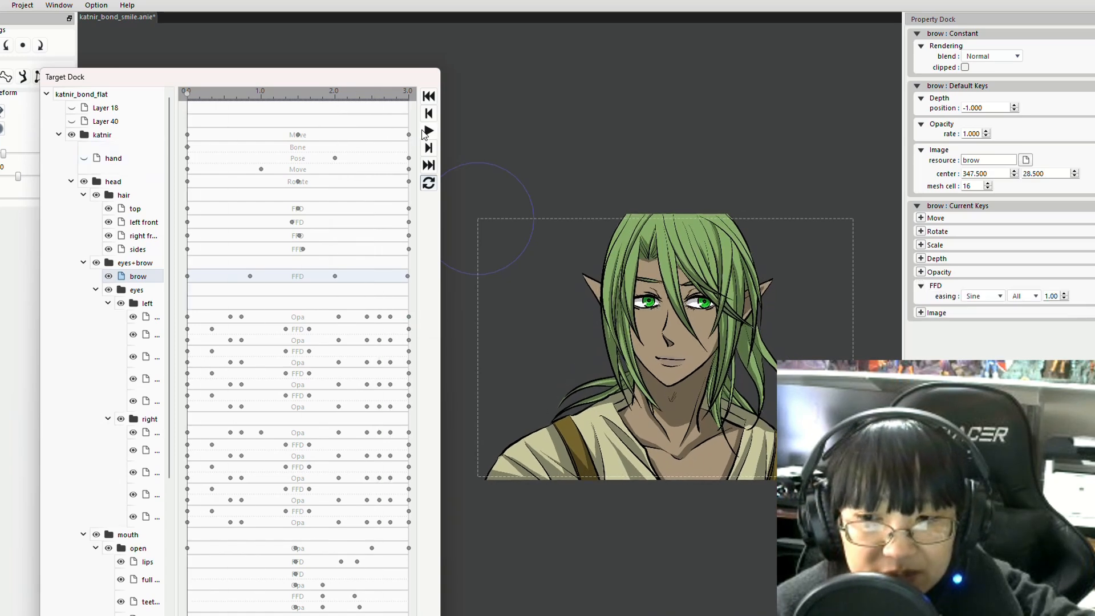
pyautogui.click(425, 133)
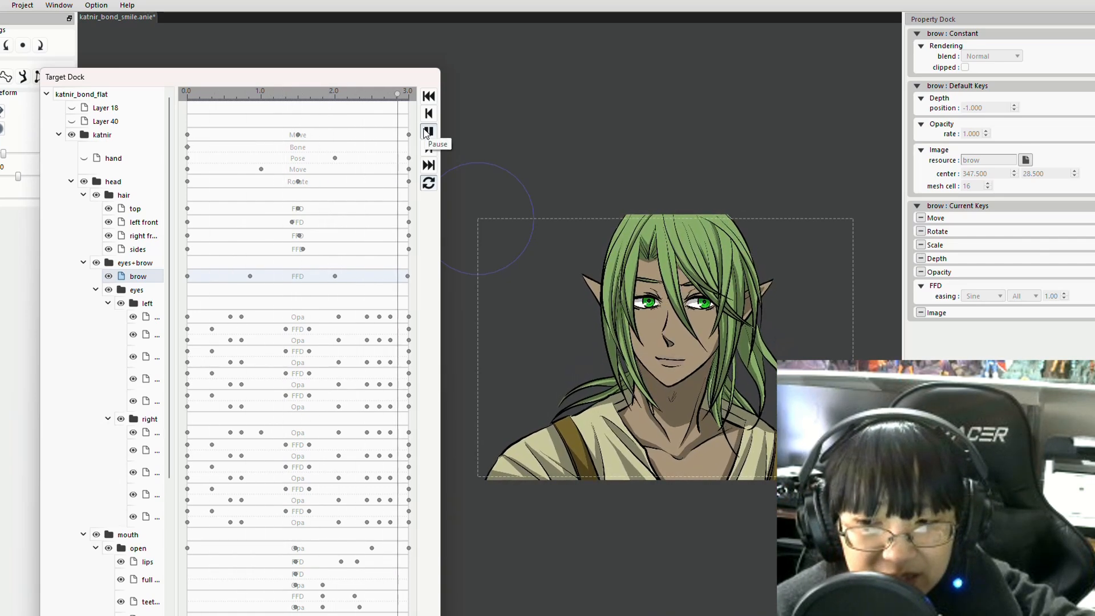
pyautogui.click(425, 132)
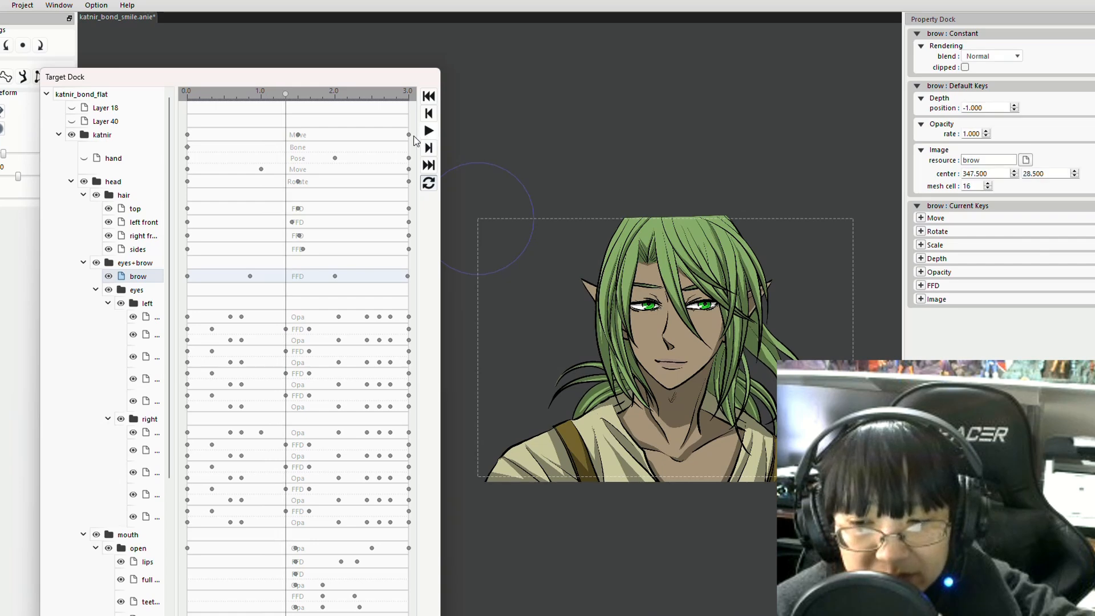
pyautogui.click(284, 100)
pyautogui.moveTo(284, 98); pyautogui.dragTo(286, 98)
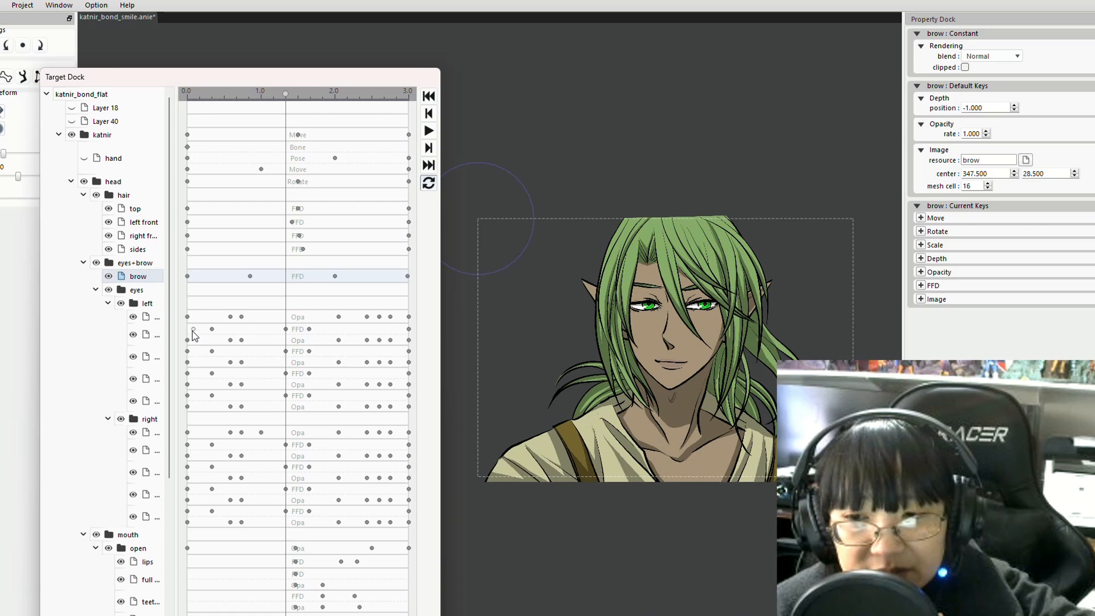
# Shift both eyes' starting FFD keys from 0.0 to about 0.1.
pyautogui.moveTo(285, 102); pyautogui.dragTo(195, 115)
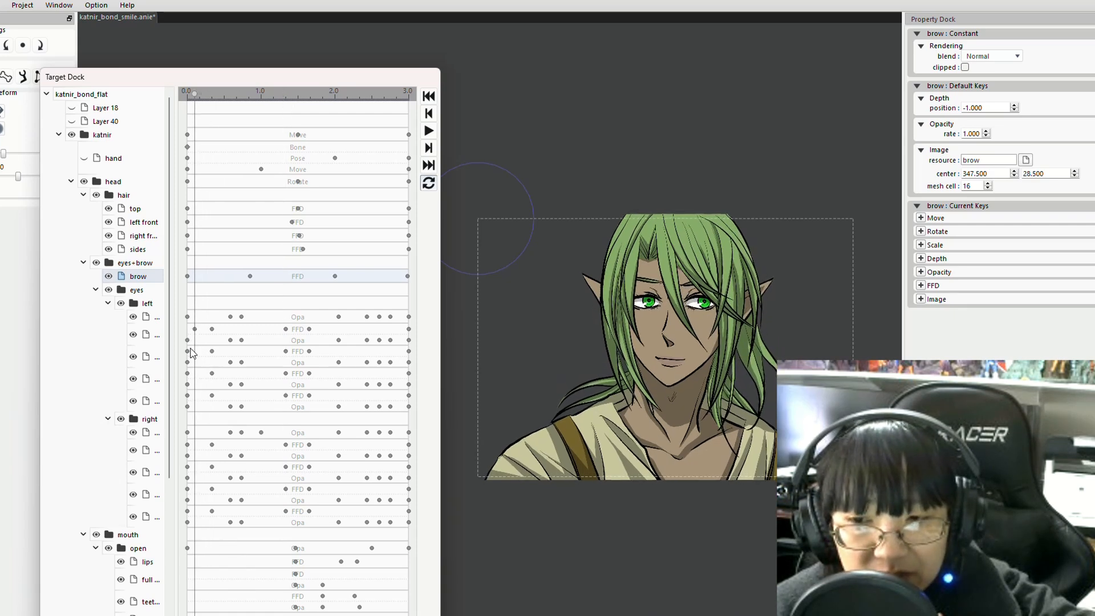
pyautogui.moveTo(188, 351); pyautogui.dragTo(195, 352)
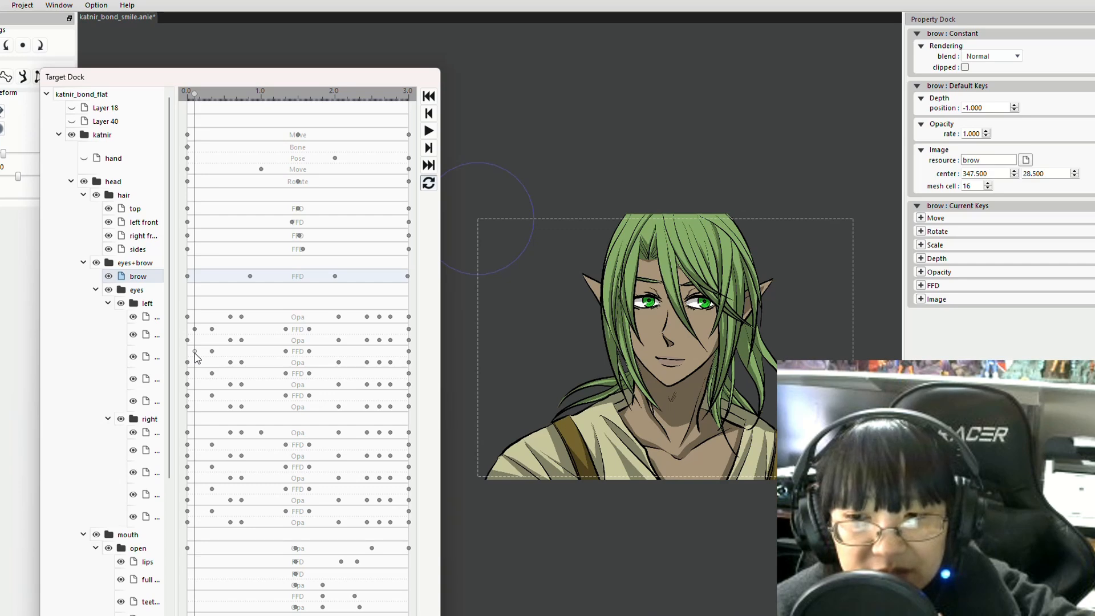
pyautogui.click(188, 374)
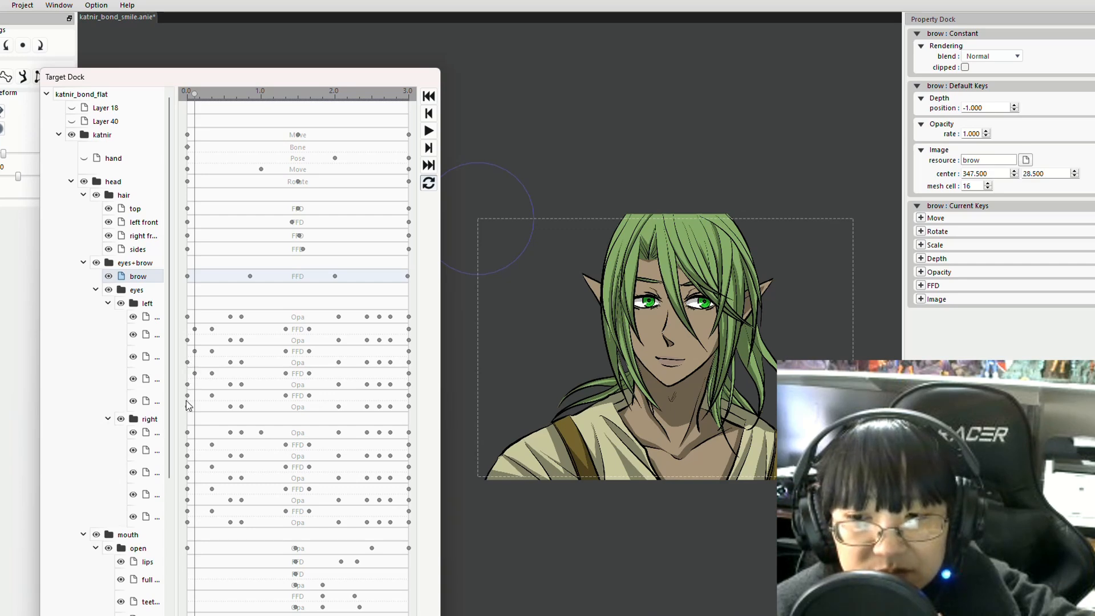
pyautogui.moveTo(188, 395); pyautogui.dragTo(193, 398)
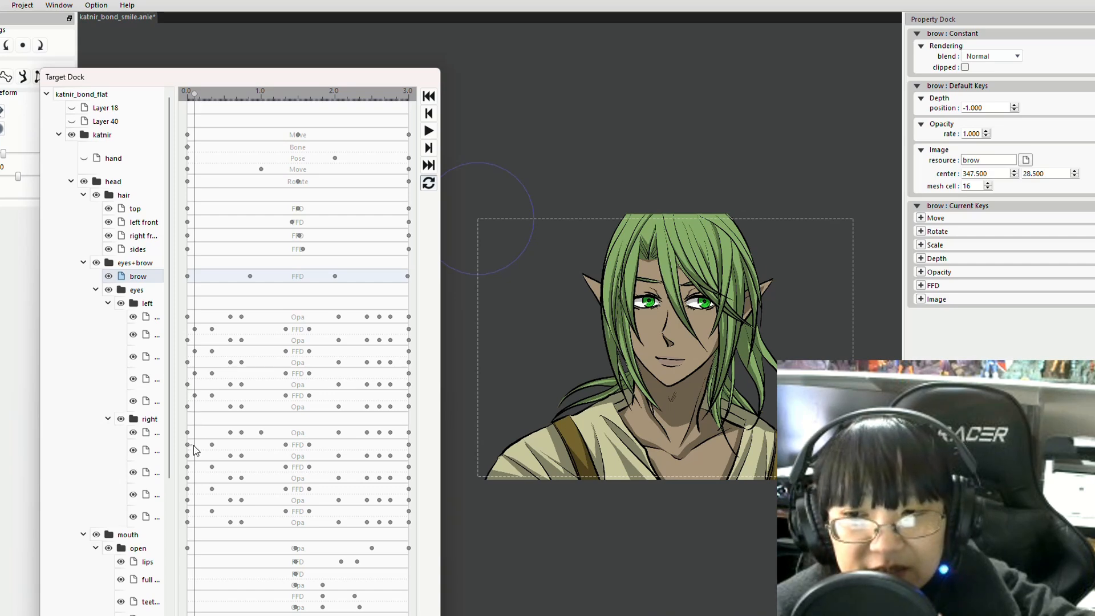
pyautogui.moveTo(187, 445); pyautogui.dragTo(194, 490)
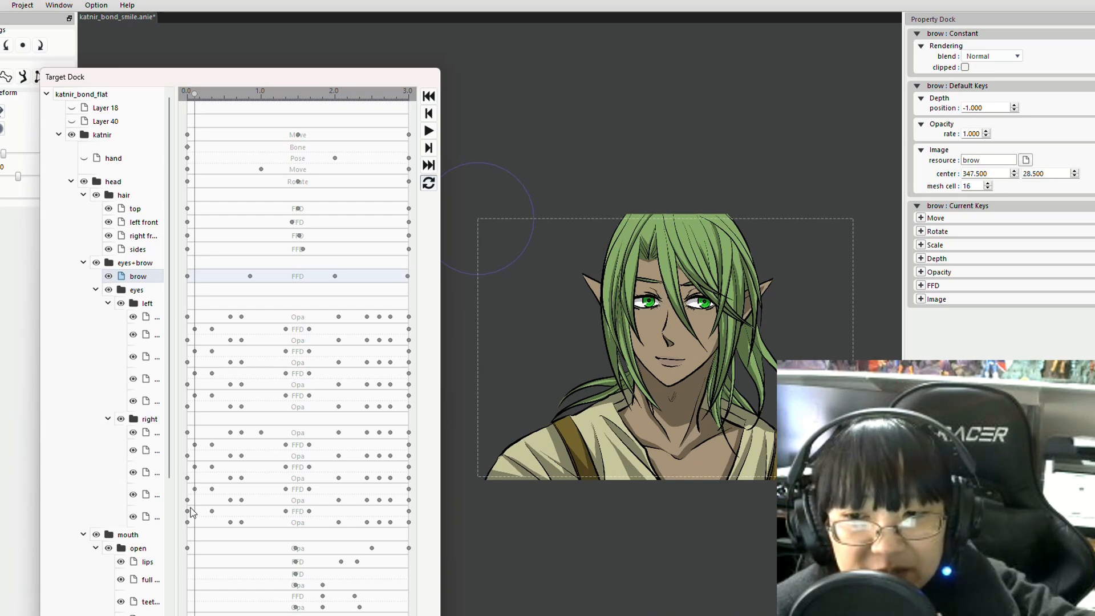
pyautogui.moveTo(188, 512); pyautogui.dragTo(195, 512)
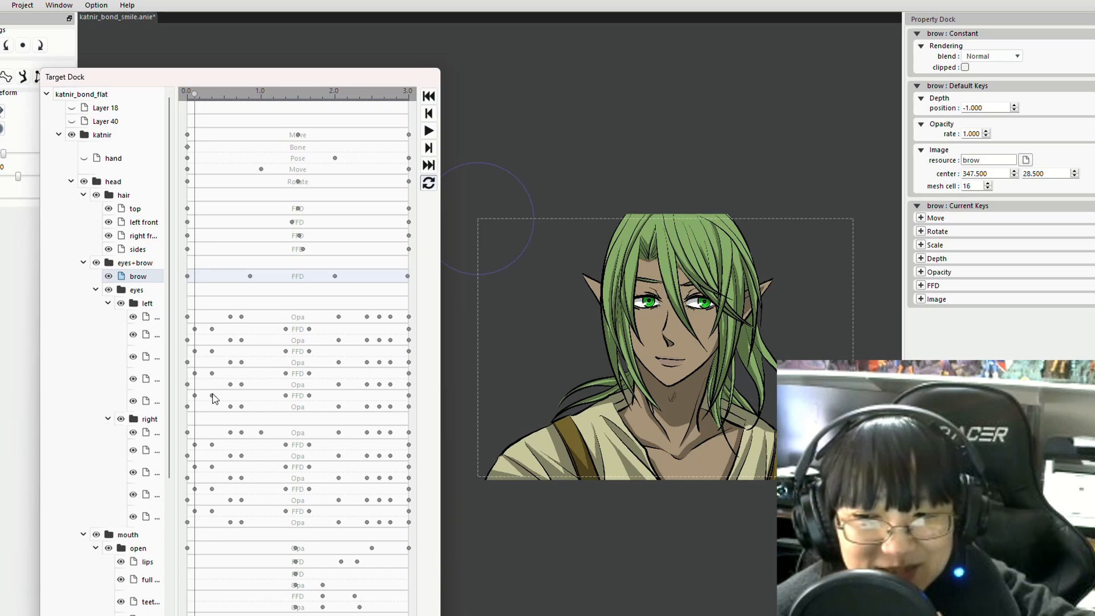
# Move both eyes' FFD keys at about 0.1 to about 1.1, and those at about 1.33 to about 0.15.
pyautogui.moveTo(193, 320); pyautogui.dragTo(273, 490)
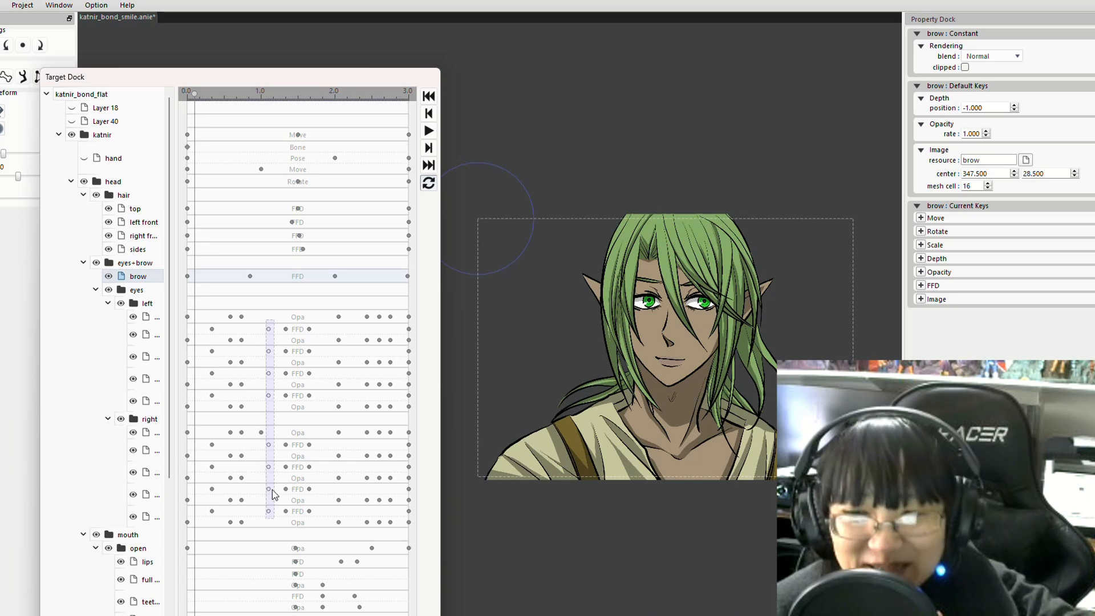
pyautogui.moveTo(278, 313); pyautogui.dragTo(286, 334)
pyautogui.moveTo(291, 513); pyautogui.dragTo(177, 484)
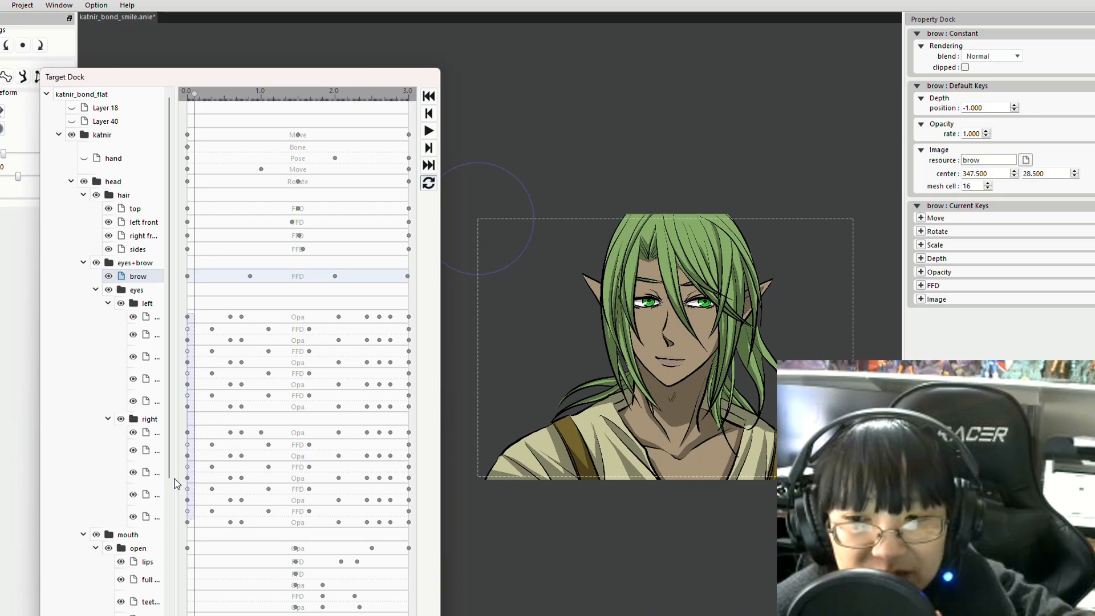
pyautogui.moveTo(176, 483); pyautogui.dragTo(200, 481)
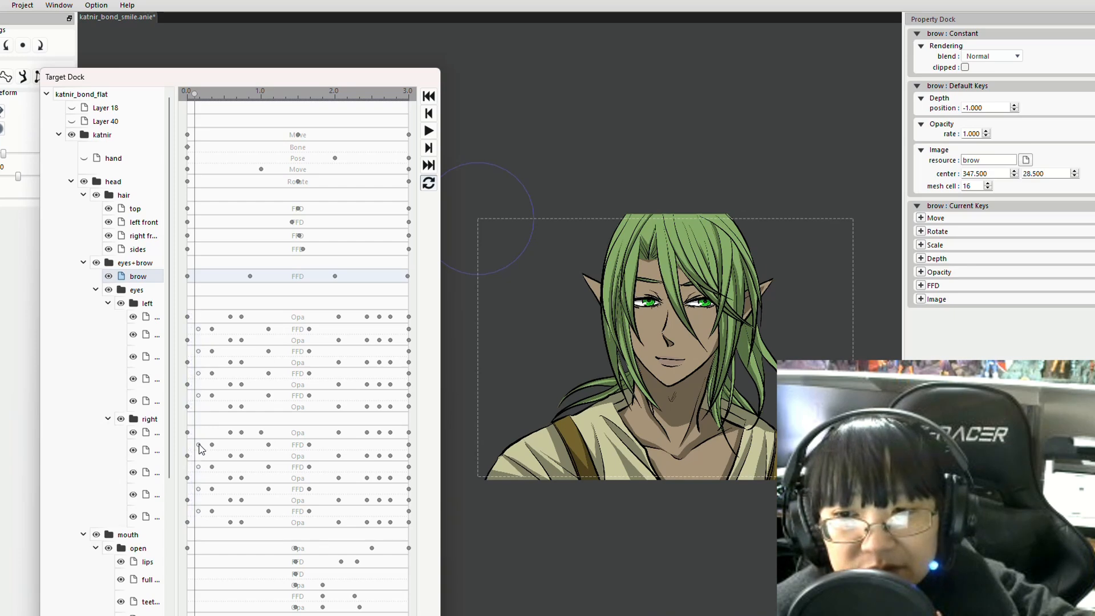
# Delete the left eye's FFD keys at 3.0, one layer at a time.
pyautogui.rightClick(409, 351)
pyautogui.click(420, 377)
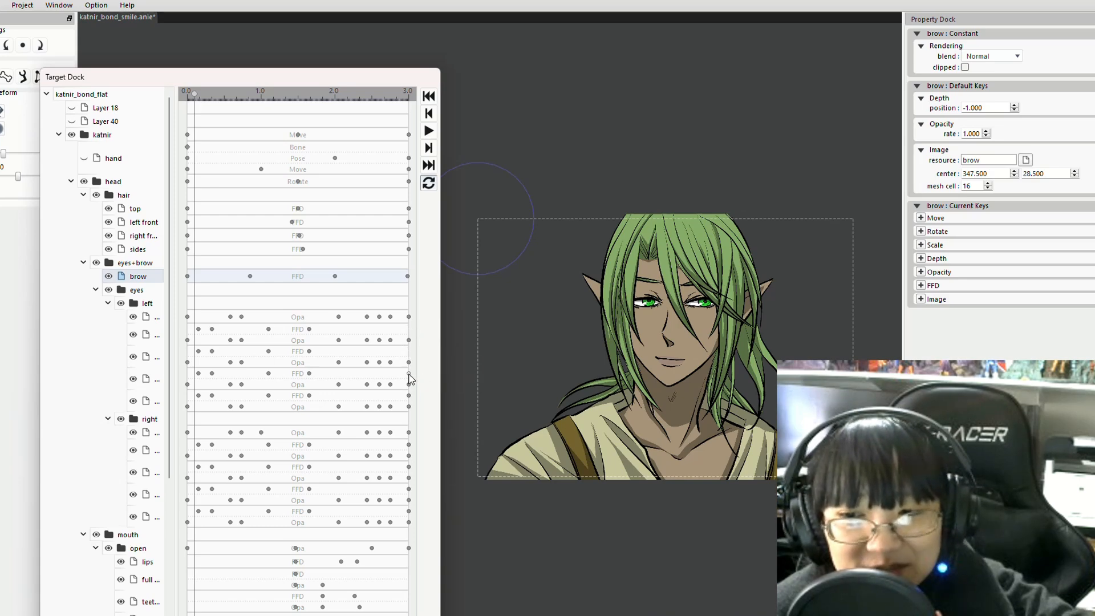
pyautogui.rightClick(409, 375)
pyautogui.click(419, 400)
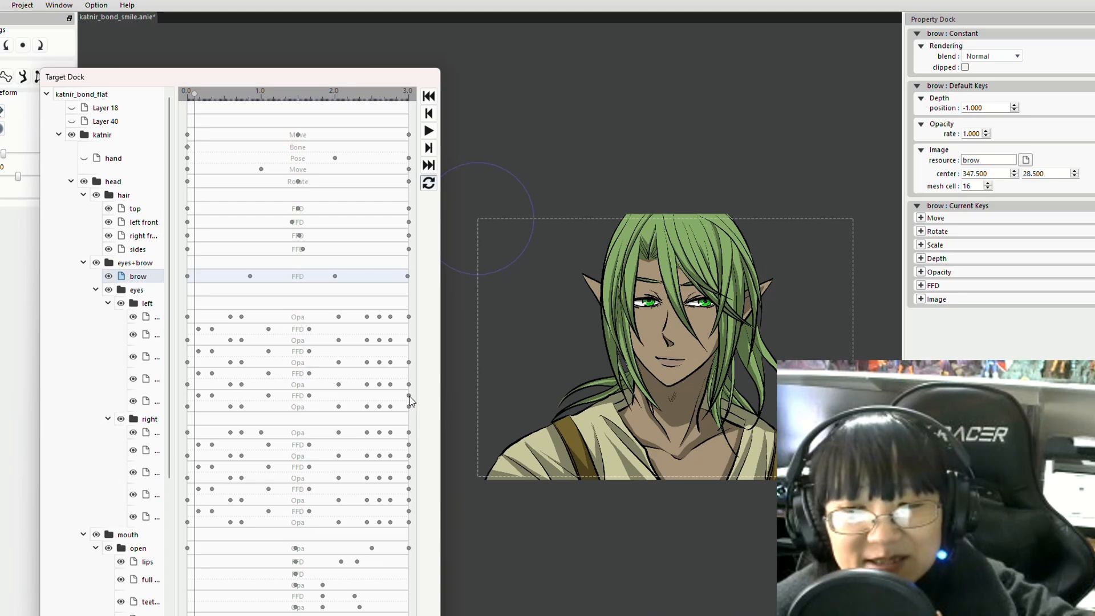
pyautogui.rightClick(409, 397)
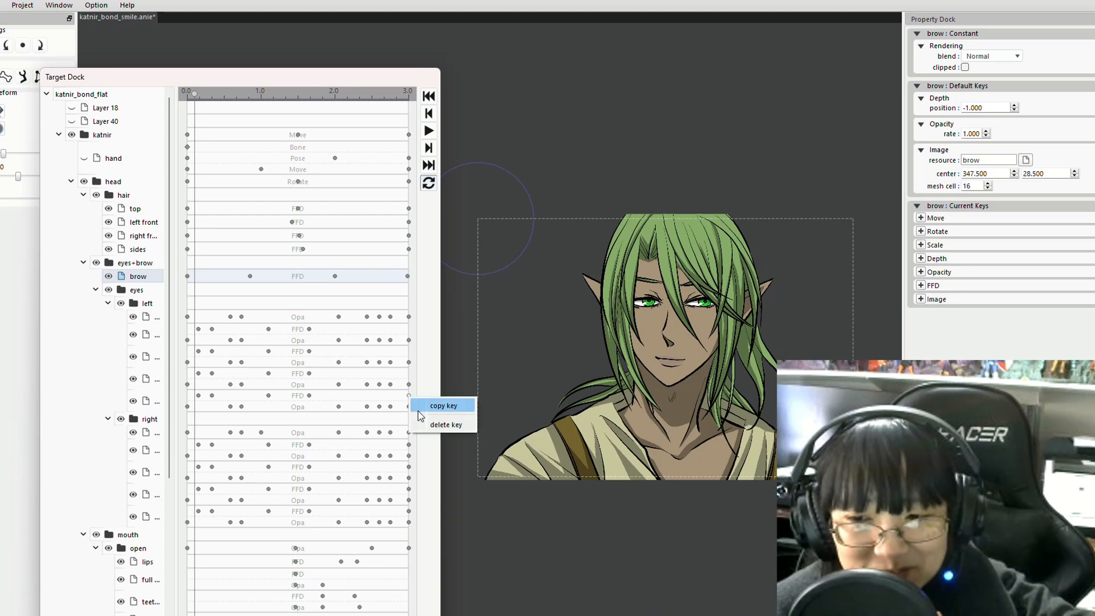
pyautogui.click(420, 422)
# Delete the right eye's FFD keys at 3.0 on each of its layers.
pyautogui.rightClick(408, 446)
pyautogui.click(419, 472)
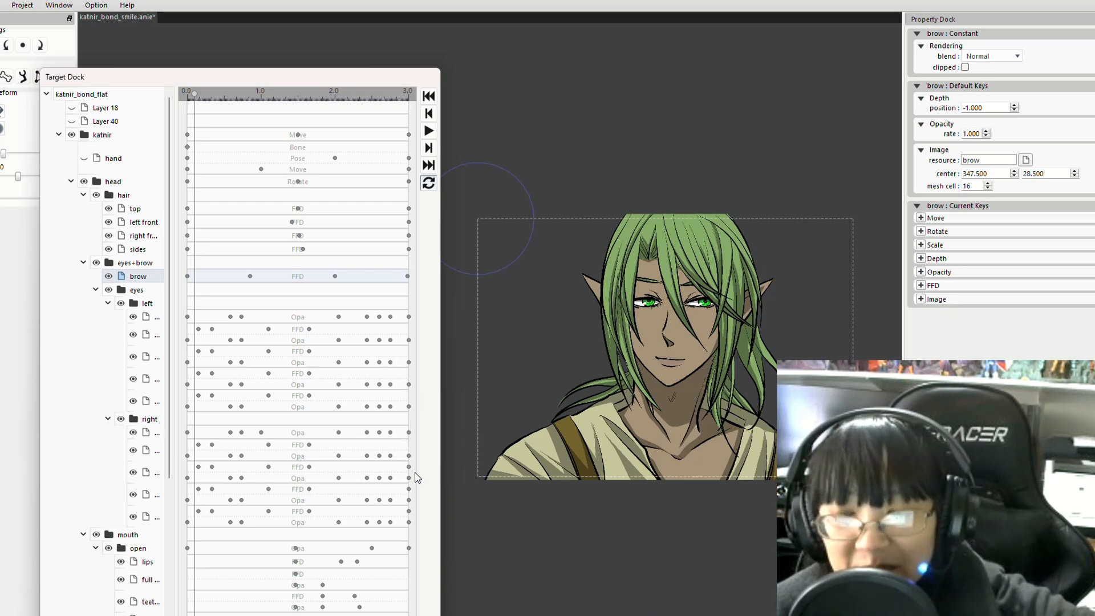
pyautogui.rightClick(416, 476)
pyautogui.click(410, 472)
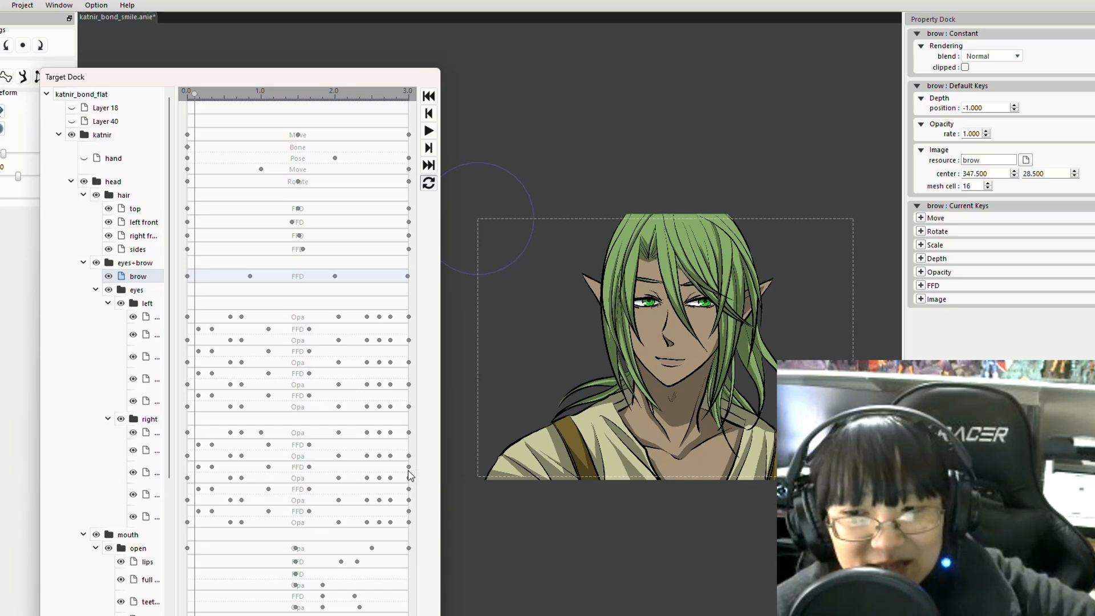
pyautogui.rightClick(410, 471)
pyautogui.click(409, 469)
pyautogui.rightClick(409, 466)
pyautogui.click(427, 493)
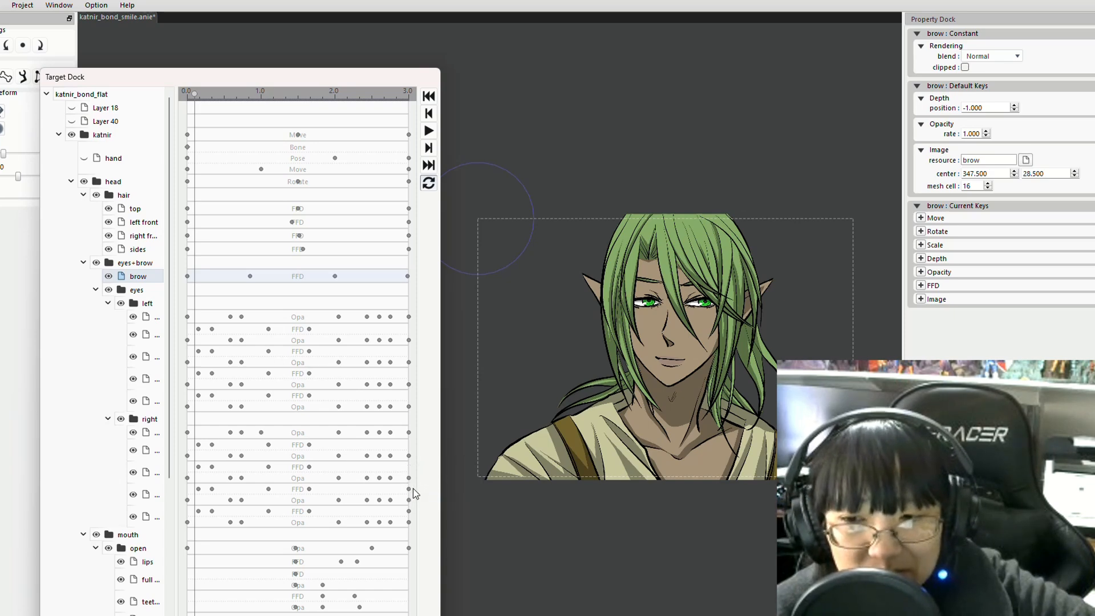
pyautogui.rightClick(413, 489)
pyautogui.click(410, 488)
pyautogui.rightClick(410, 488)
pyautogui.click(407, 489)
pyautogui.rightClick(408, 489)
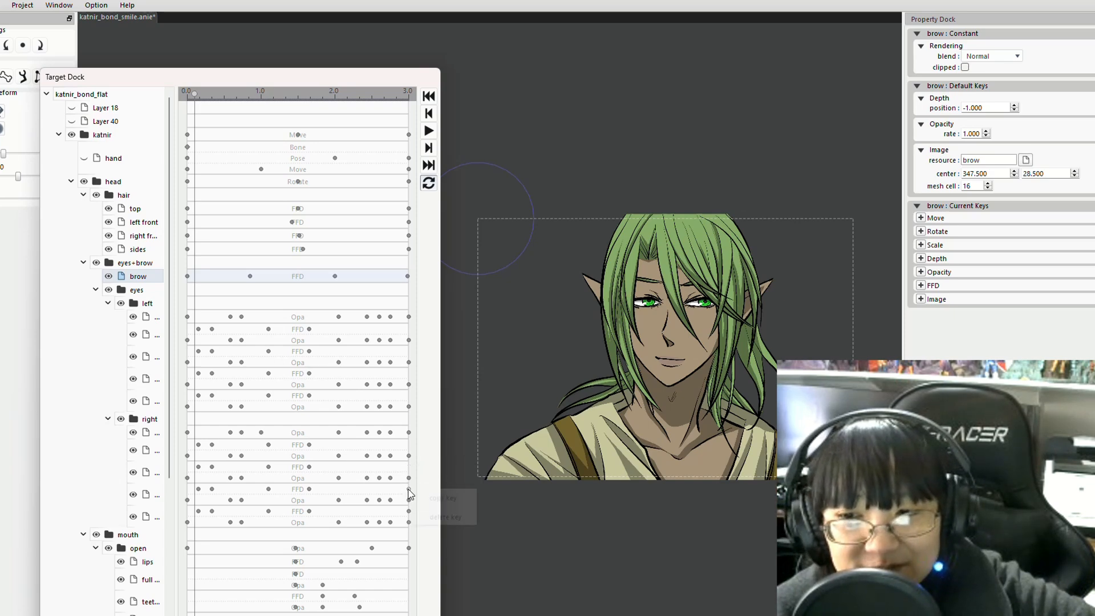
pyautogui.click(436, 516)
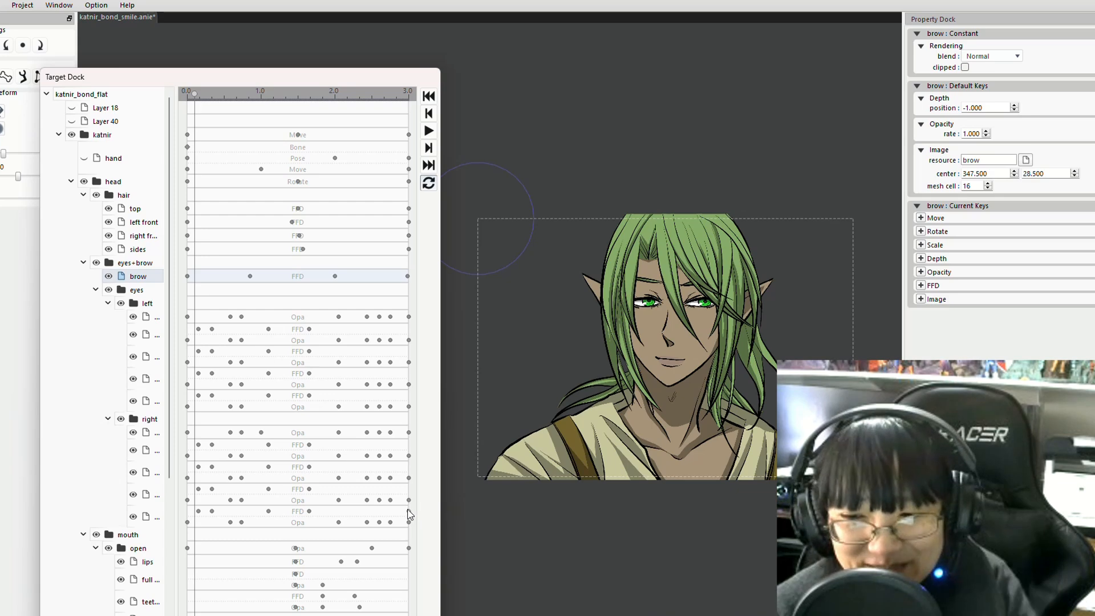
pyautogui.rightClick(409, 510)
pyautogui.click(433, 535)
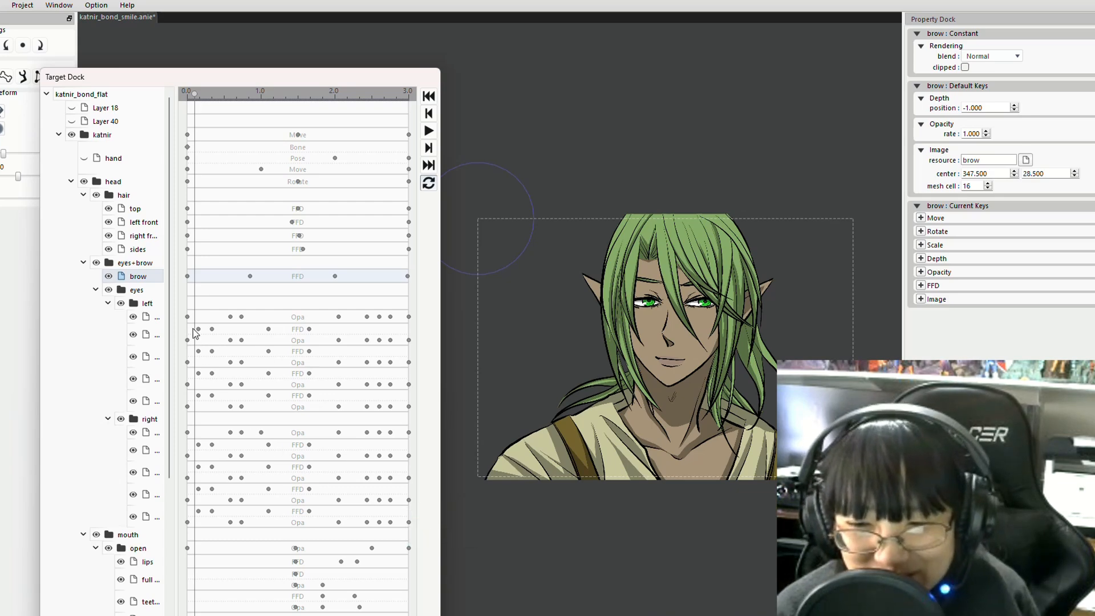
# Copy both eyes' FFD keys at about 0.15 to 3.0 and move the originals back to 0.0.
pyautogui.moveTo(194, 323); pyautogui.dragTo(209, 523)
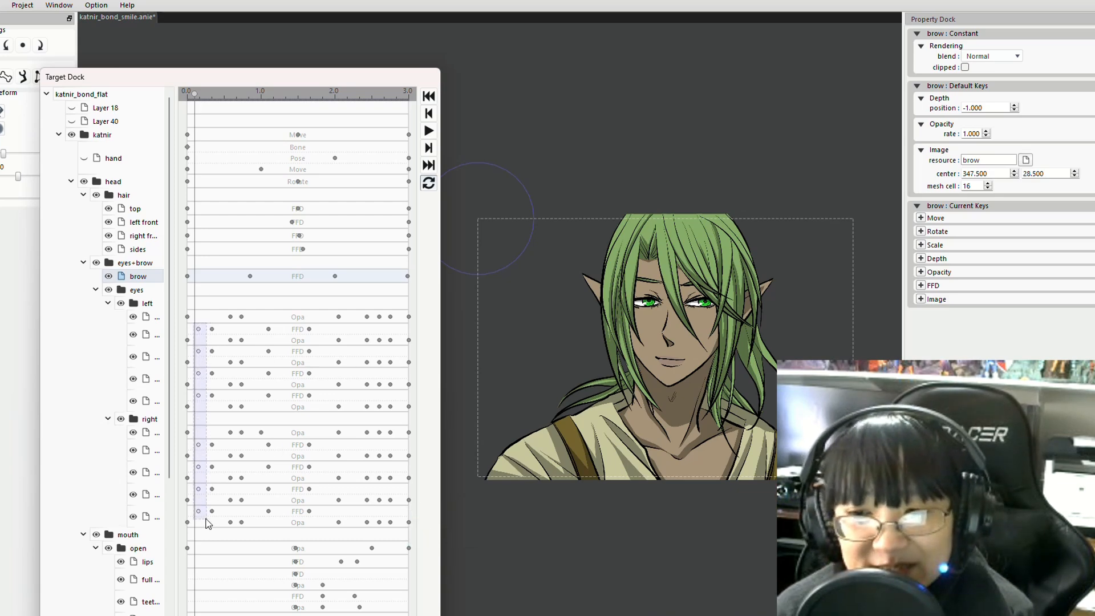
pyautogui.rightClick(201, 456)
pyautogui.click(228, 453)
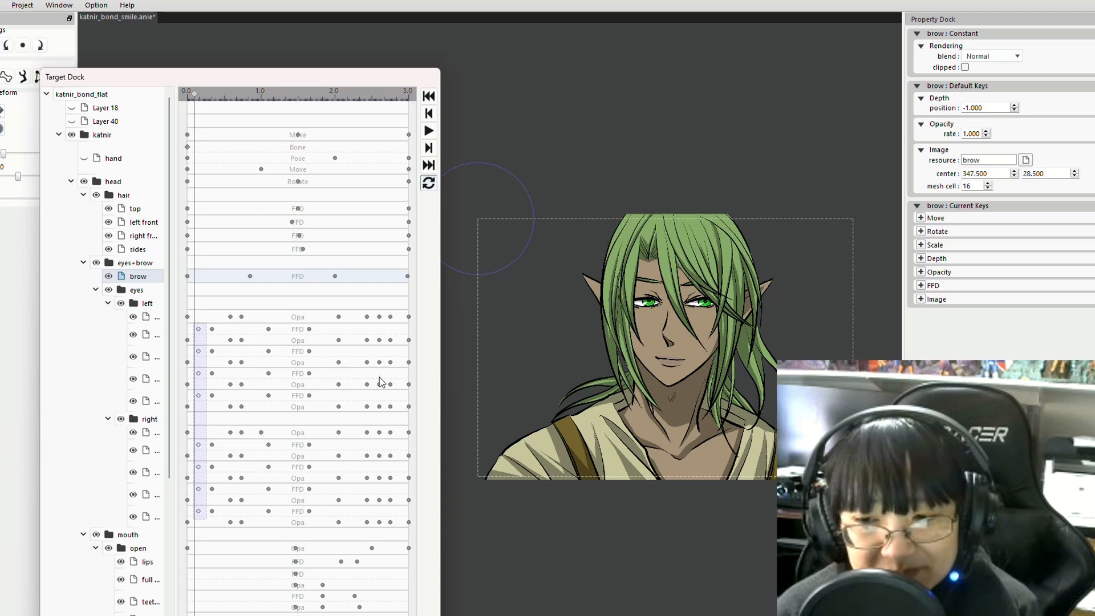
pyautogui.rightClick(402, 337)
pyautogui.click(434, 342)
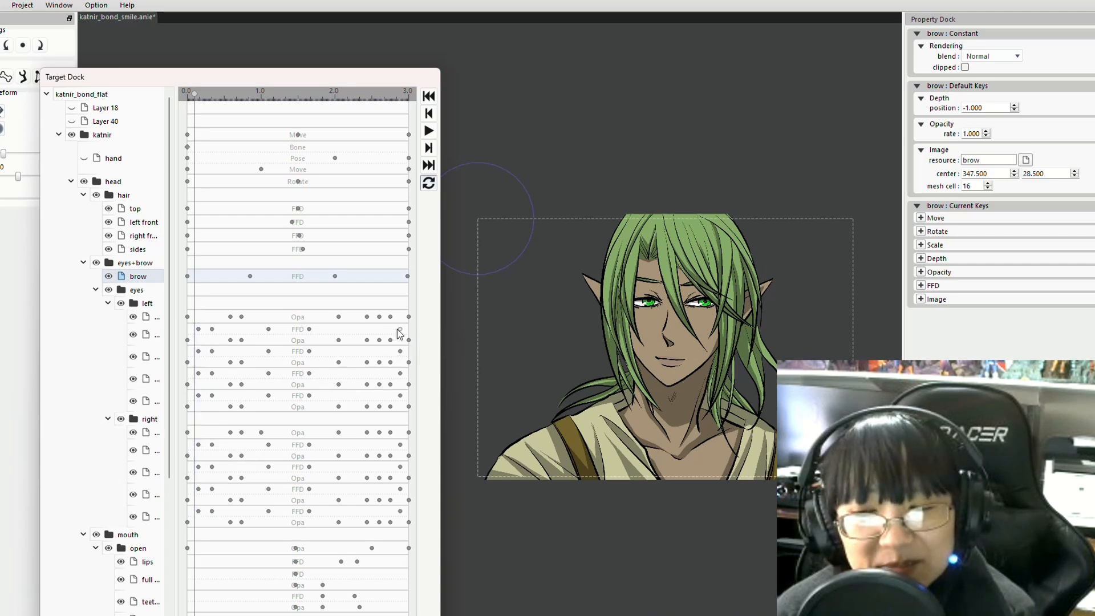
pyautogui.moveTo(399, 327); pyautogui.dragTo(431, 500)
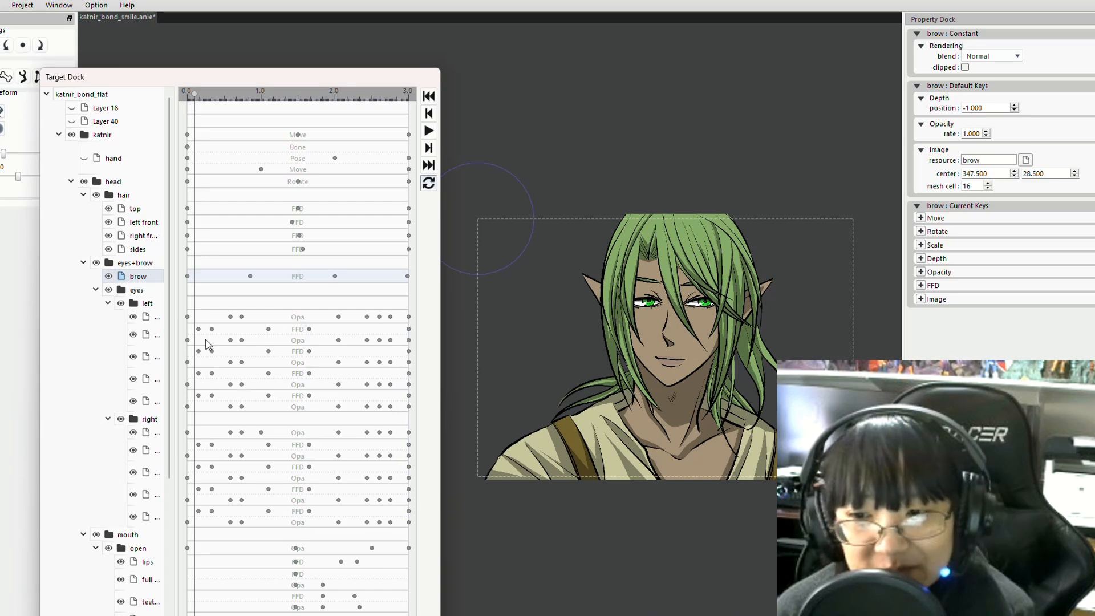
pyautogui.moveTo(194, 325); pyautogui.dragTo(174, 506)
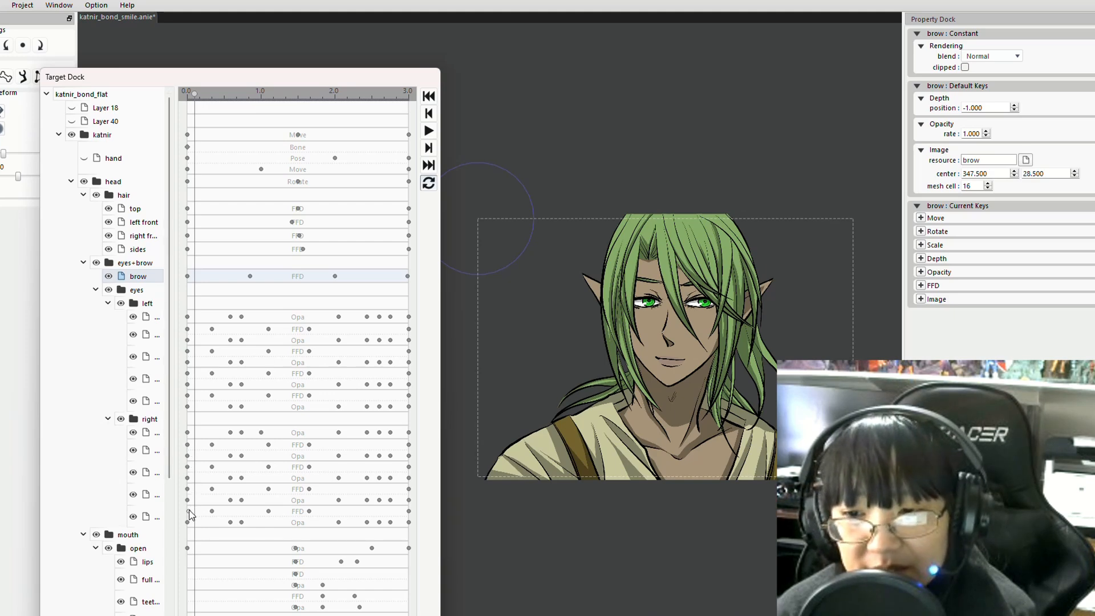
# Move both eyes' FFD keys at about 0.33 to about 1.33.
pyautogui.moveTo(193, 102)
pyautogui.mouseDown()
pyautogui.moveTo(236, 122)
pyautogui.moveTo(206, 111)
pyautogui.mouseUp()
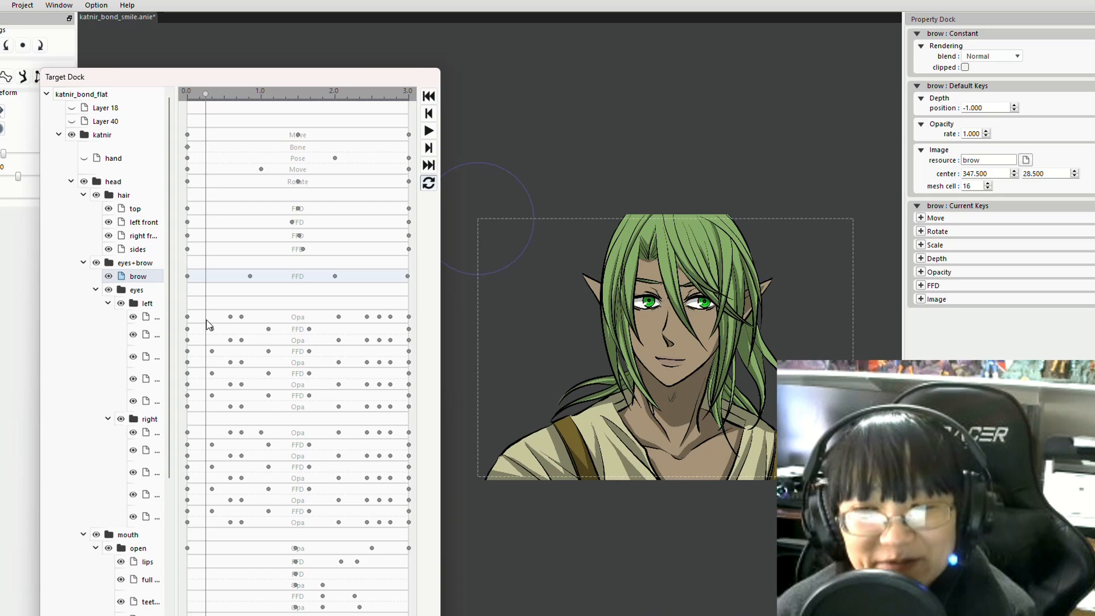
pyautogui.moveTo(207, 321); pyautogui.dragTo(288, 496)
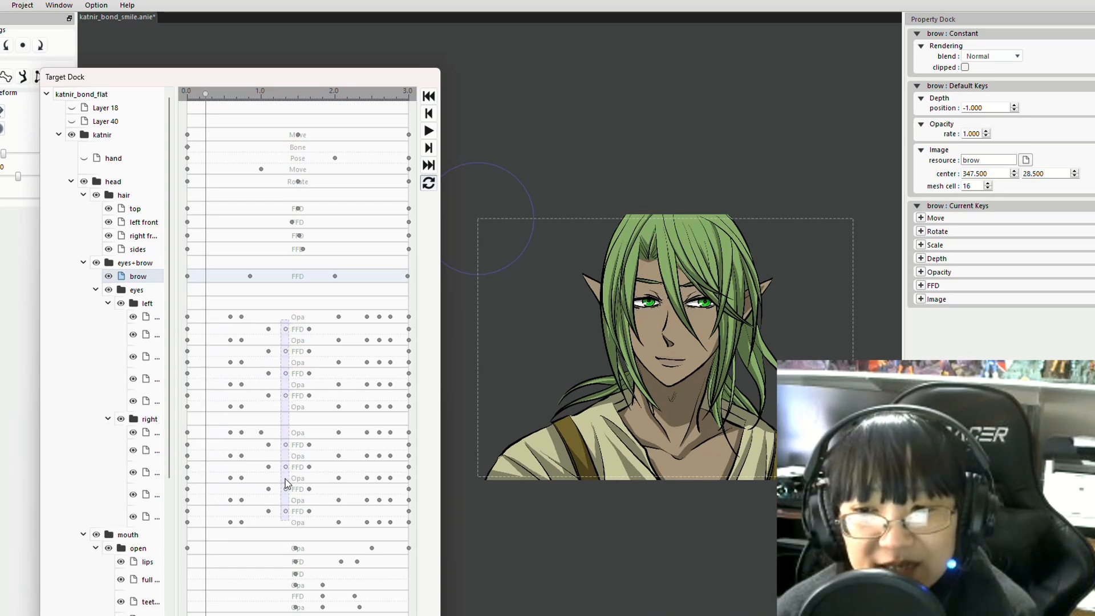
pyautogui.click(209, 144)
# Scrub through the timeline and play the animation to review the retimed eye movement.
pyautogui.moveTo(190, 98); pyautogui.dragTo(413, 117)
pyautogui.click(431, 130)
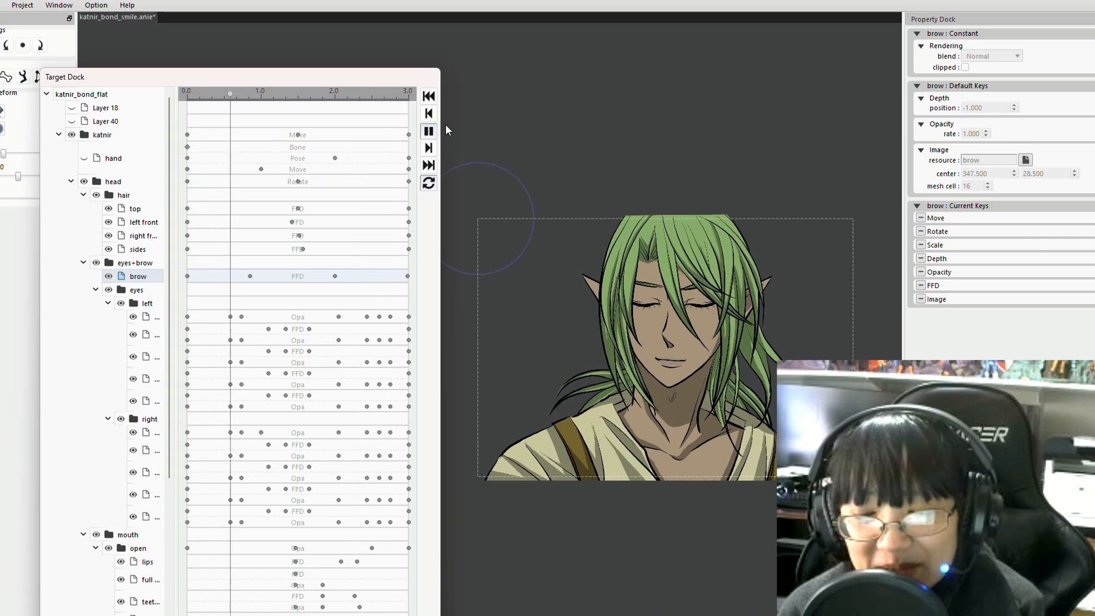
pyautogui.click(430, 132)
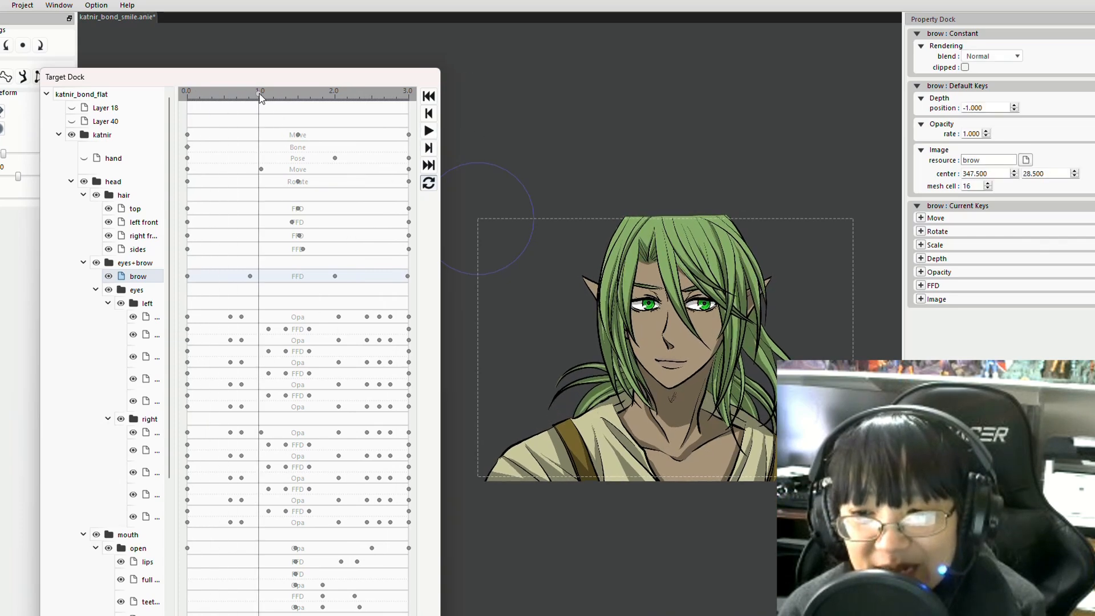
# Move both eyes' FFD keys at about 1.65 to about 0.23.
pyautogui.moveTo(260, 98); pyautogui.dragTo(318, 113)
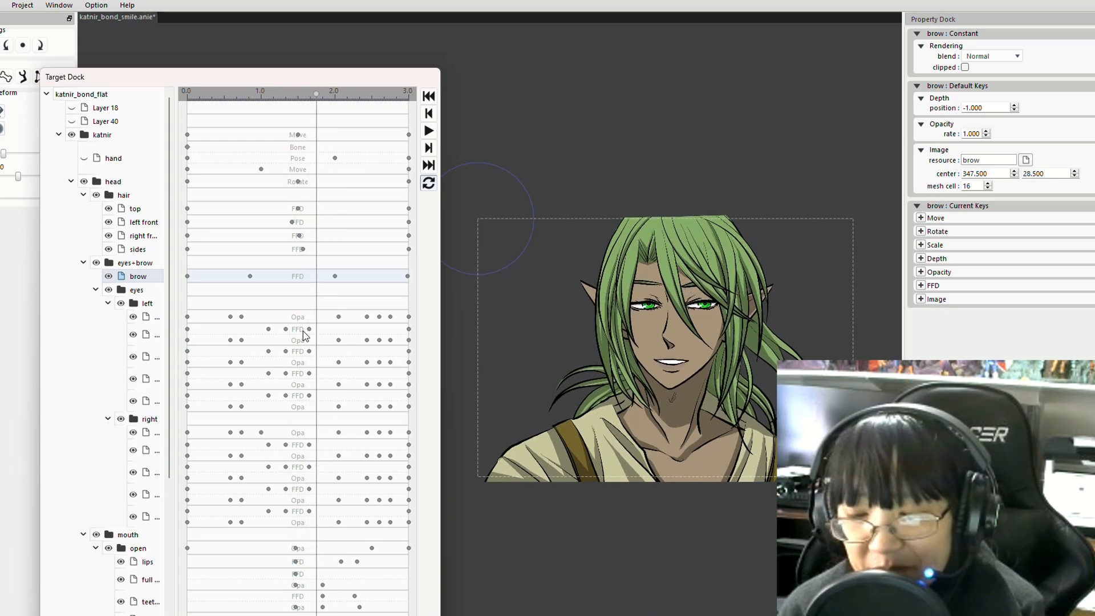
pyautogui.moveTo(302, 321); pyautogui.dragTo(207, 422)
pyautogui.click(240, 375)
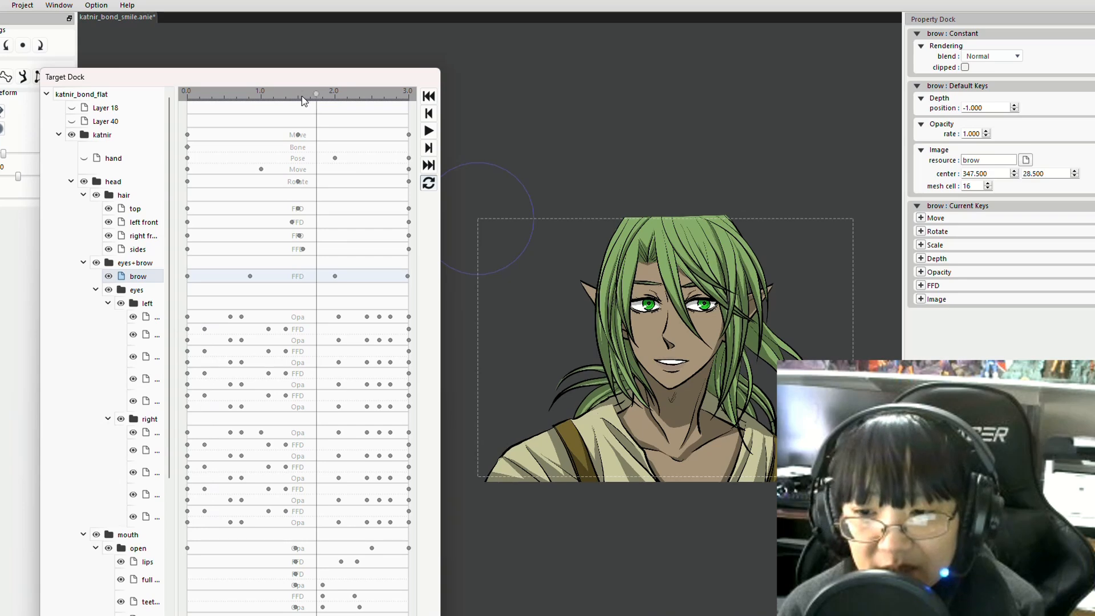
# Play the animation from the start to check the eyes after the last key move.
pyautogui.moveTo(302, 96); pyautogui.dragTo(176, 112)
pyautogui.click(429, 130)
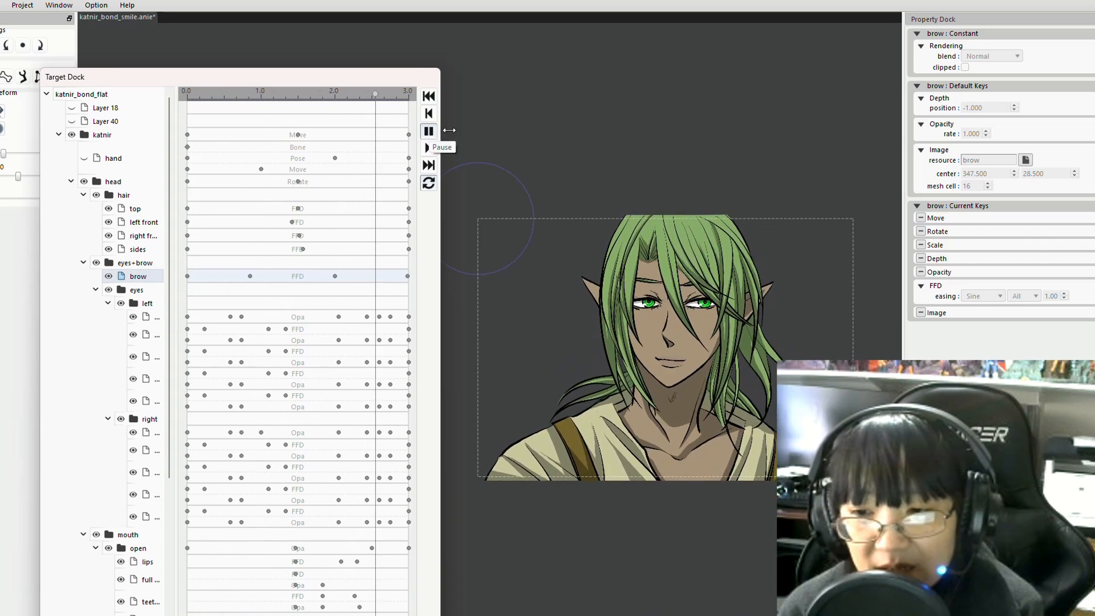
pyautogui.click(428, 132)
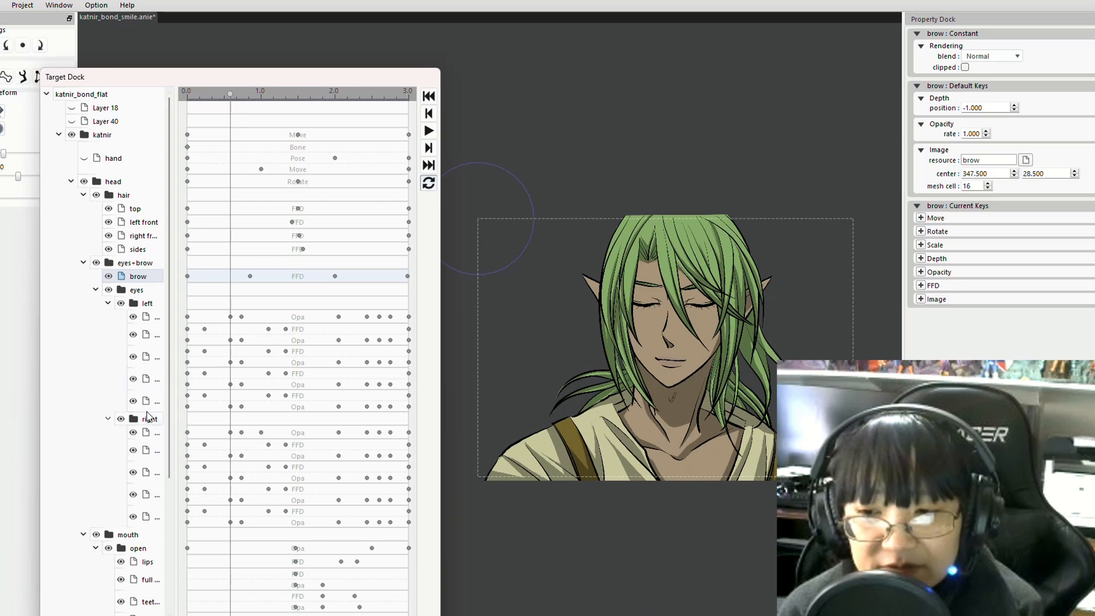
# Return to the start of the timeline and select the mouth's close layer.
pyautogui.scroll(-5, 147, 404)
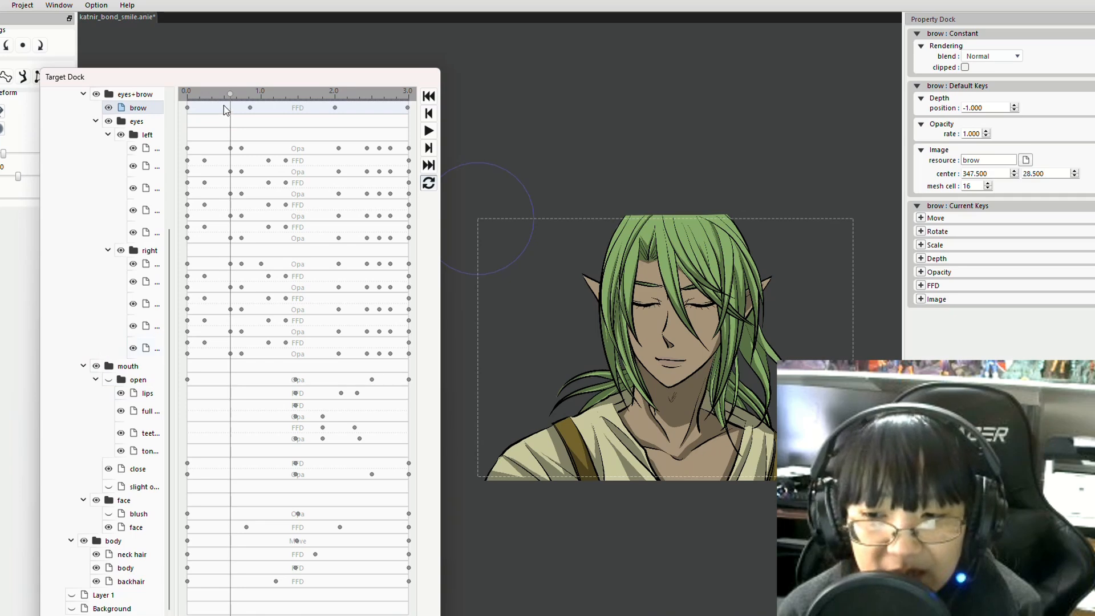
pyautogui.moveTo(223, 105); pyautogui.dragTo(187, 107)
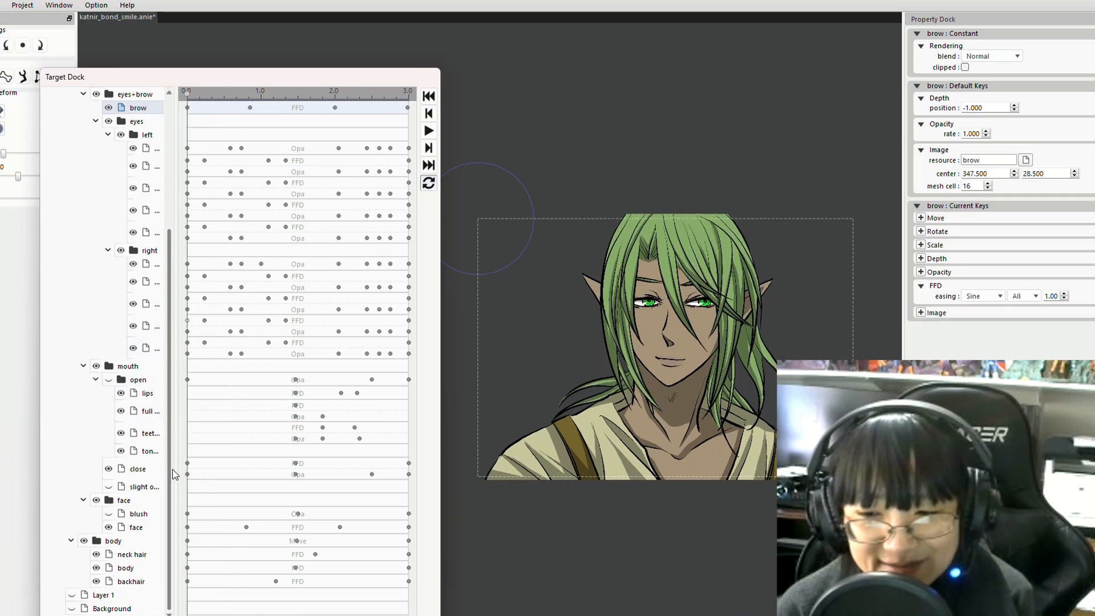
pyautogui.click(141, 473)
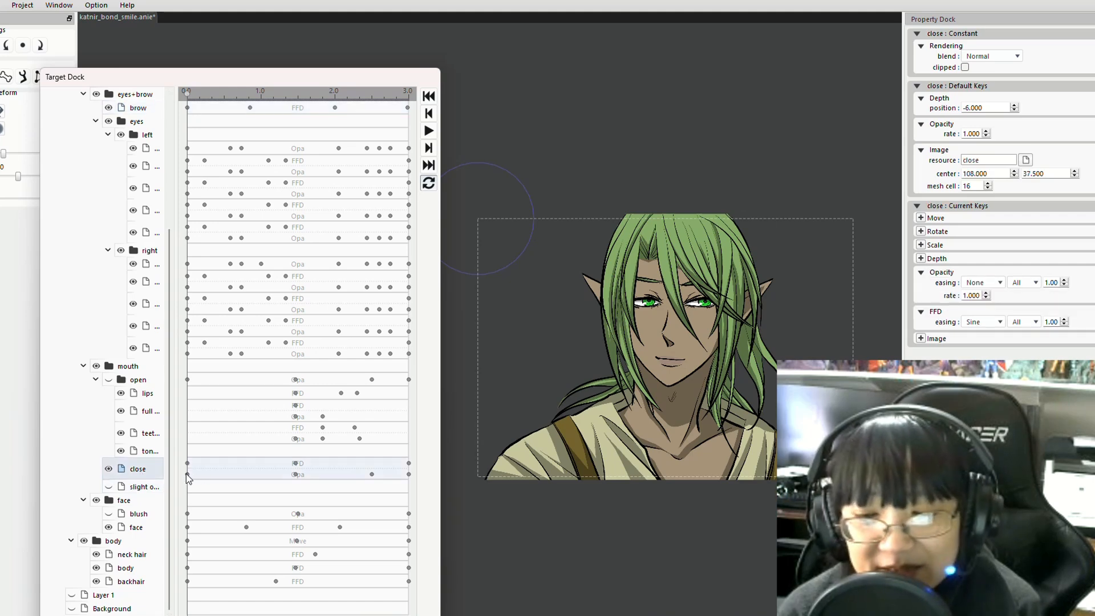
pyautogui.moveTo(187, 463); pyautogui.dragTo(262, 463)
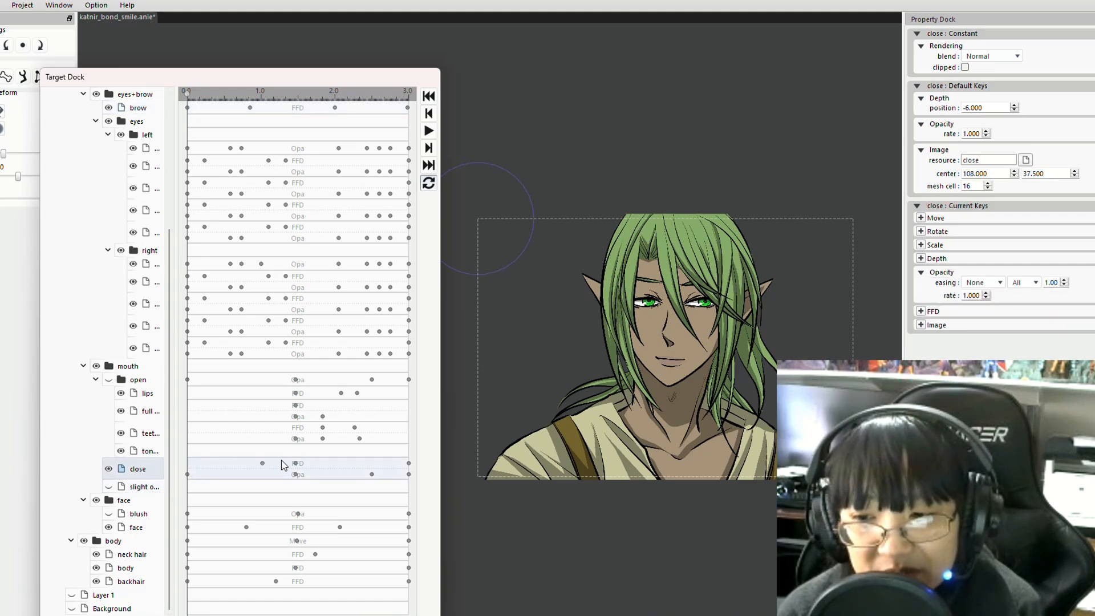
pyautogui.click(188, 464)
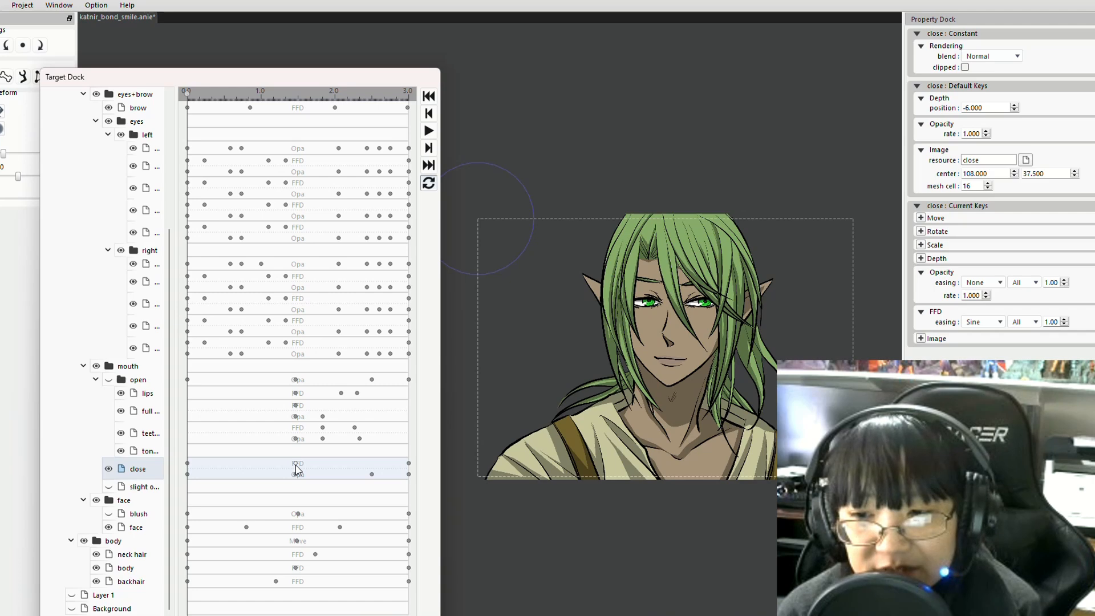
pyautogui.rightClick(409, 469)
pyautogui.click(440, 489)
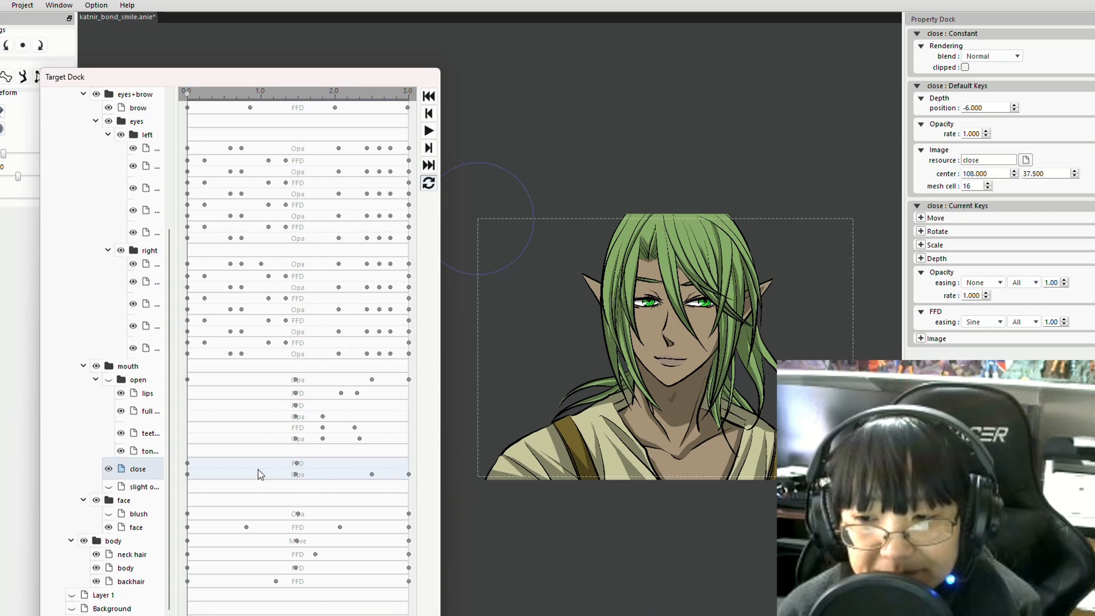
# Deform the closed mouth's mesh at time 0 to flatten its smile.
pyautogui.click(611, 345)
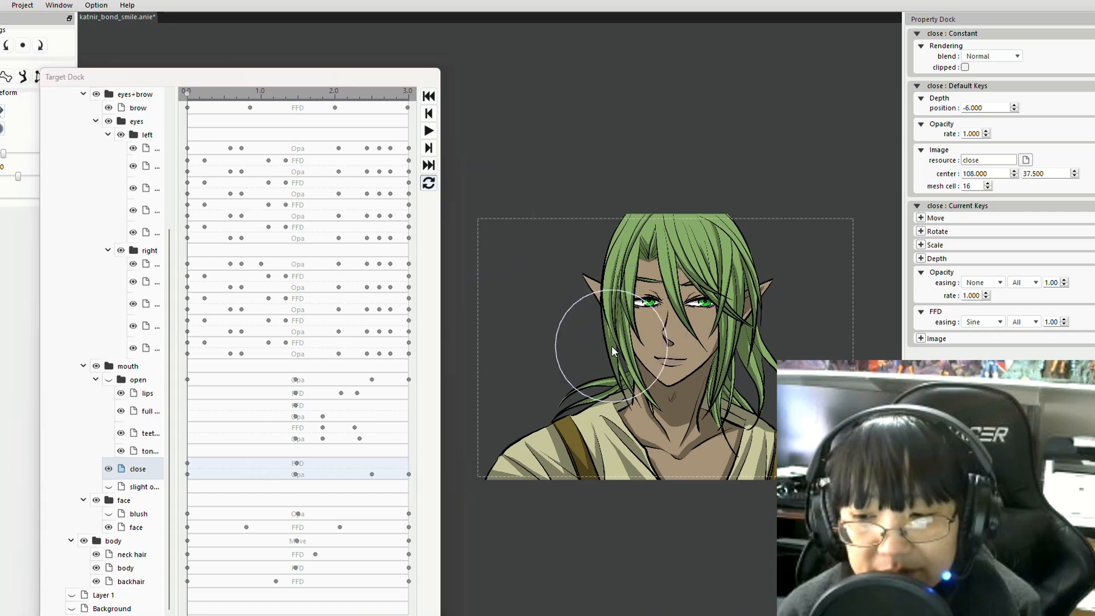
pyautogui.moveTo(610, 340); pyautogui.dragTo(604, 338)
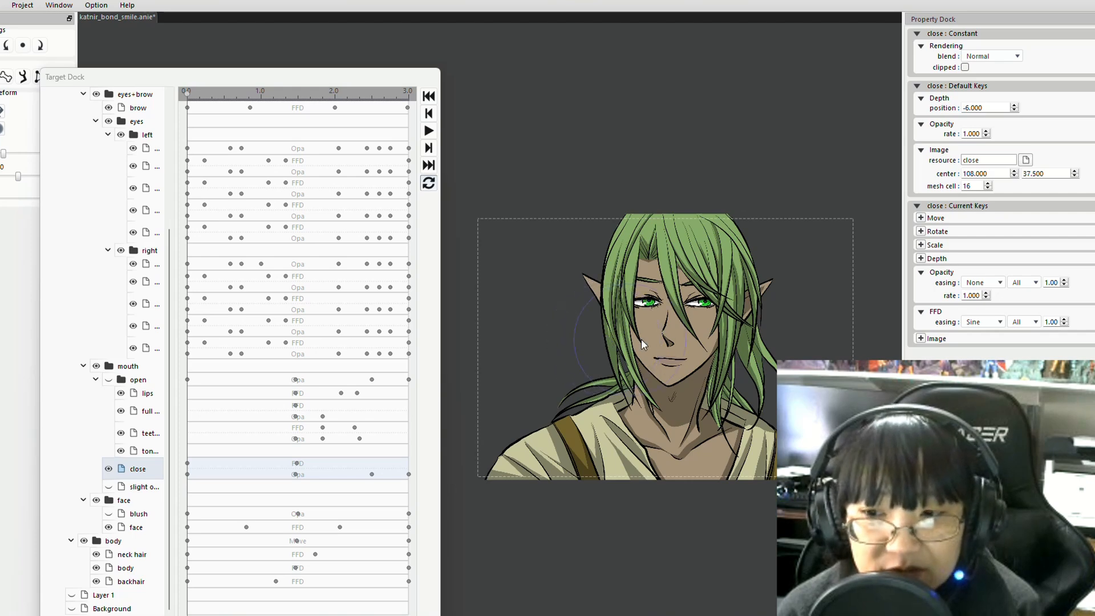
pyautogui.click(733, 334)
pyautogui.moveTo(733, 334); pyautogui.dragTo(734, 337)
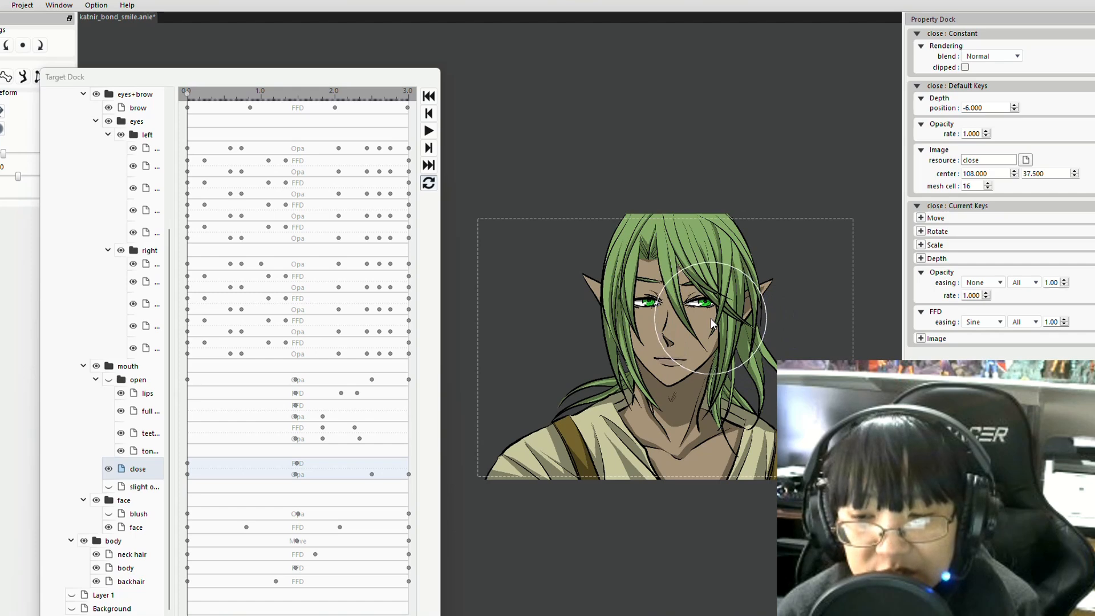
pyautogui.click(734, 335)
pyautogui.moveTo(734, 335); pyautogui.dragTo(734, 337)
pyautogui.moveTo(648, 413); pyautogui.dragTo(648, 409)
pyautogui.click(689, 413)
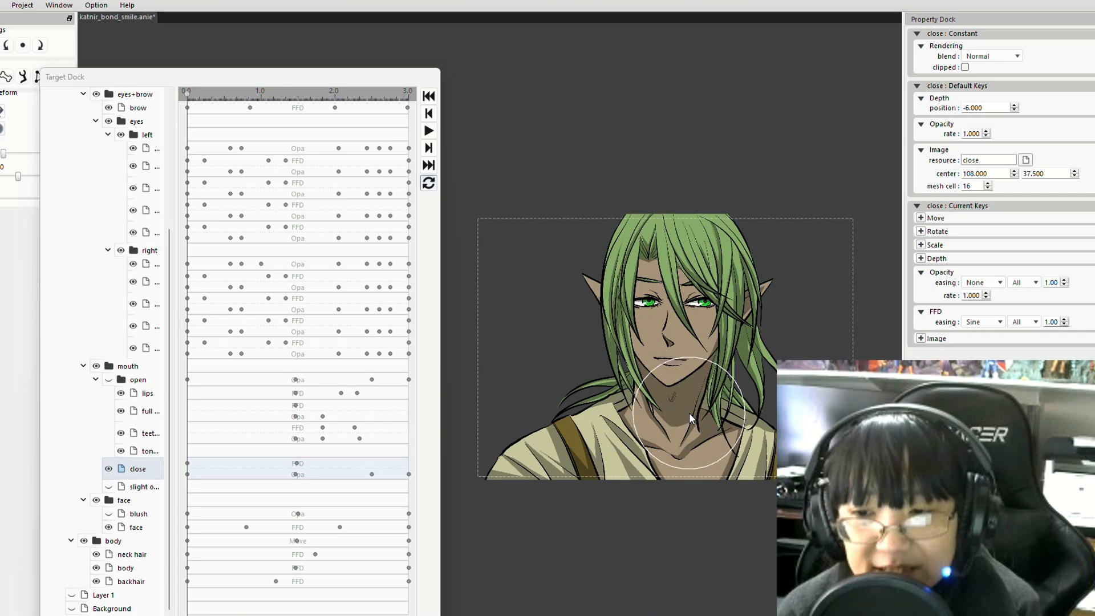
# Refine the flattened closed mouth at close range and copy its FFD key from 0.0 to the timeline's end at 3.0.
pyautogui.scroll(1, 718, 372)
pyautogui.scroll(-2, 720, 371)
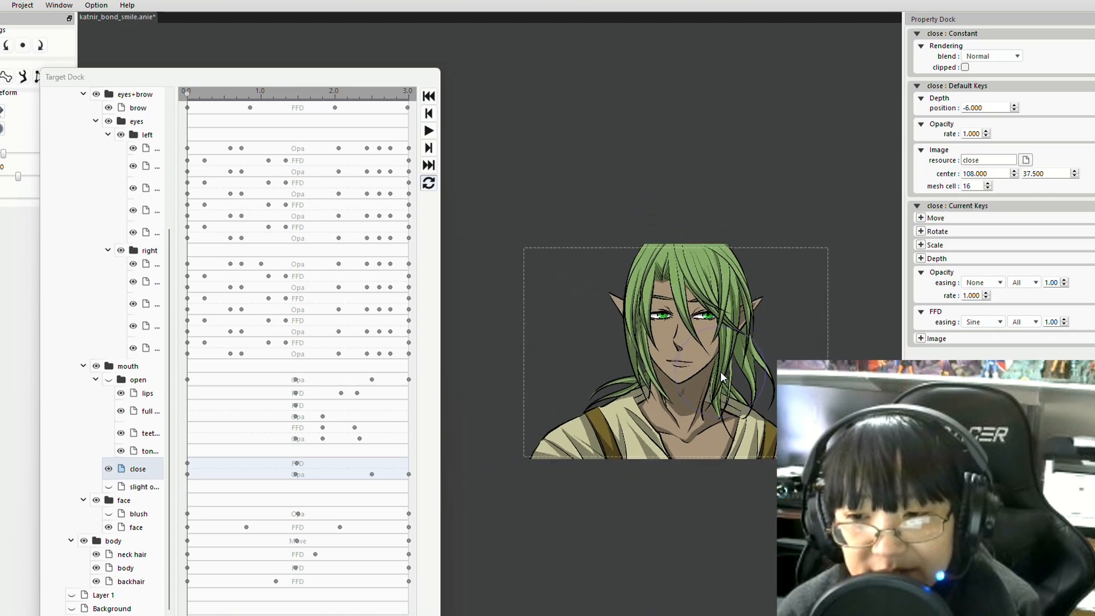
pyautogui.scroll(4, 717, 372)
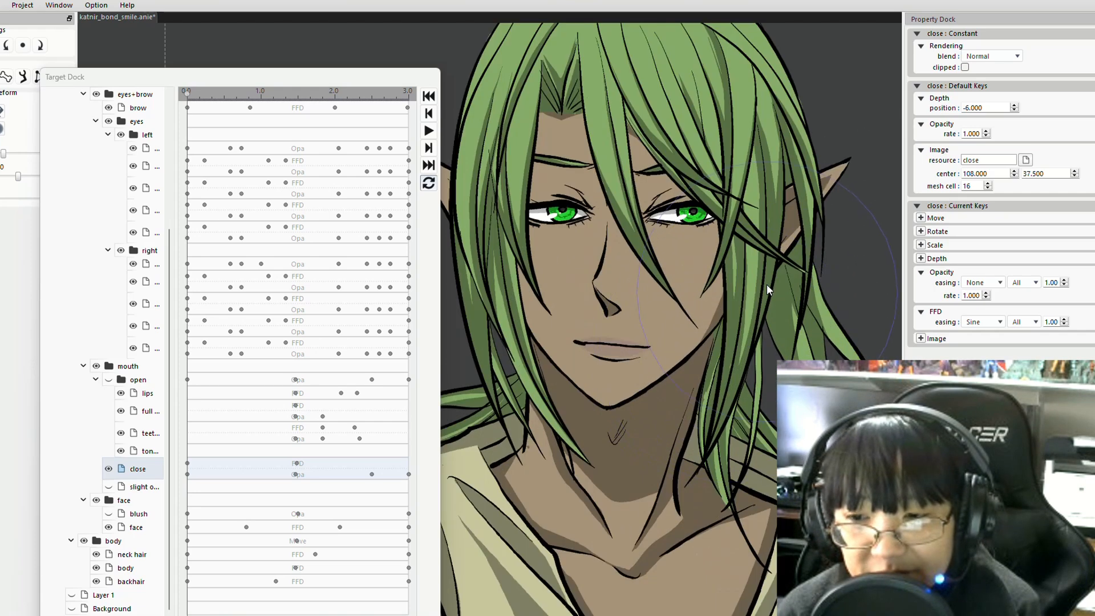
pyautogui.moveTo(766, 284); pyautogui.dragTo(757, 293)
pyautogui.moveTo(474, 238); pyautogui.dragTo(480, 268)
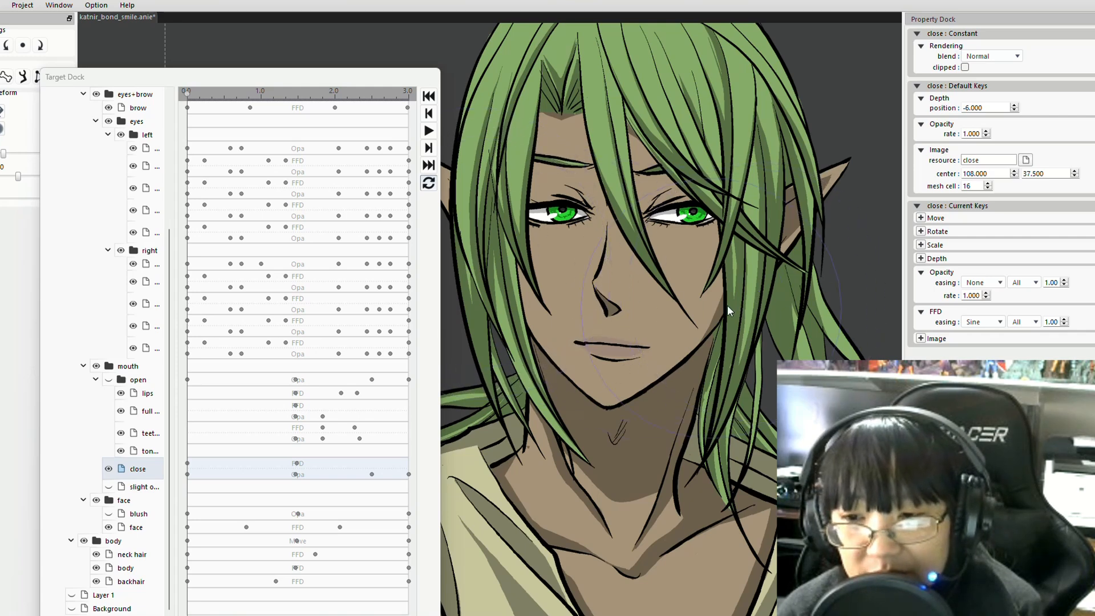
pyautogui.rightClick(193, 462)
pyautogui.click(214, 472)
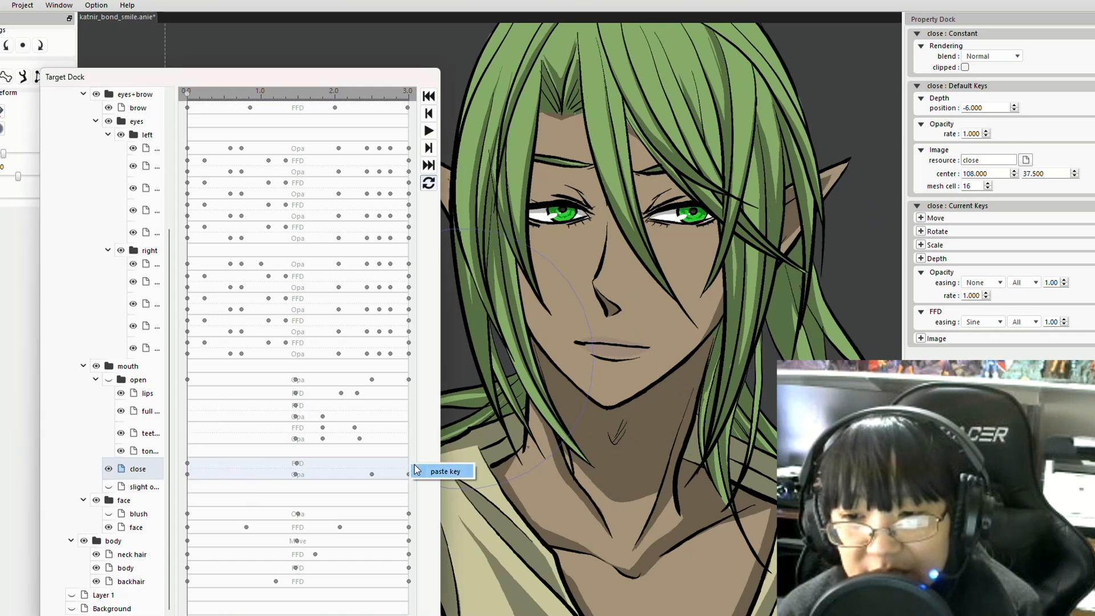
# Move the closed mouth's middle FFD key to about 1.35 and flatten the smile there.
pyautogui.moveTo(191, 97); pyautogui.dragTo(287, 129)
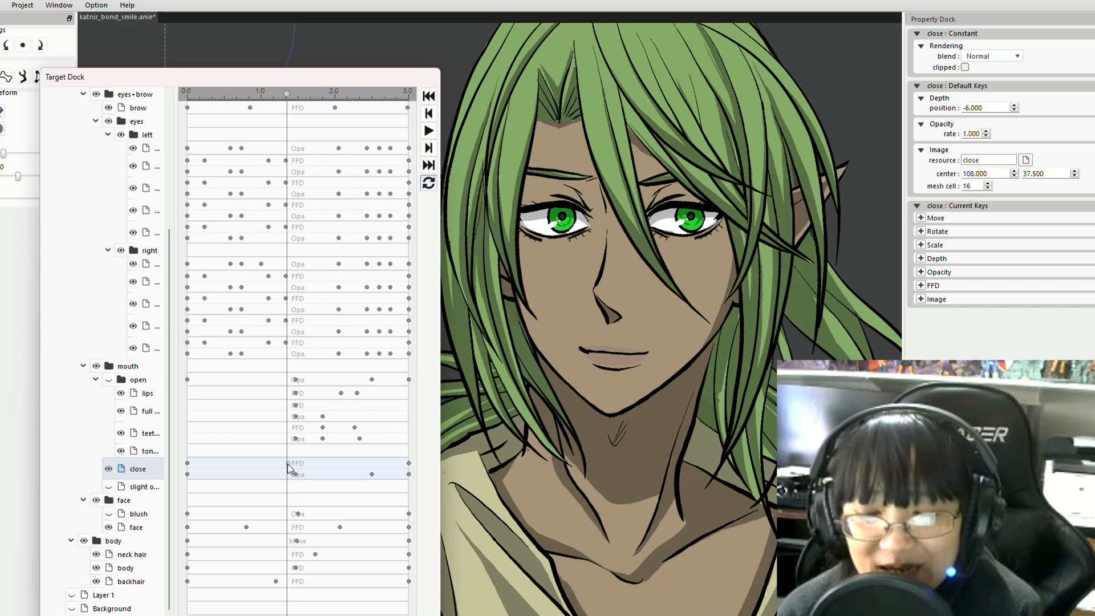
pyautogui.click(288, 464)
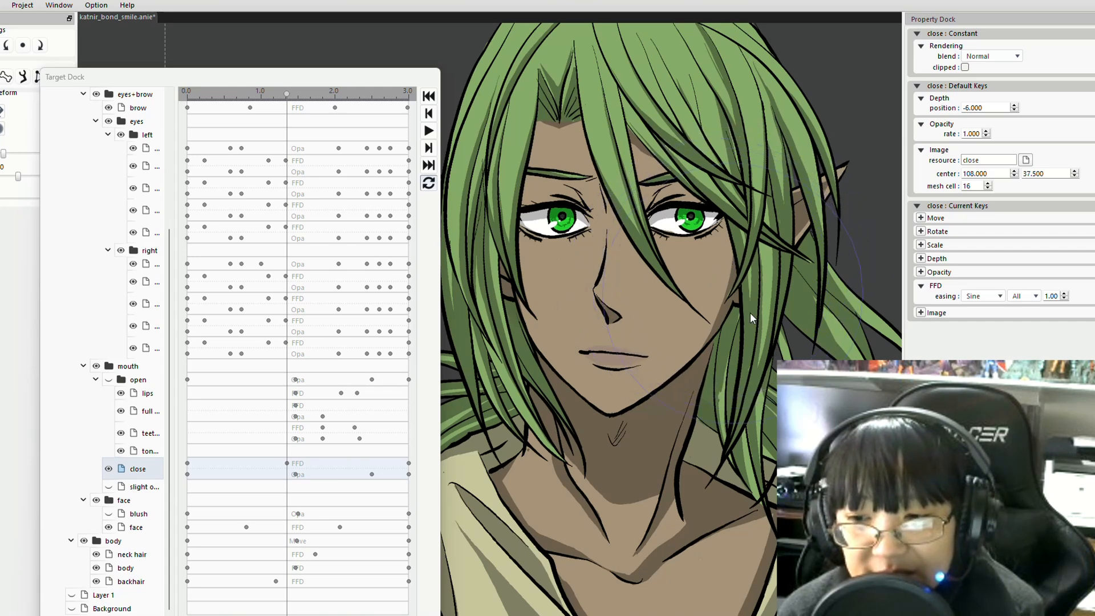
# Make the open mouth group visible and reshape the open mouth at about 1.48 into a flatter, less smiling form.
pyautogui.click(109, 383)
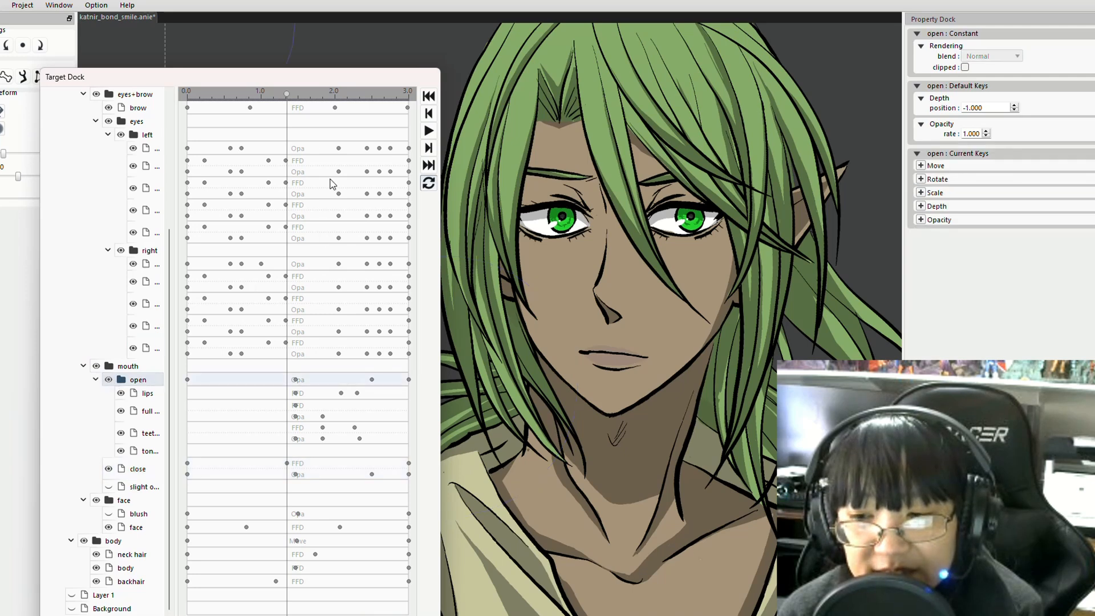
pyautogui.moveTo(286, 95); pyautogui.dragTo(295, 96)
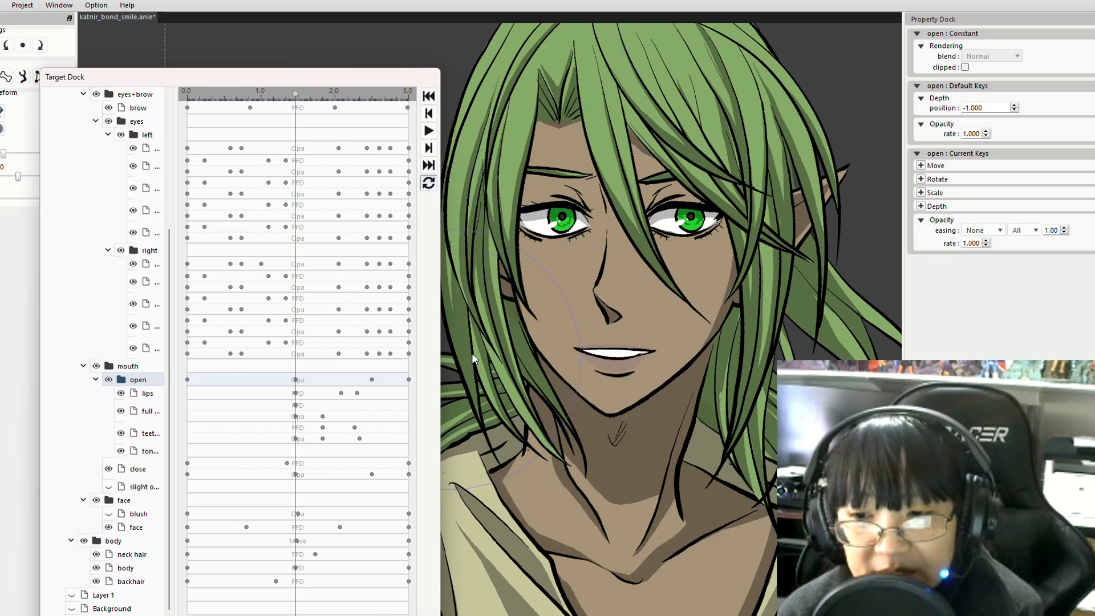
pyautogui.click(470, 331)
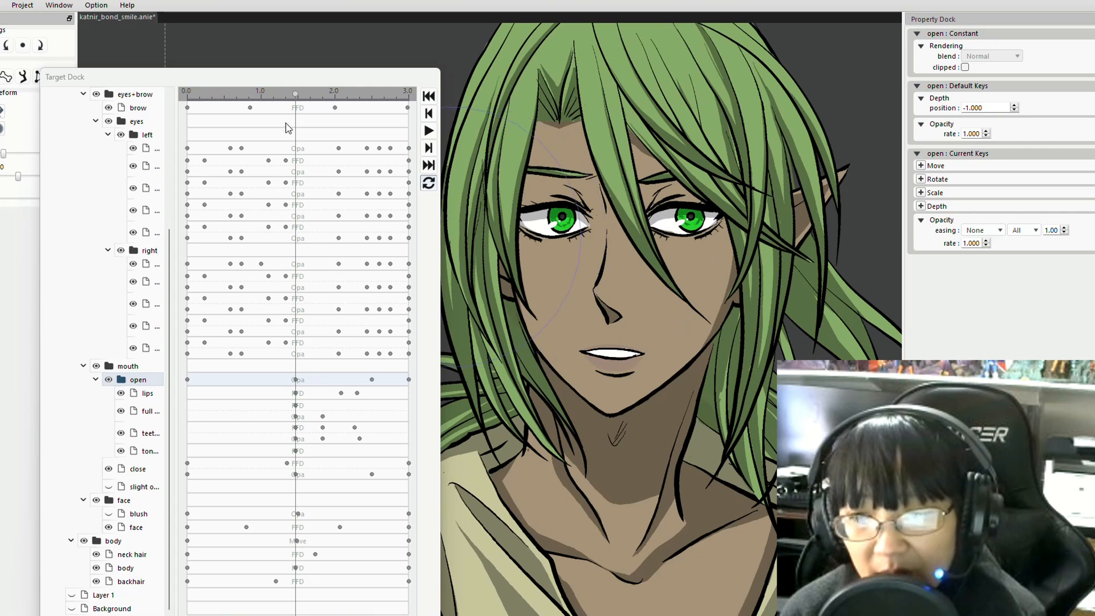
pyautogui.moveTo(296, 97)
pyautogui.mouseDown()
pyautogui.moveTo(286, 98)
pyautogui.moveTo(295, 95)
pyautogui.mouseUp()
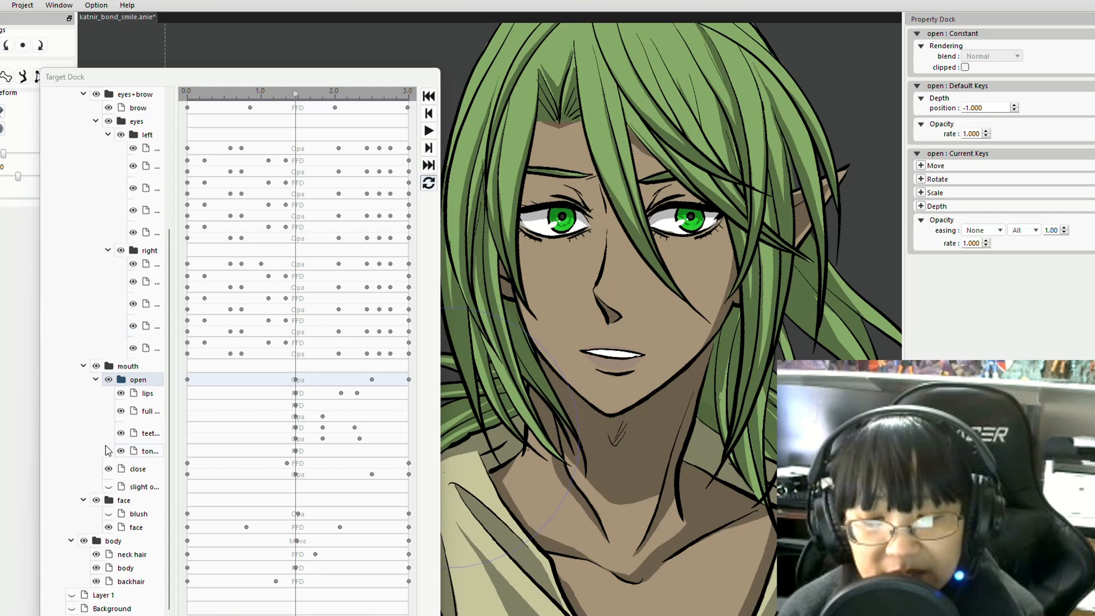
# Hide the full teeth layer inside the open mouth group.
pyautogui.click(121, 411)
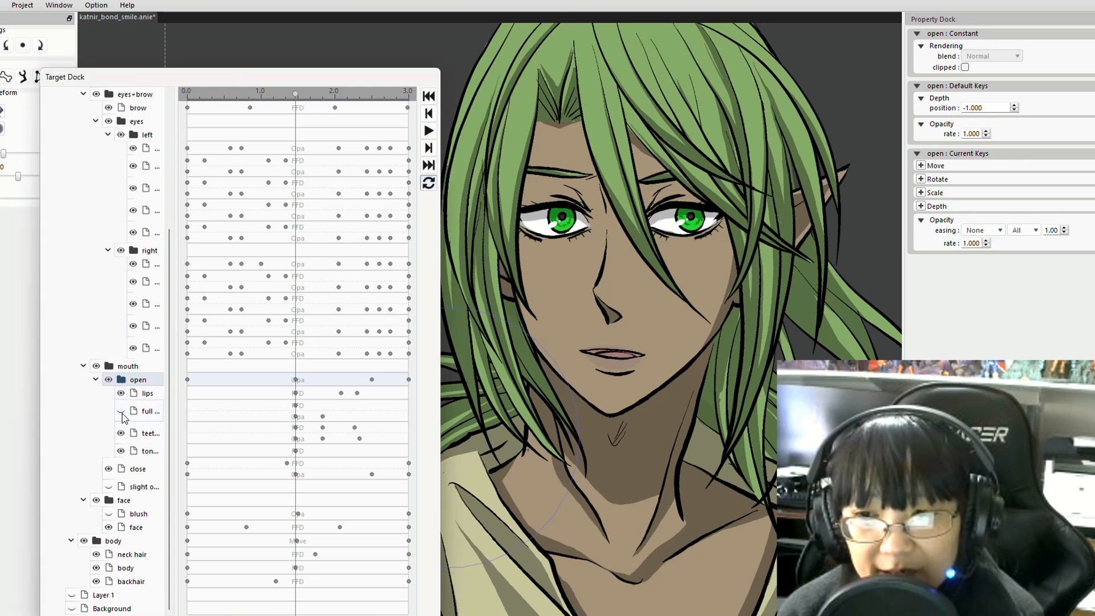
pyautogui.click(121, 411)
pyautogui.click(121, 412)
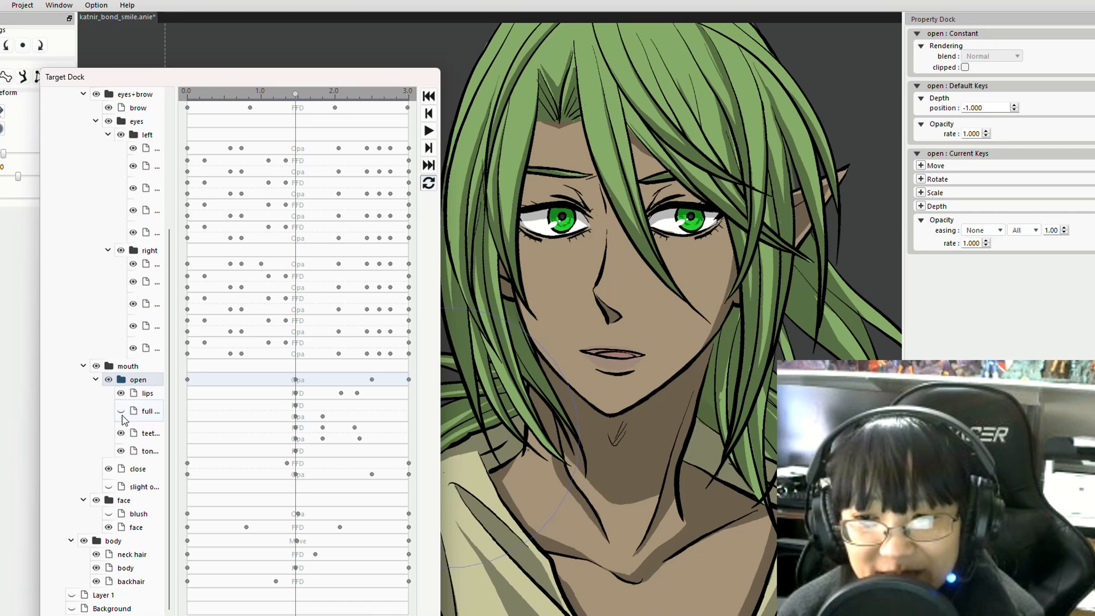
# Set the teeth half layer's opacity rate to 1 on its key at about 1.48.
pyautogui.click(137, 438)
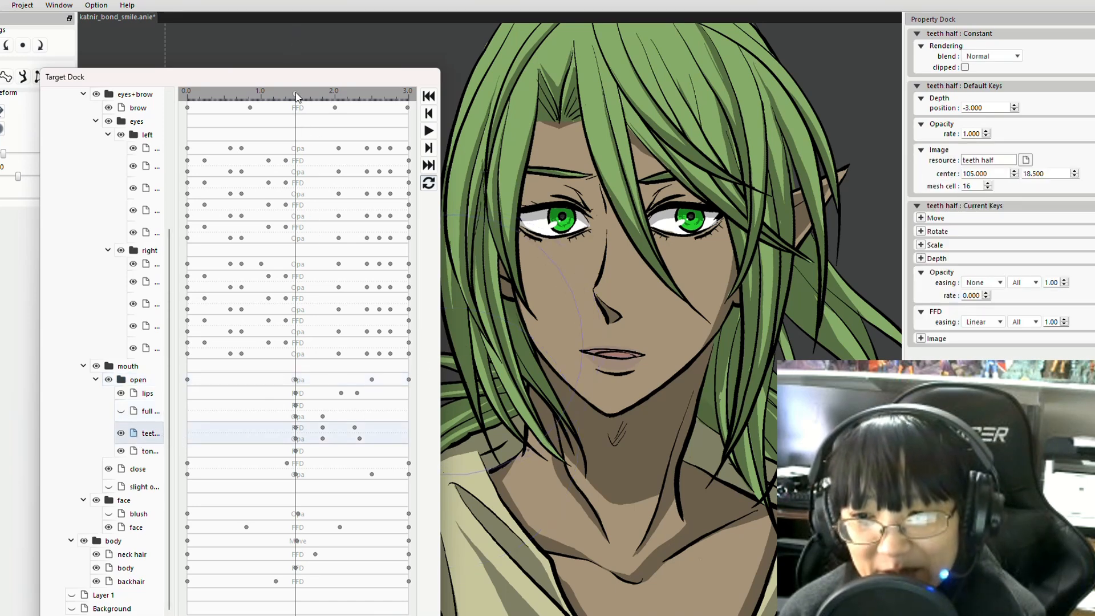
pyautogui.moveTo(295, 91)
pyautogui.mouseDown()
pyautogui.moveTo(312, 95)
pyautogui.moveTo(269, 101)
pyautogui.moveTo(308, 107)
pyautogui.mouseUp()
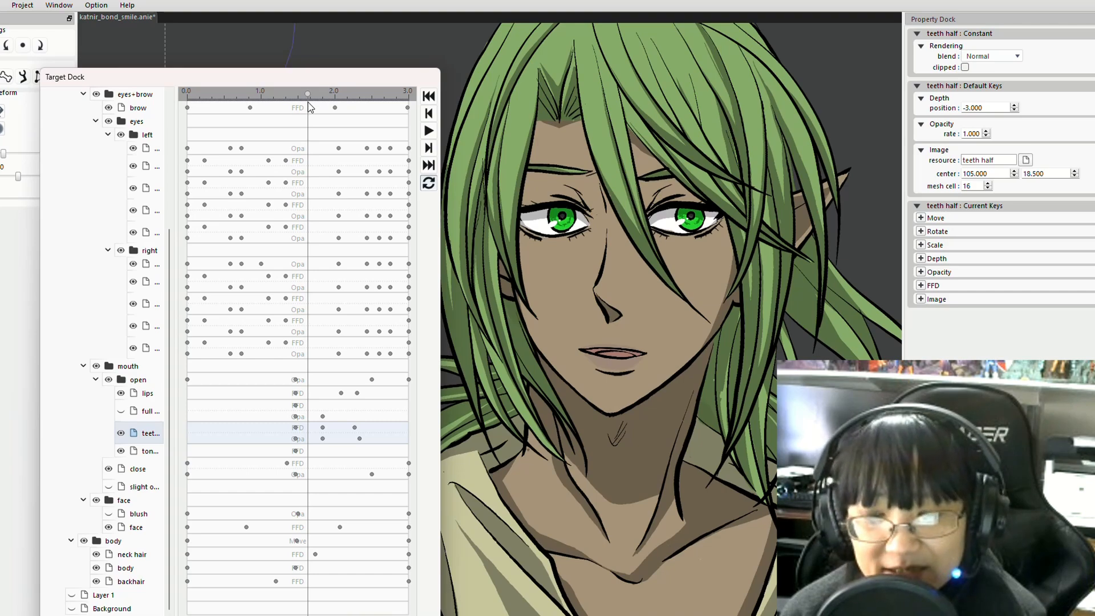
pyautogui.moveTo(308, 104)
pyautogui.mouseDown()
pyautogui.moveTo(374, 104)
pyautogui.moveTo(170, 114)
pyautogui.moveTo(322, 119)
pyautogui.moveTo(297, 119)
pyautogui.mouseUp()
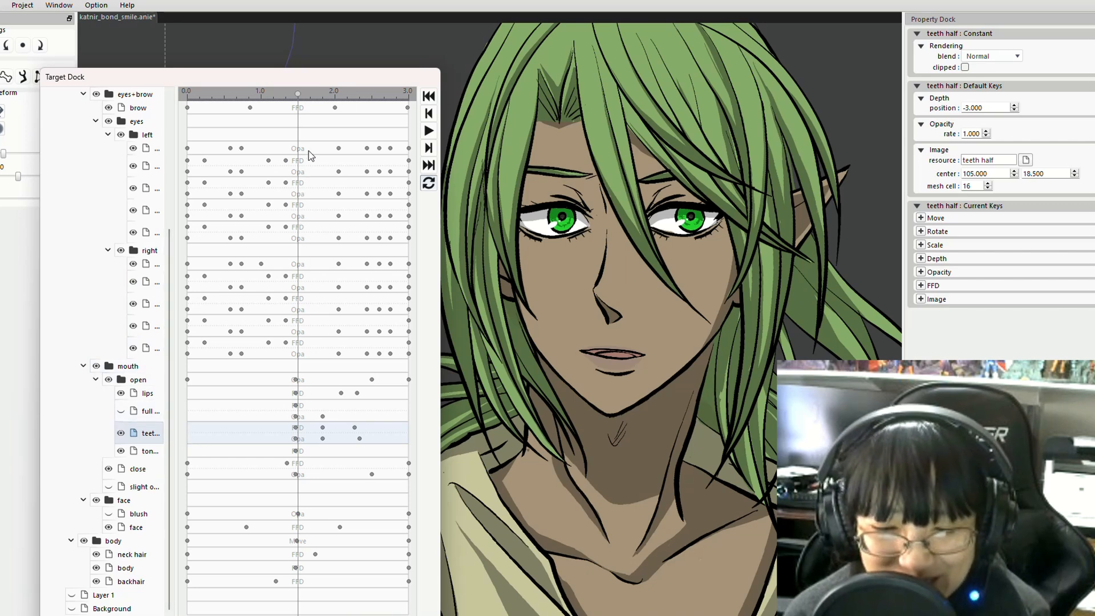
pyautogui.click(295, 95)
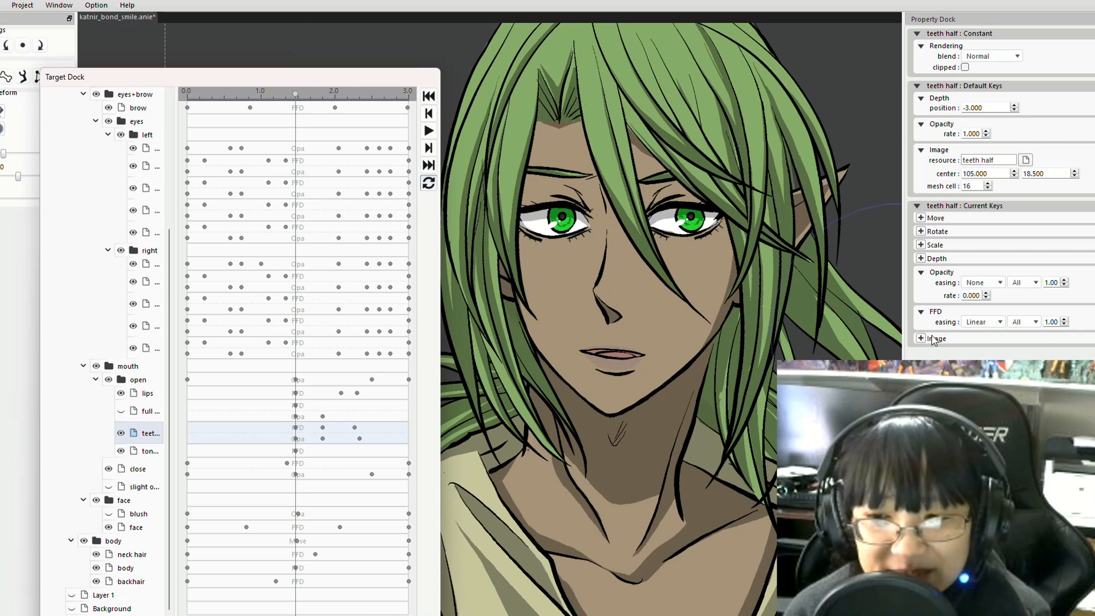
pyautogui.click(978, 323)
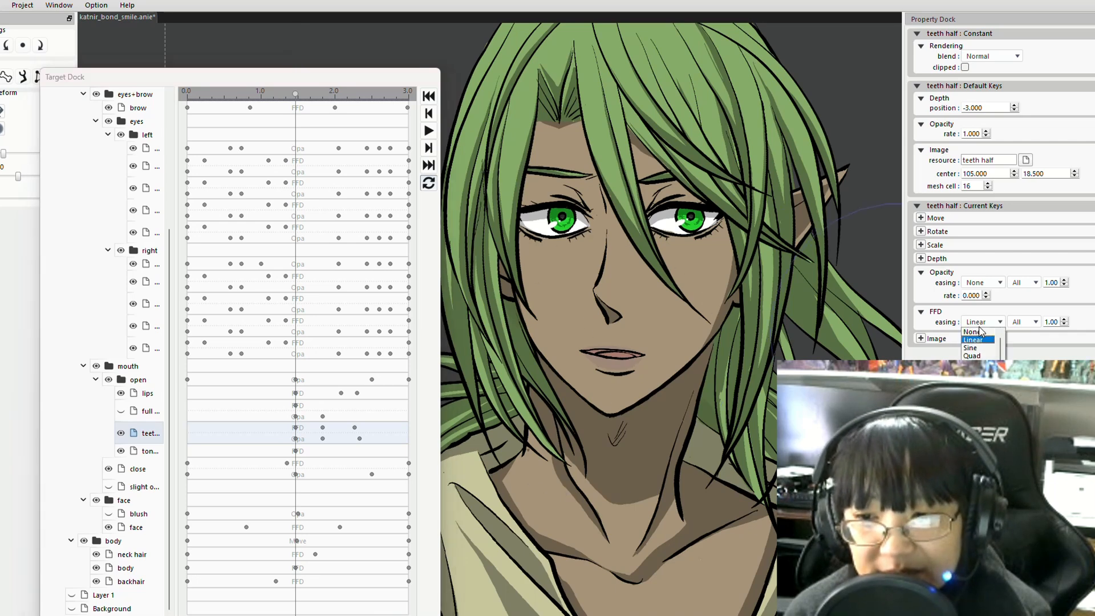
pyautogui.click(979, 324)
pyautogui.click(986, 284)
pyautogui.click(986, 284)
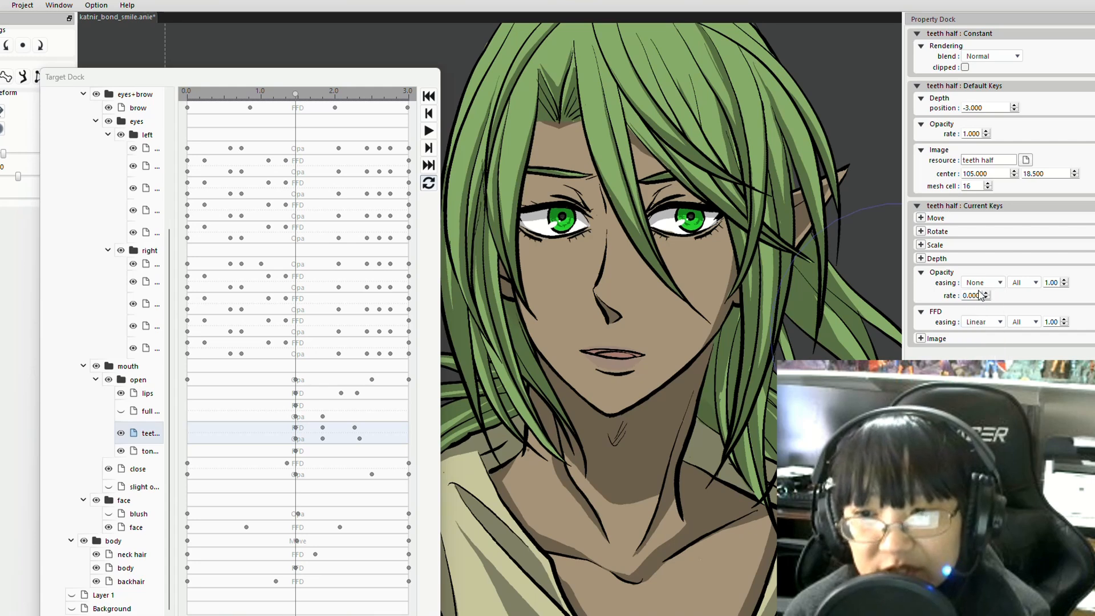
pyautogui.click(964, 295)
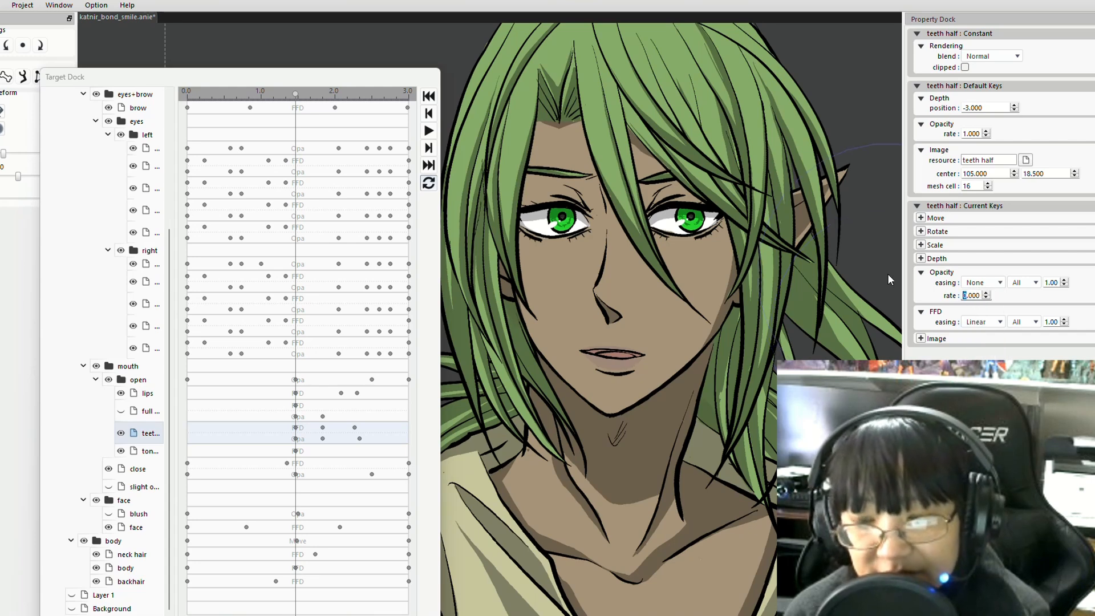
pyautogui.write('1')
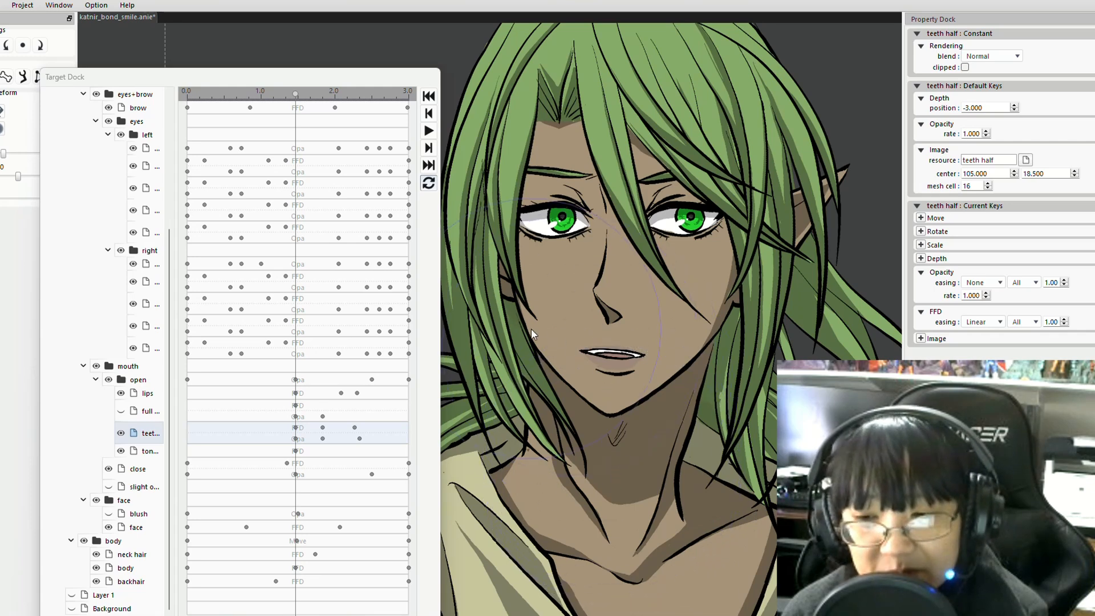
# Deform the teeth half layer at about 1.84 so the teeth sit along the upper lip.
pyautogui.moveTo(292, 106); pyautogui.dragTo(324, 101)
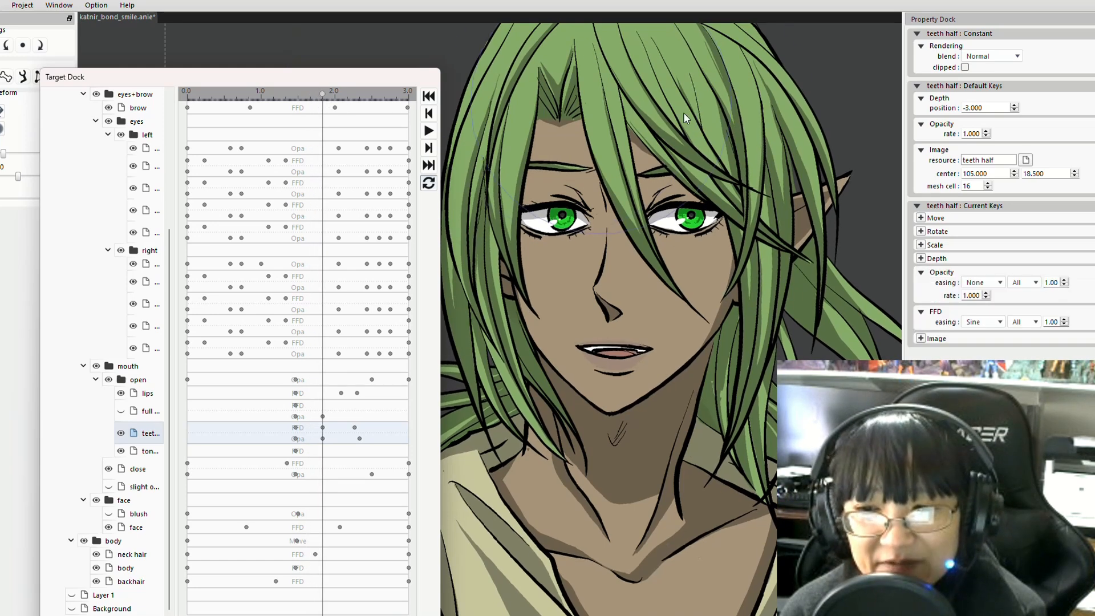
pyautogui.moveTo(661, 262); pyautogui.dragTo(659, 269)
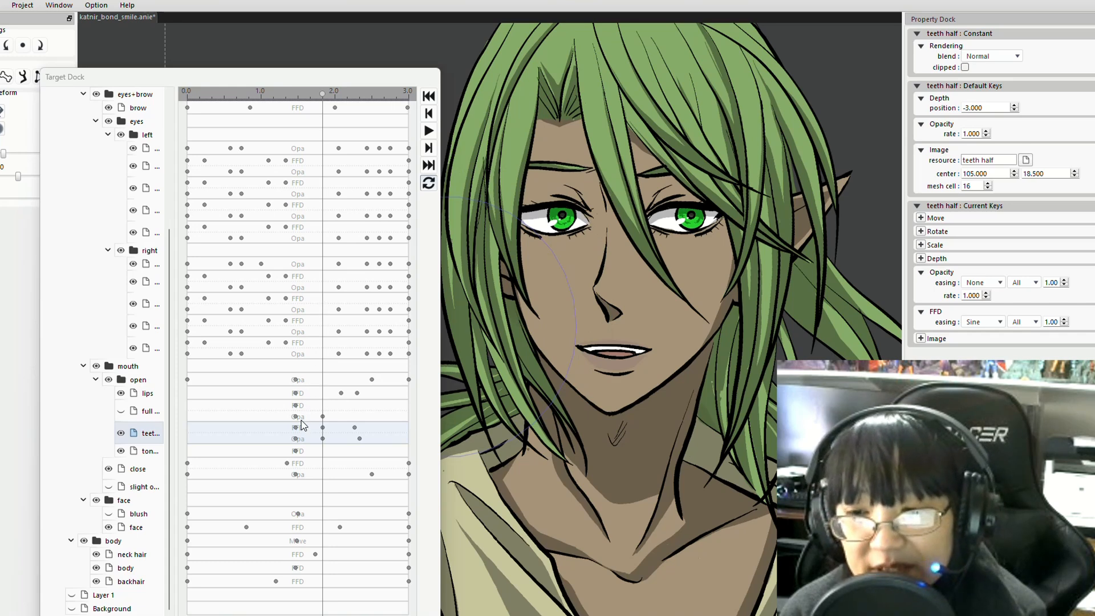
# Shift the lips layer's FFD key from about 1.48 to 1.17 and replace the key at about 2.3 with its copy at about 2.46.
pyautogui.click(148, 393)
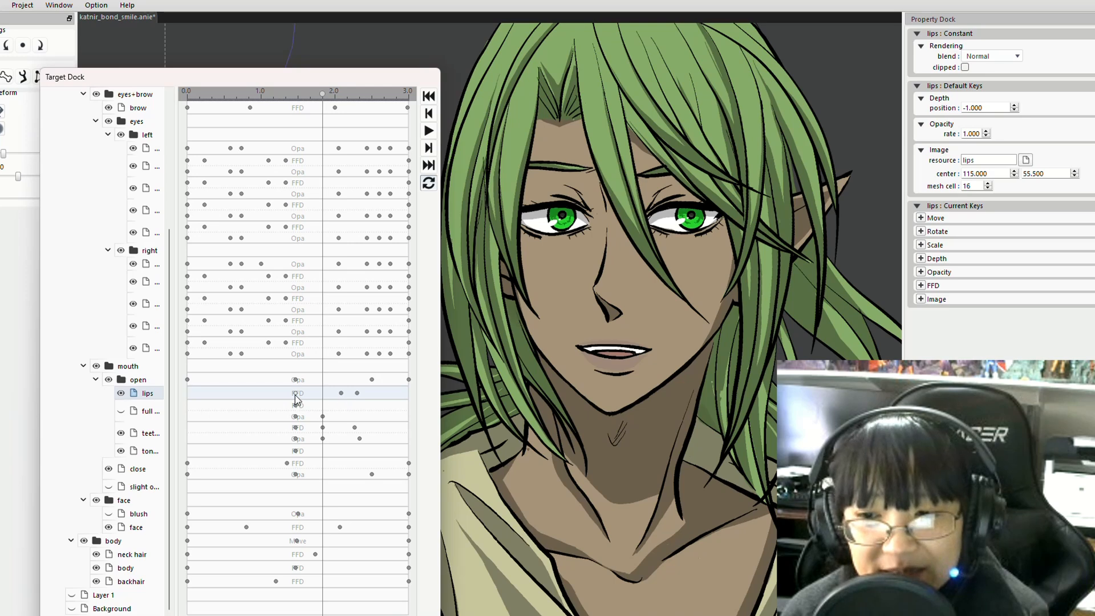
pyautogui.moveTo(294, 393); pyautogui.dragTo(276, 393)
pyautogui.rightClick(274, 396)
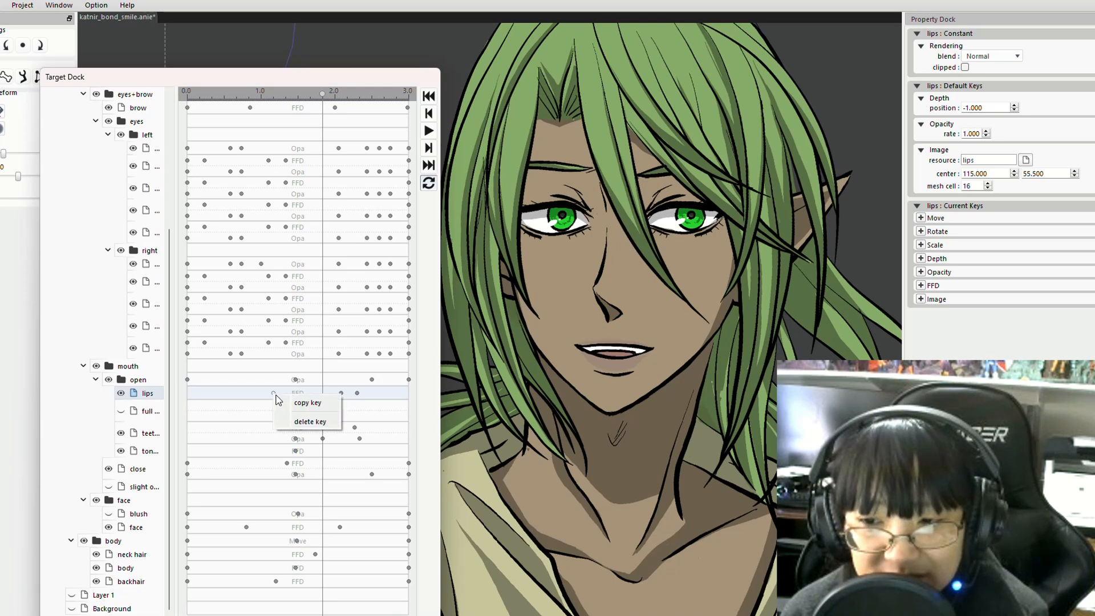
pyautogui.click(289, 405)
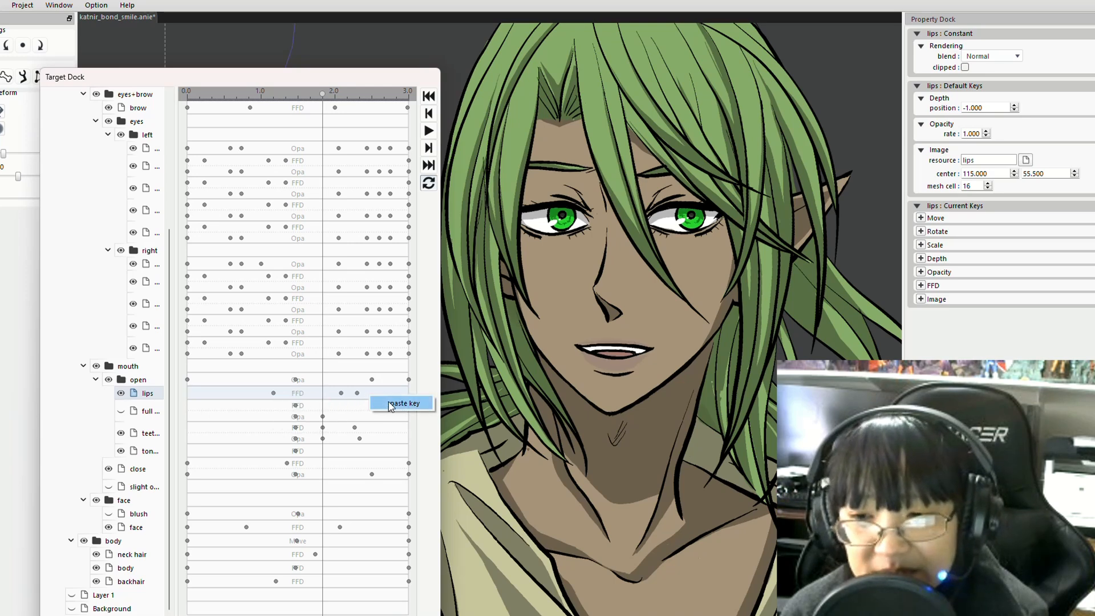
pyautogui.click(388, 403)
pyautogui.rightClick(357, 394)
pyautogui.click(368, 420)
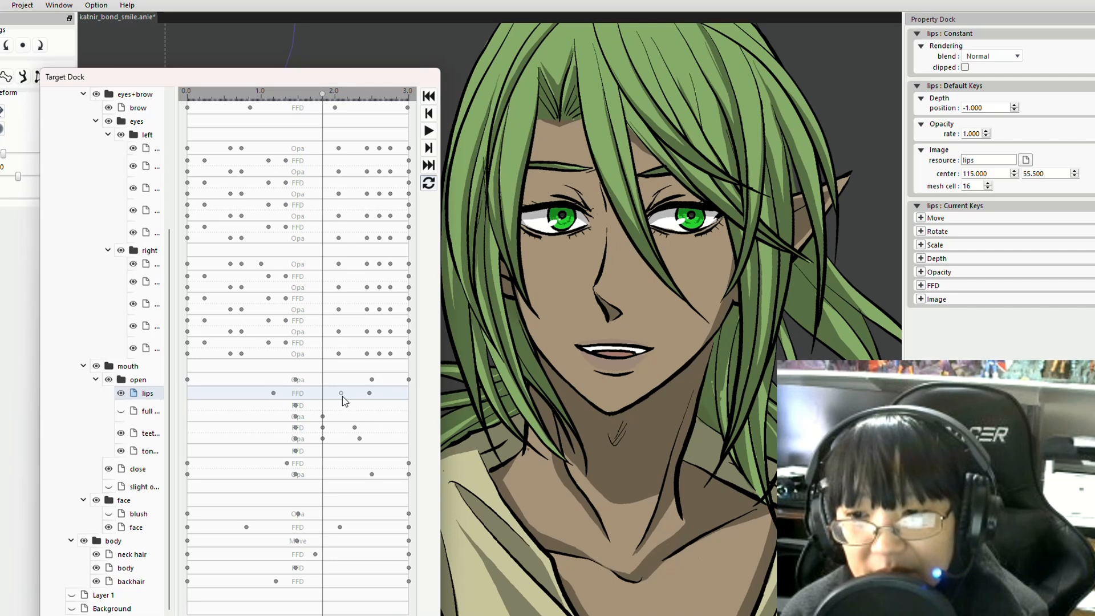
# Move the lips layer's FFD key at about 2.07 to about 1.48 and reshape the lips there into a narrower opening.
pyautogui.moveTo(340, 394)
pyautogui.mouseDown()
pyautogui.moveTo(312, 393)
pyautogui.moveTo(322, 393)
pyautogui.mouseUp()
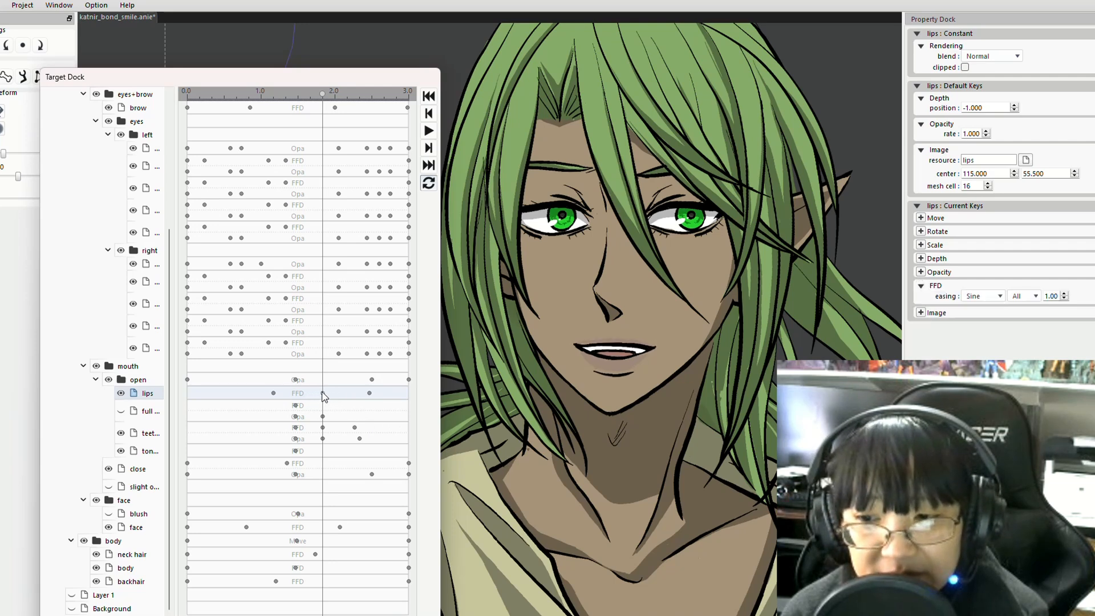
pyautogui.moveTo(321, 92)
pyautogui.mouseDown()
pyautogui.moveTo(266, 120)
pyautogui.moveTo(356, 125)
pyautogui.moveTo(269, 119)
pyautogui.moveTo(327, 122)
pyautogui.moveTo(273, 121)
pyautogui.moveTo(295, 122)
pyautogui.mouseUp()
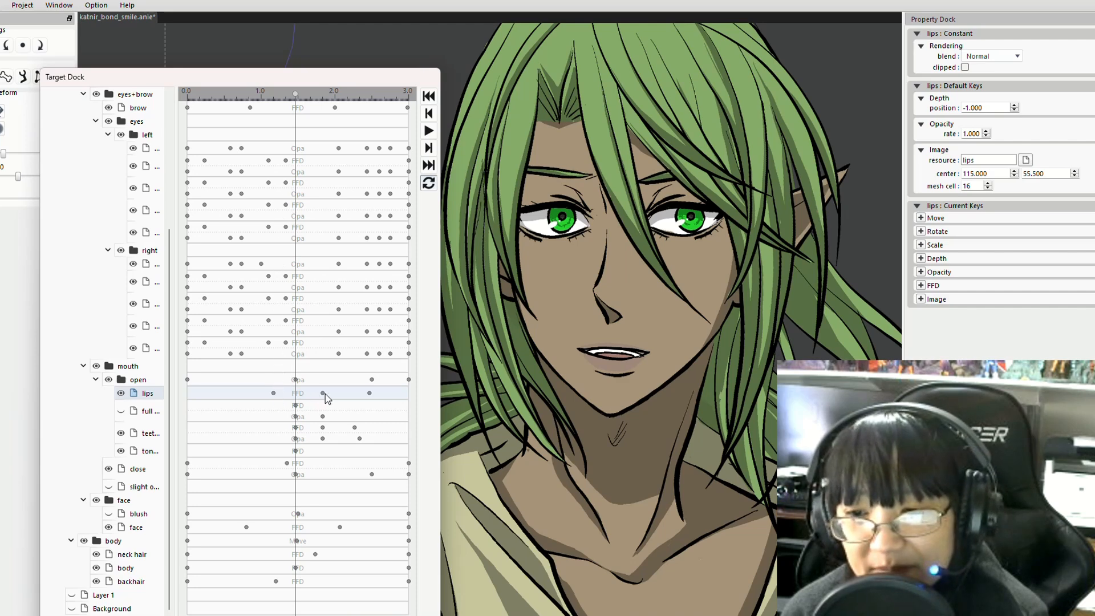
pyautogui.moveTo(302, 395)
pyautogui.mouseDown()
pyautogui.moveTo(324, 394)
pyautogui.moveTo(296, 397)
pyautogui.mouseUp()
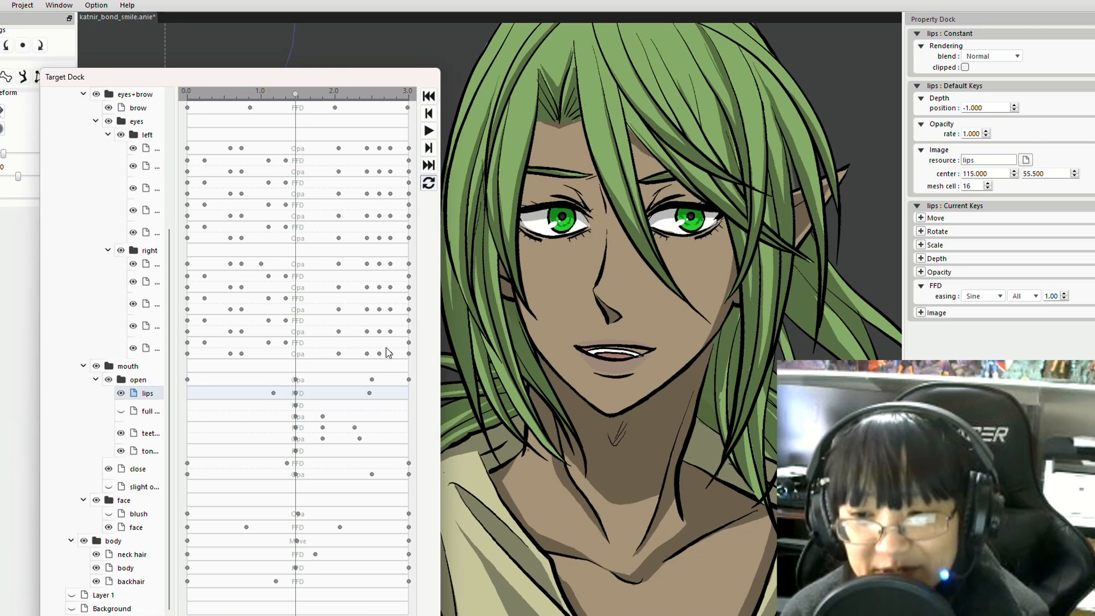
pyautogui.click(492, 268)
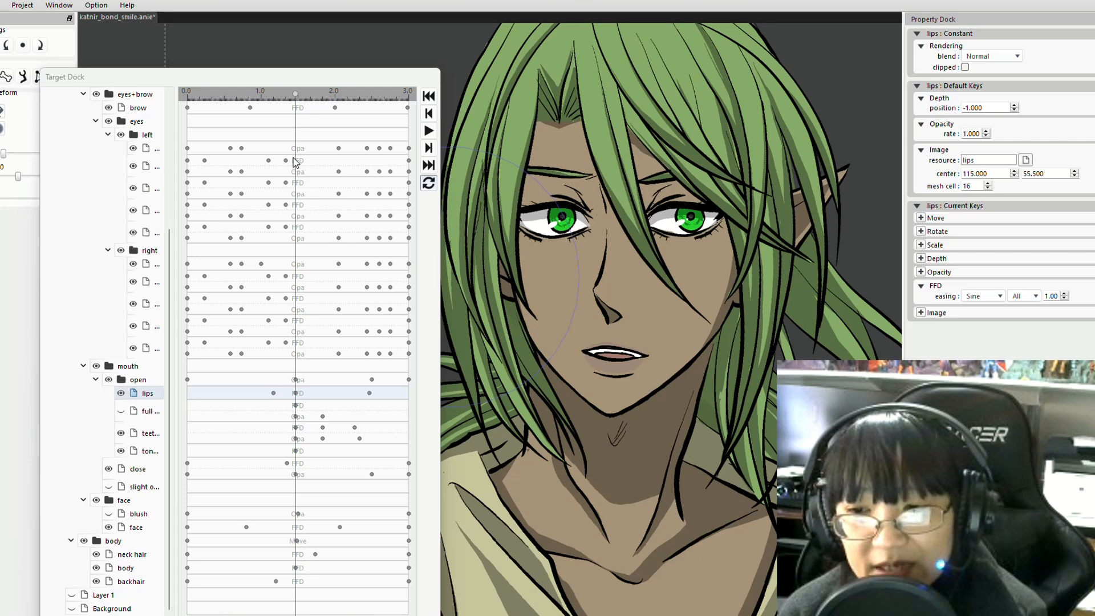
# Move the reshaped lips key to about 1.84 and return the earlier lips key to about 1.48.
pyautogui.moveTo(295, 95)
pyautogui.mouseDown()
pyautogui.moveTo(285, 102)
pyautogui.moveTo(299, 104)
pyautogui.moveTo(268, 108)
pyautogui.moveTo(309, 107)
pyautogui.mouseUp()
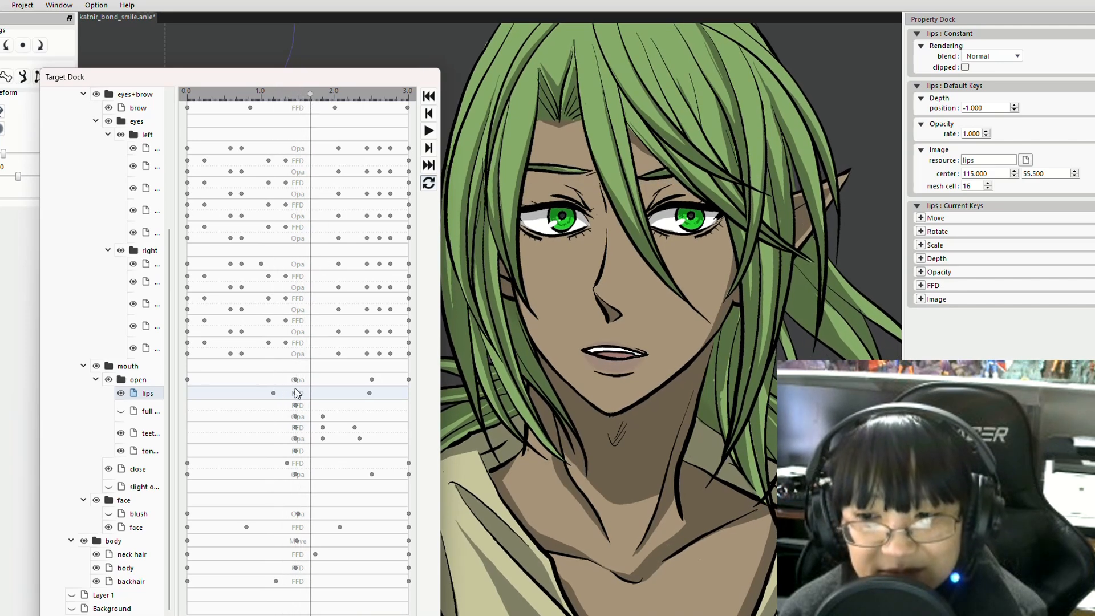
pyautogui.moveTo(296, 395); pyautogui.dragTo(323, 394)
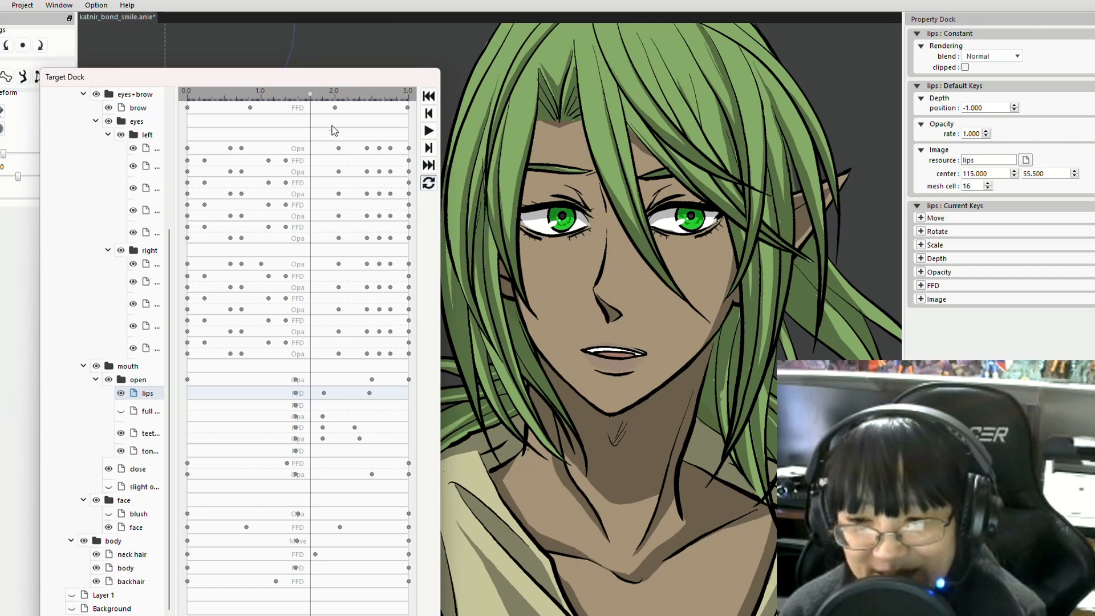
pyautogui.moveTo(311, 94)
pyautogui.mouseDown()
pyautogui.moveTo(290, 94)
pyautogui.moveTo(323, 95)
pyautogui.mouseUp()
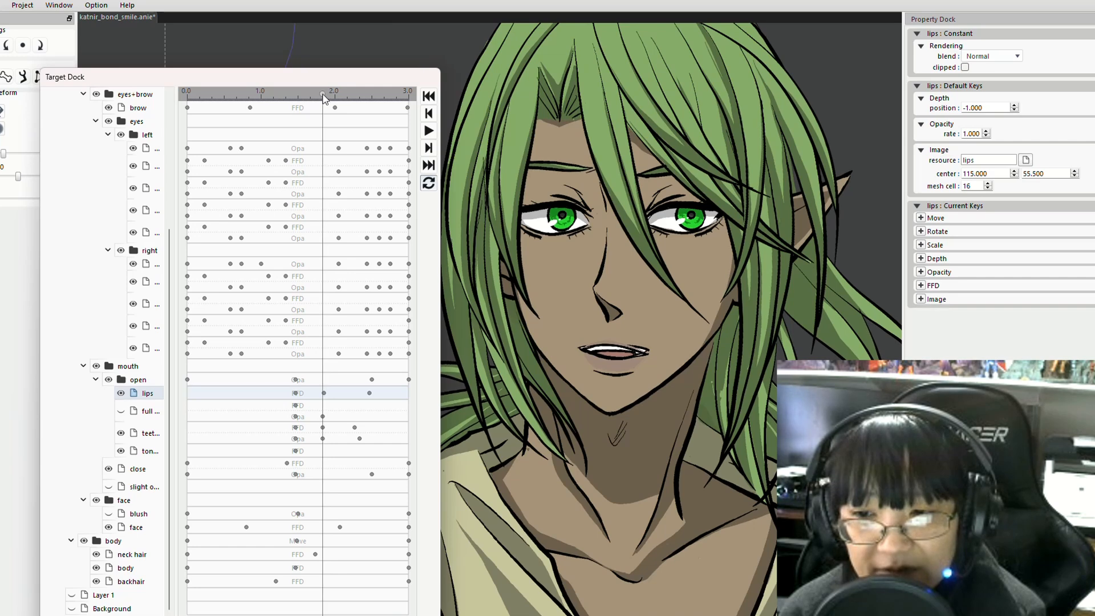
# Delete the lips key at about 2.46 and copy the lips key at about 1.48 to about 2.07.
pyautogui.rightClick(369, 394)
pyautogui.click(391, 422)
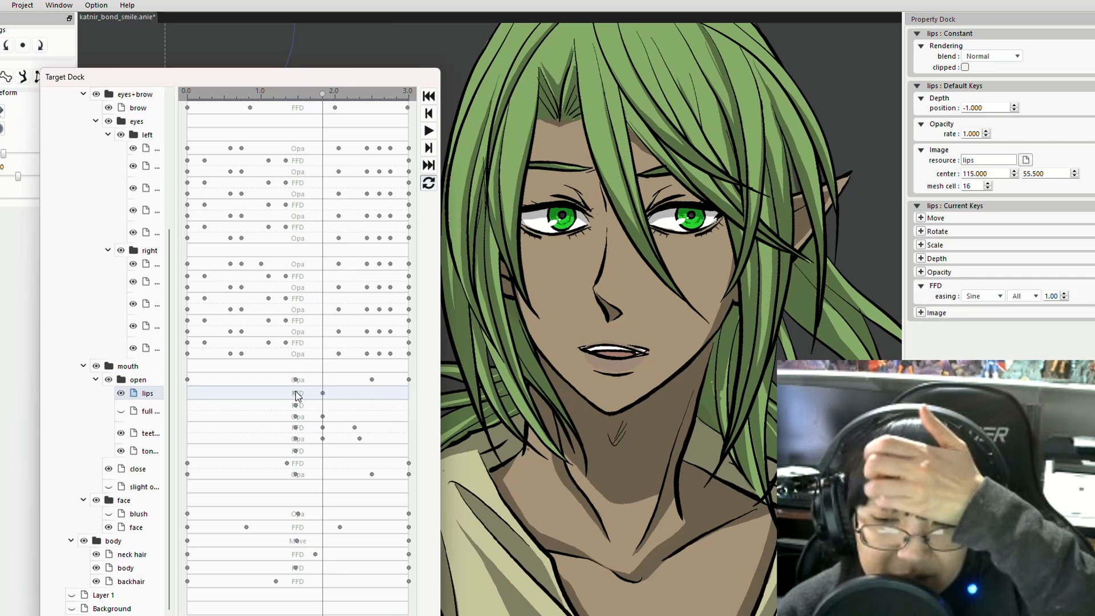
pyautogui.rightClick(297, 395)
pyautogui.click(331, 399)
pyautogui.rightClick(351, 399)
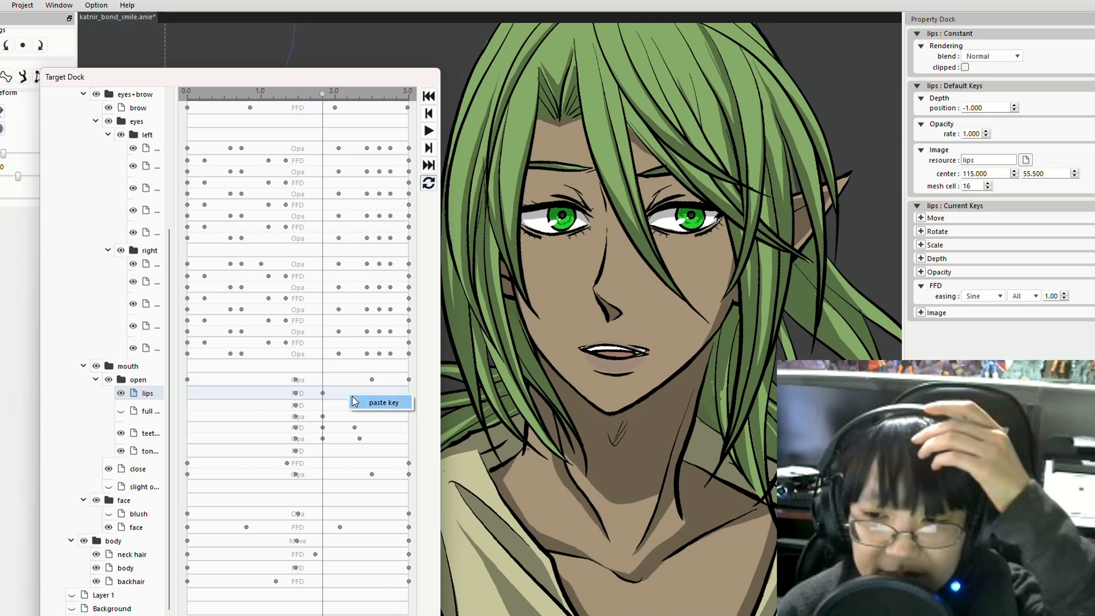
pyautogui.click(359, 402)
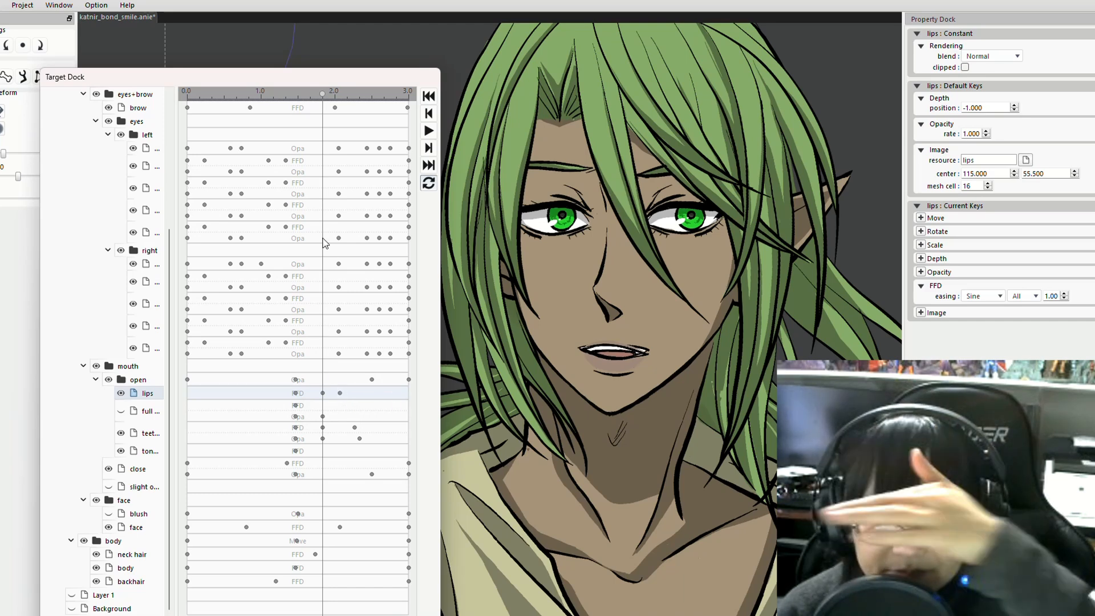
# Deform the teeth half layer at about 1.81 so the teeth fit inside the narrower lips.
pyautogui.moveTo(323, 94)
pyautogui.mouseDown()
pyautogui.moveTo(293, 108)
pyautogui.moveTo(321, 102)
pyautogui.mouseUp()
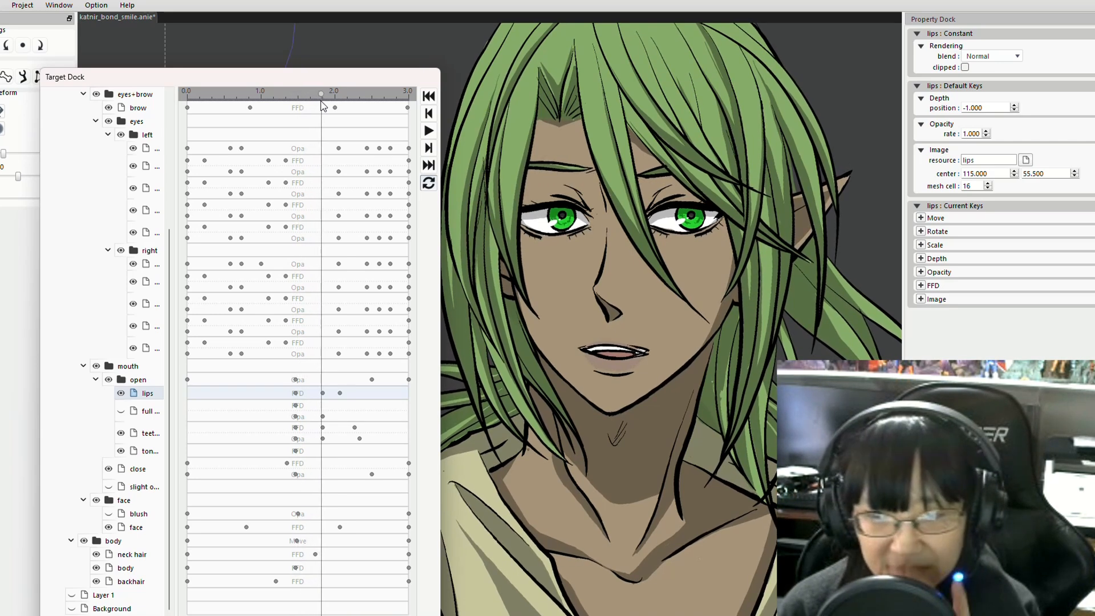
pyautogui.click(153, 435)
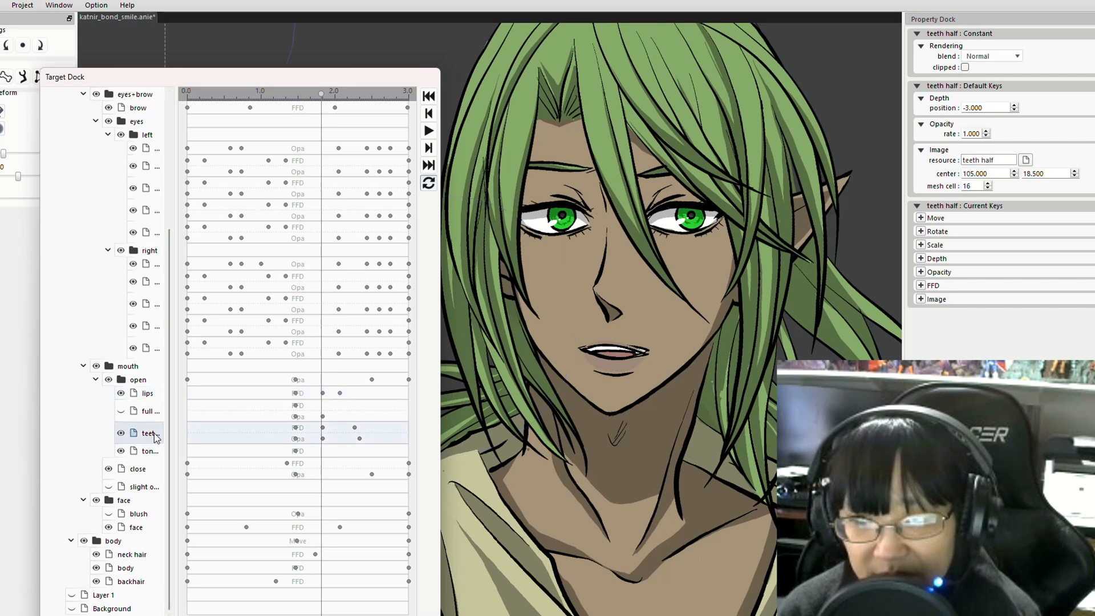
pyautogui.moveTo(741, 272); pyautogui.dragTo(707, 283)
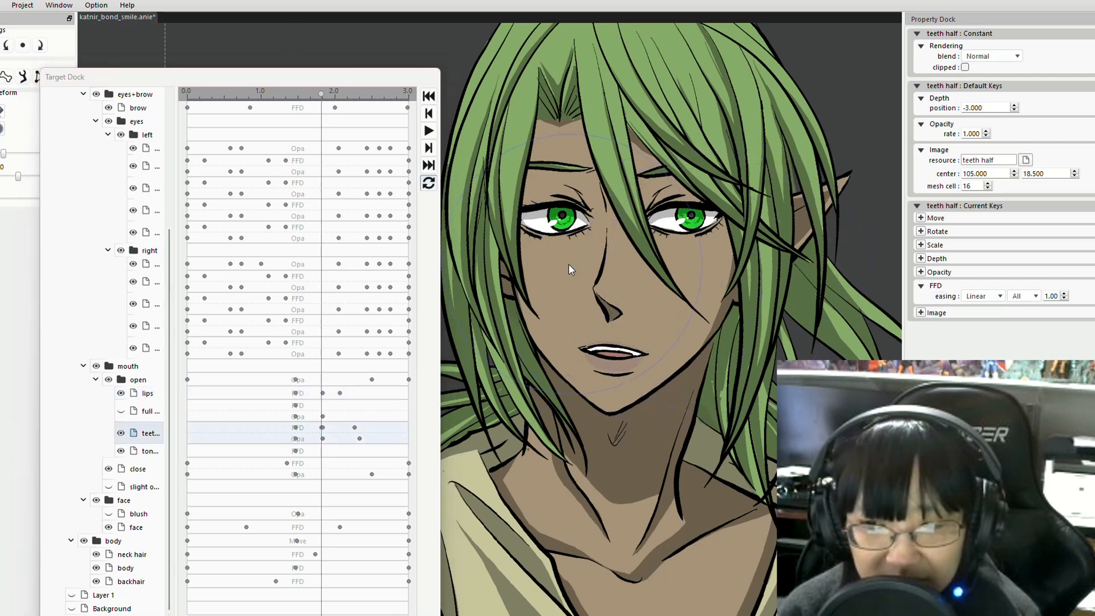
pyautogui.moveTo(546, 266); pyautogui.dragTo(559, 267)
pyautogui.moveTo(656, 241); pyautogui.dragTo(656, 246)
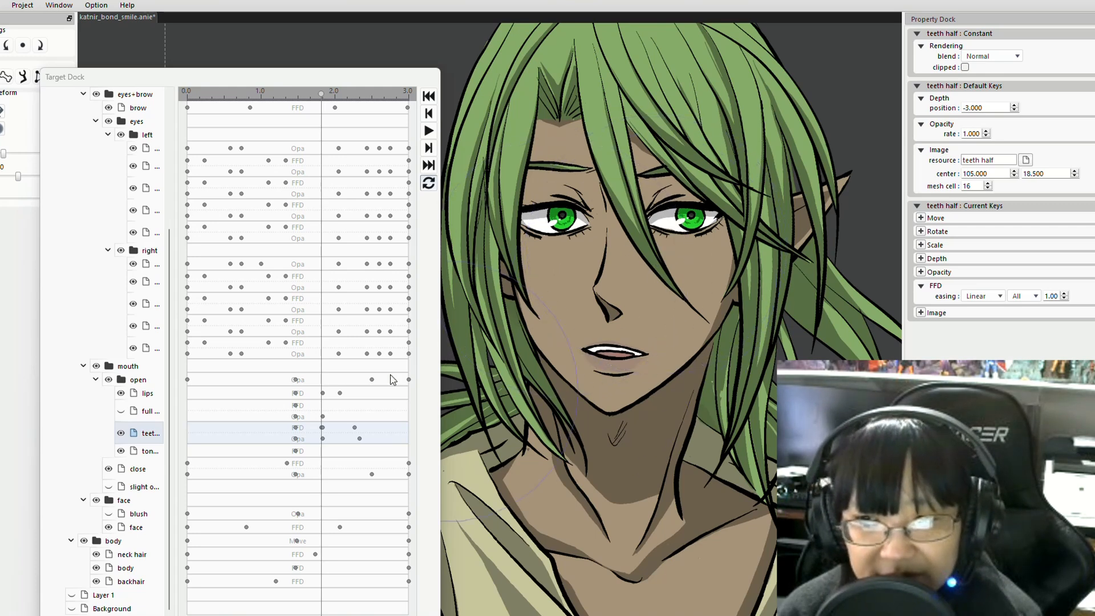
# Delete the teeth half layer's surplus FFD key beside the new one at about 1.81 and its FFD key at about 2.28.
pyautogui.moveTo(323, 428); pyautogui.dragTo(329, 429)
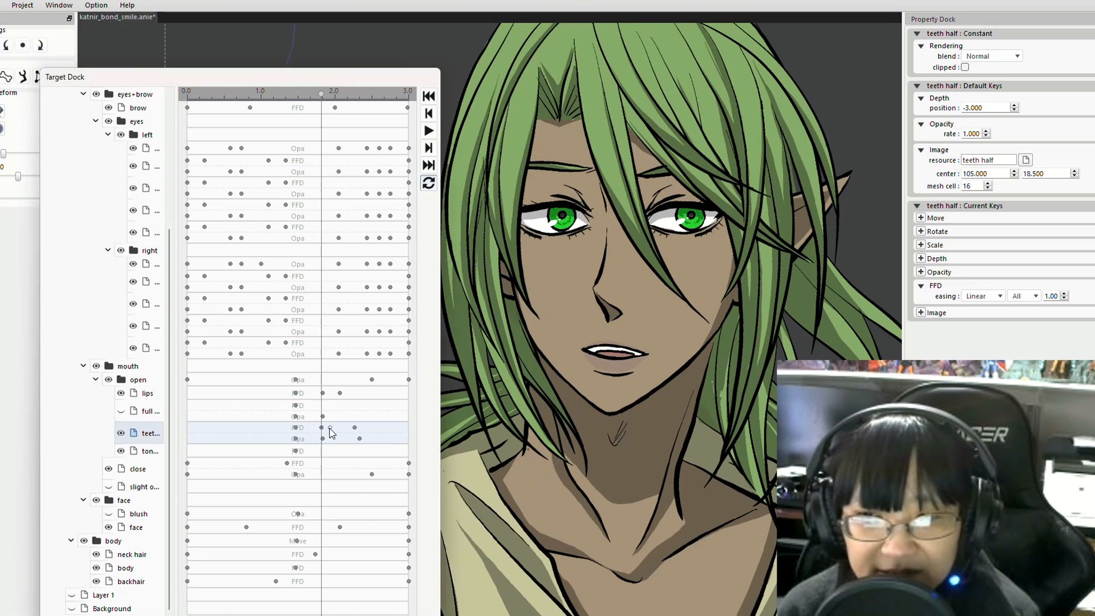
pyautogui.rightClick(335, 432)
pyautogui.click(357, 455)
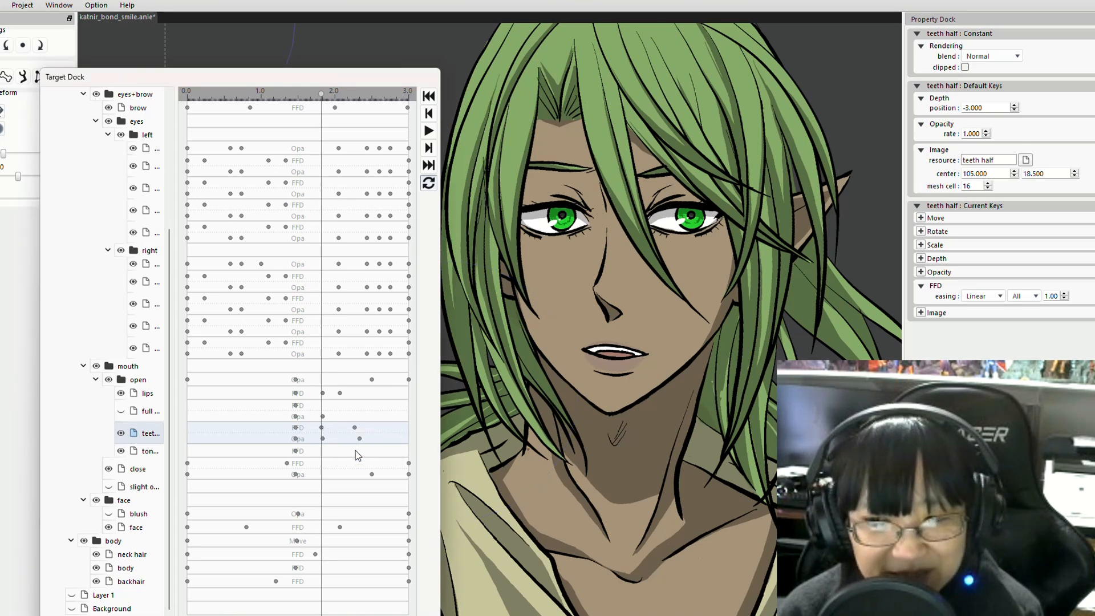
pyautogui.rightClick(356, 433)
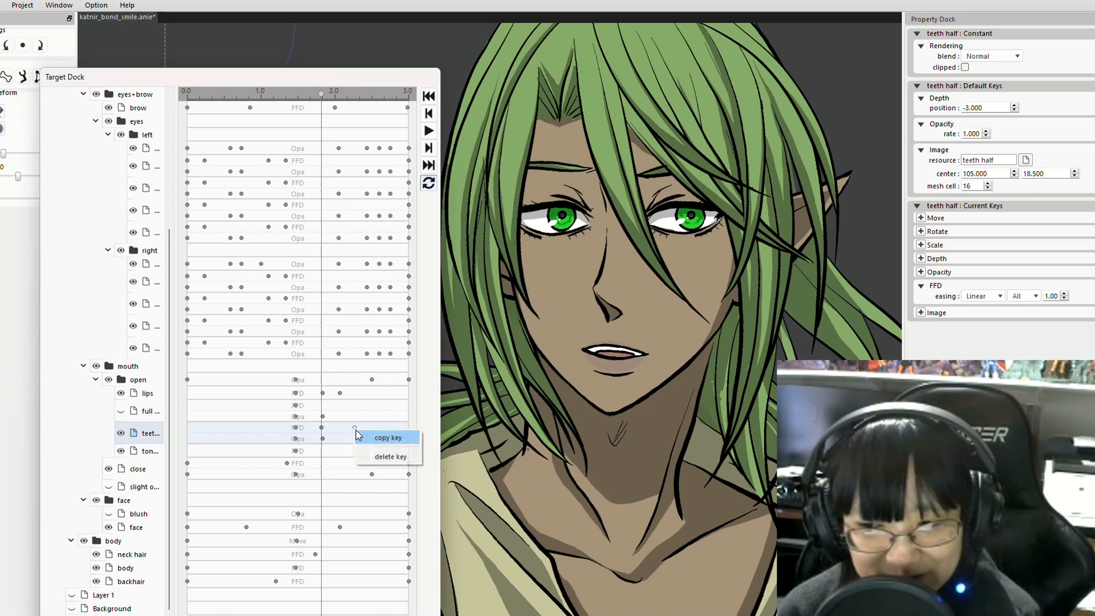
pyautogui.click(373, 456)
# Copy the teeth half FFD key at about 1.48 to about 2.06 and align the mouth keys near 1.84 to about 1.81.
pyautogui.rightClick(297, 432)
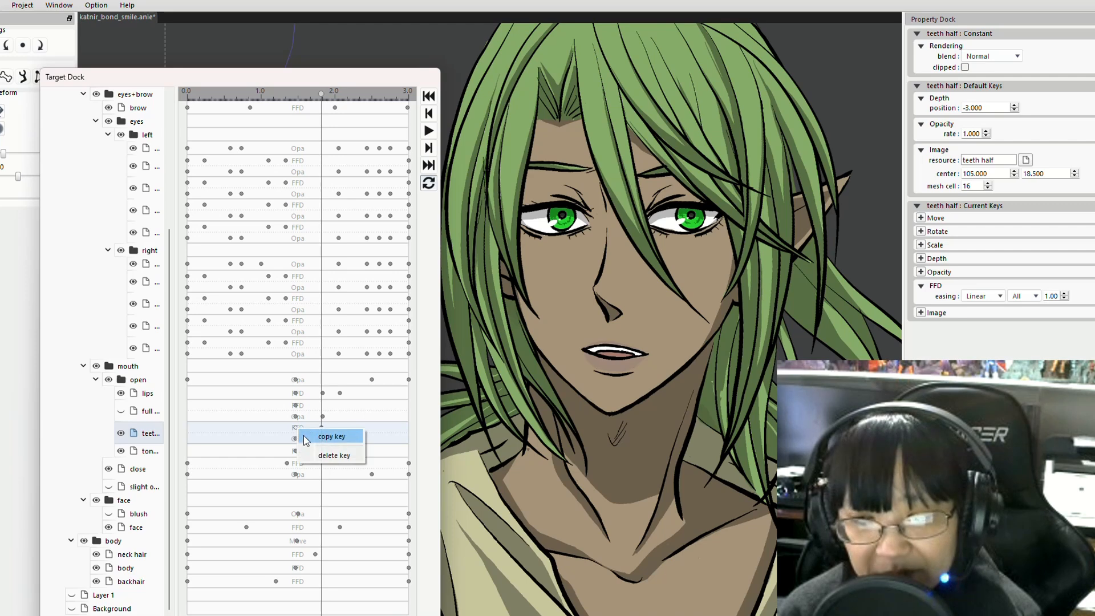
pyautogui.click(336, 438)
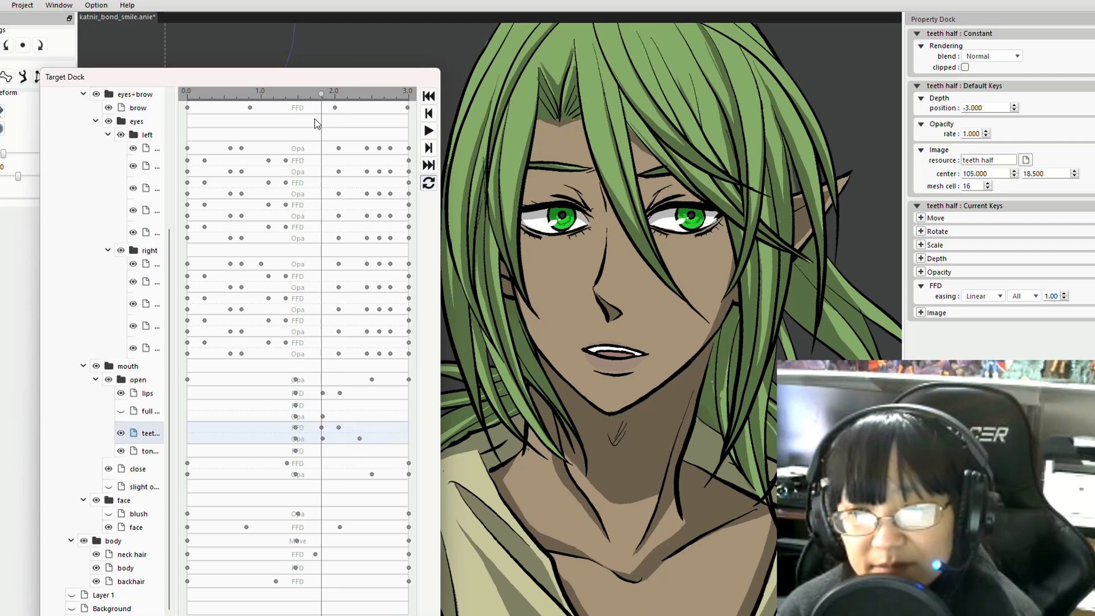
pyautogui.moveTo(320, 96)
pyautogui.mouseDown()
pyautogui.moveTo(356, 106)
pyautogui.moveTo(263, 100)
pyautogui.moveTo(342, 109)
pyautogui.moveTo(289, 106)
pyautogui.moveTo(322, 106)
pyautogui.mouseUp()
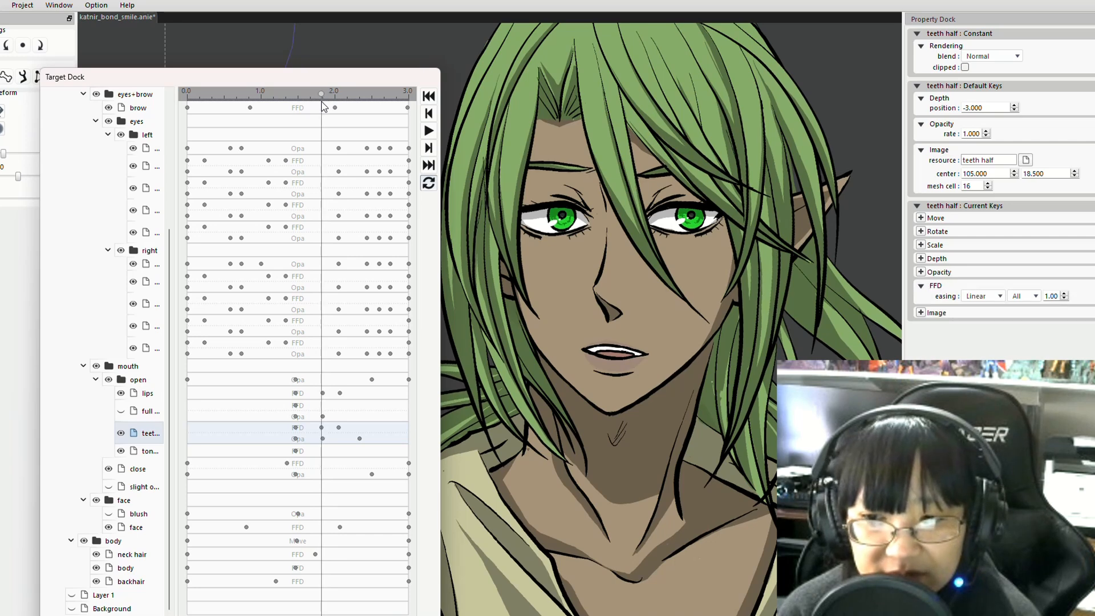
pyautogui.click(322, 439)
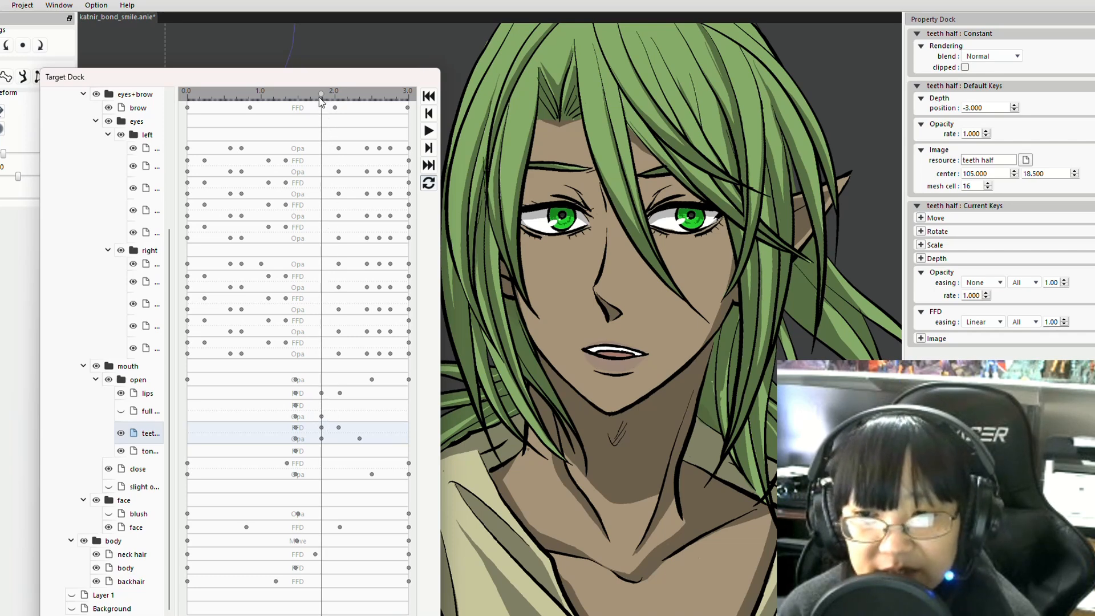
# Move the opacity keys at about 2.5 on the open mouth group and the close layer to about 2.0.
pyautogui.moveTo(321, 102); pyautogui.dragTo(334, 103)
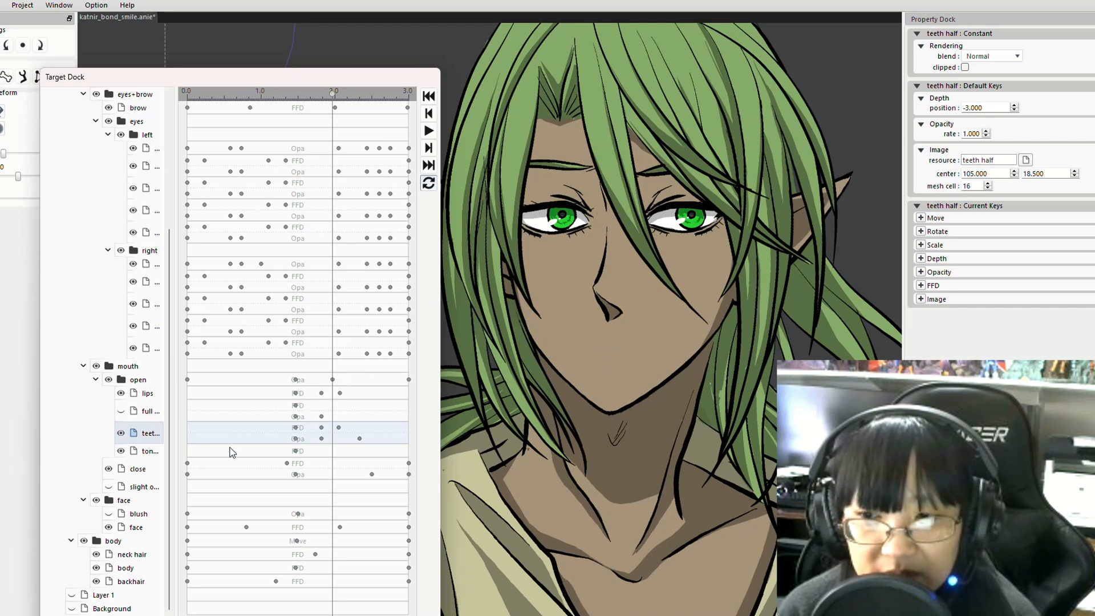
pyautogui.click(142, 477)
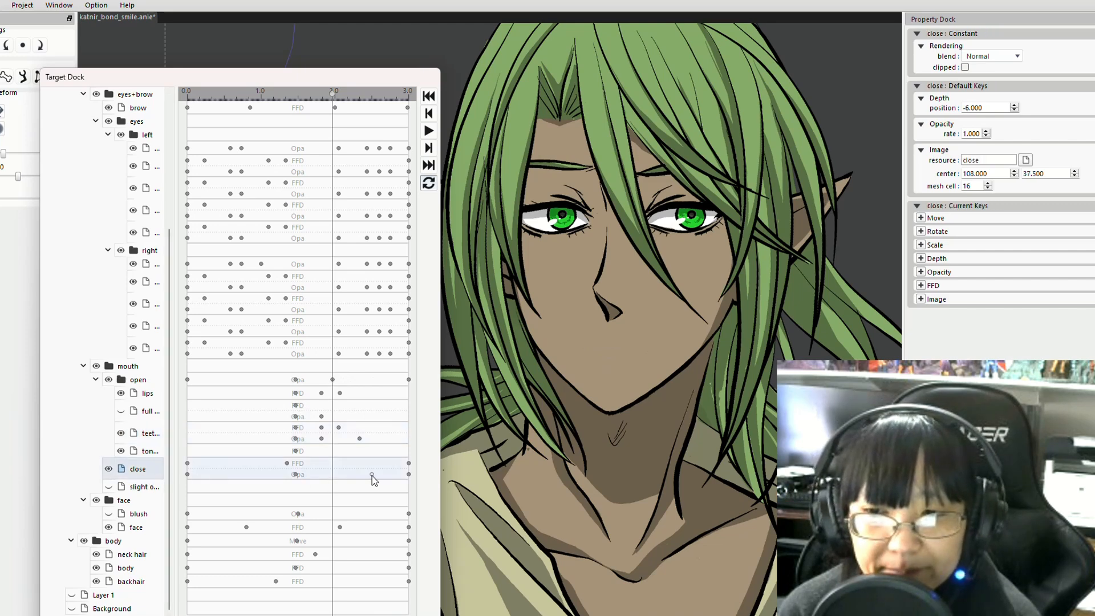
pyautogui.moveTo(344, 477); pyautogui.dragTo(333, 476)
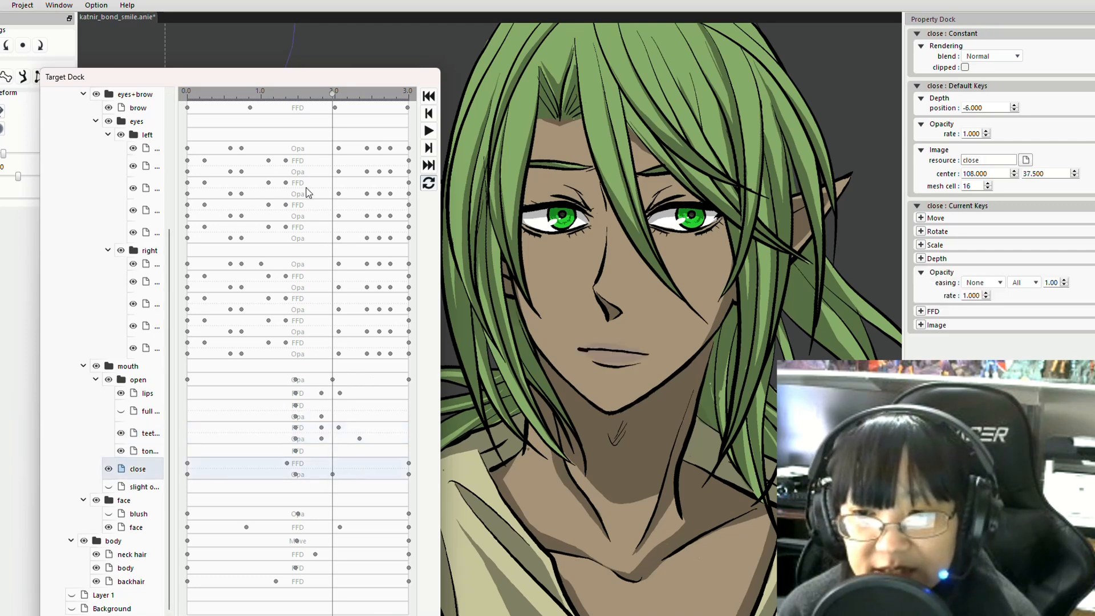
# Play the animation from the start and check the mouth and blink timing on the whole character.
pyautogui.moveTo(332, 108); pyautogui.dragTo(186, 130)
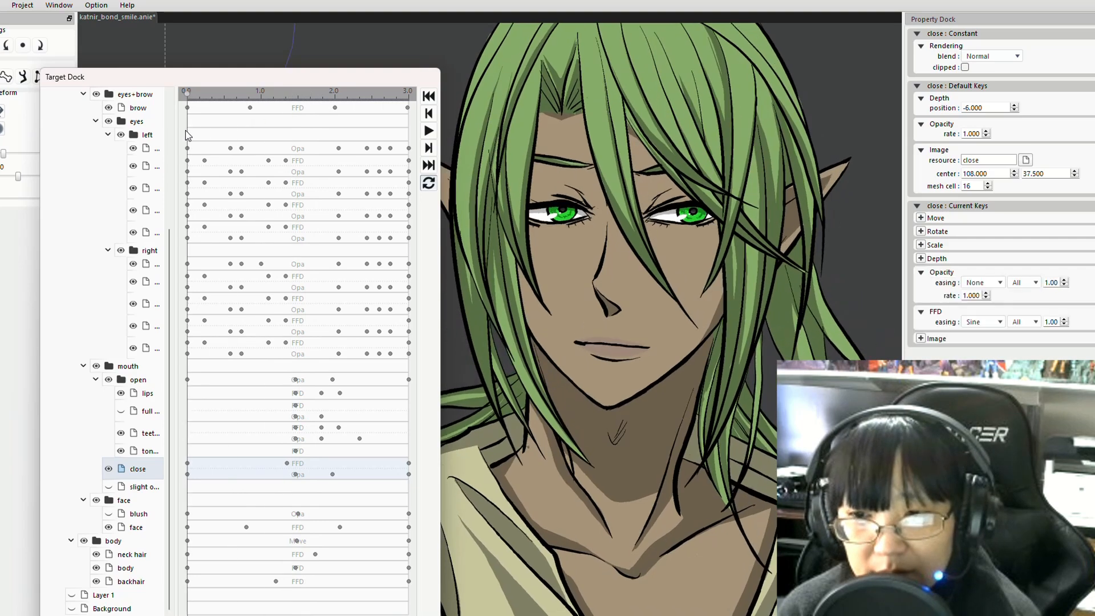
pyautogui.click(427, 133)
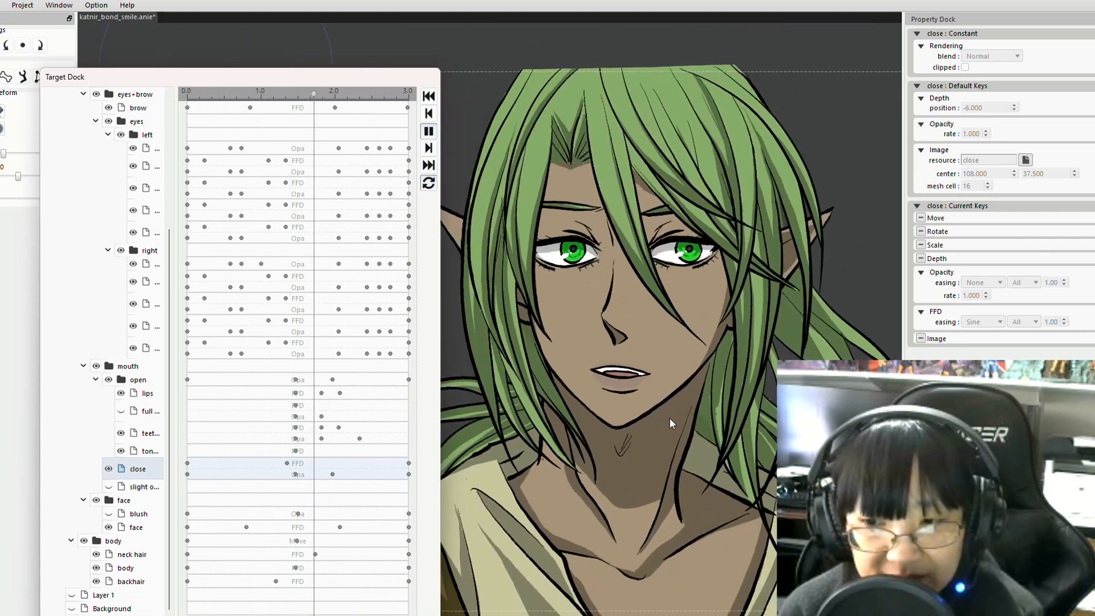
pyautogui.scroll(-3, 685, 521)
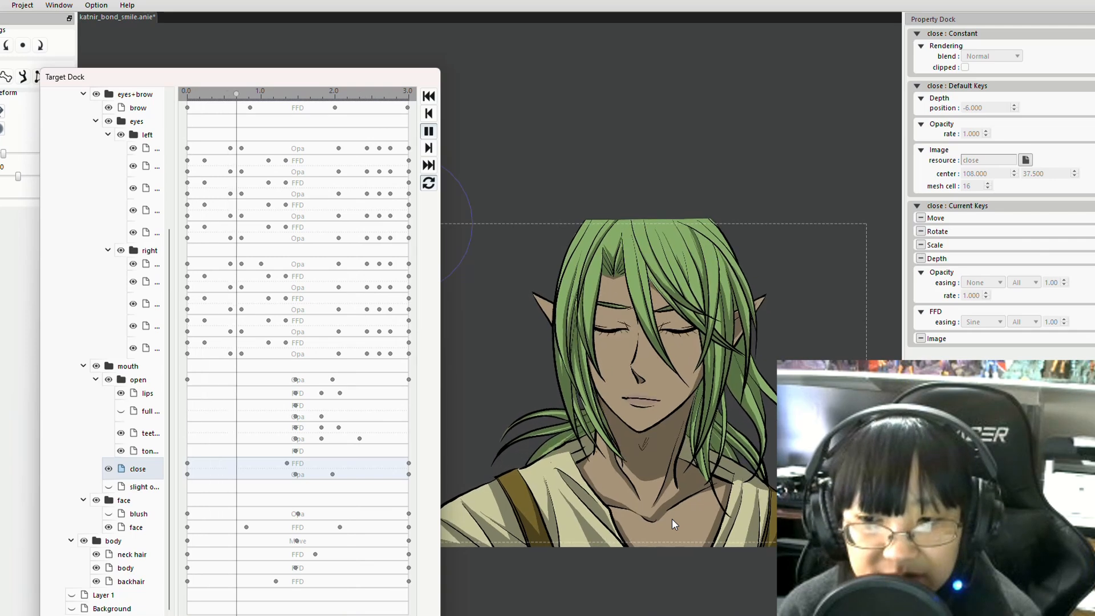
pyautogui.click(428, 131)
# Set the vertical position of the katnir folder's Move key at about 1.5 to 800.
pyautogui.scroll(4, 118, 207)
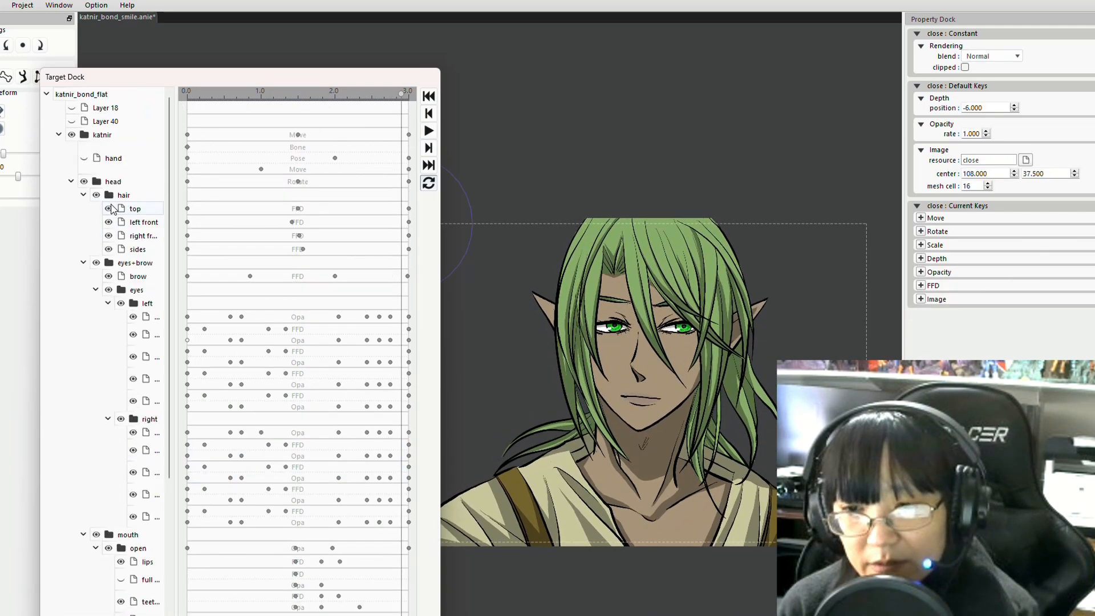
pyautogui.click(113, 134)
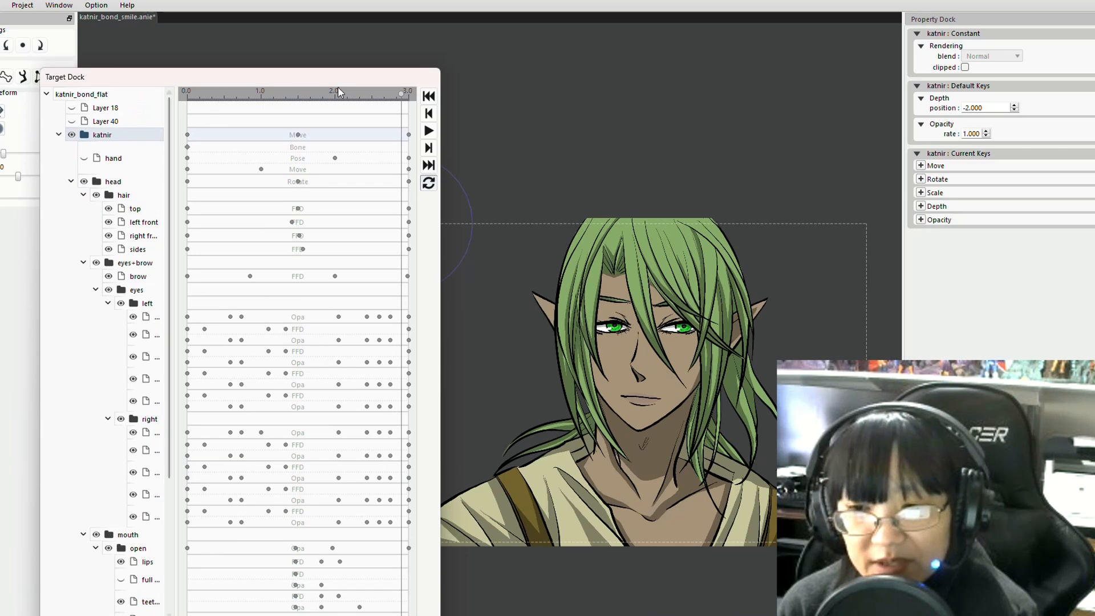
pyautogui.moveTo(397, 98); pyautogui.dragTo(301, 104)
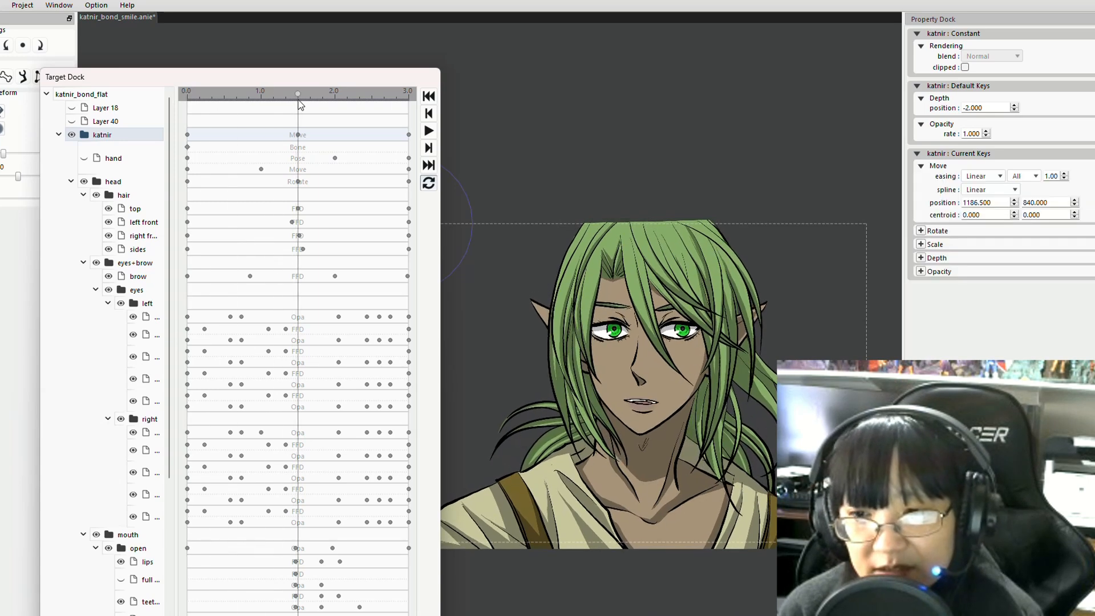
pyautogui.click(1031, 202)
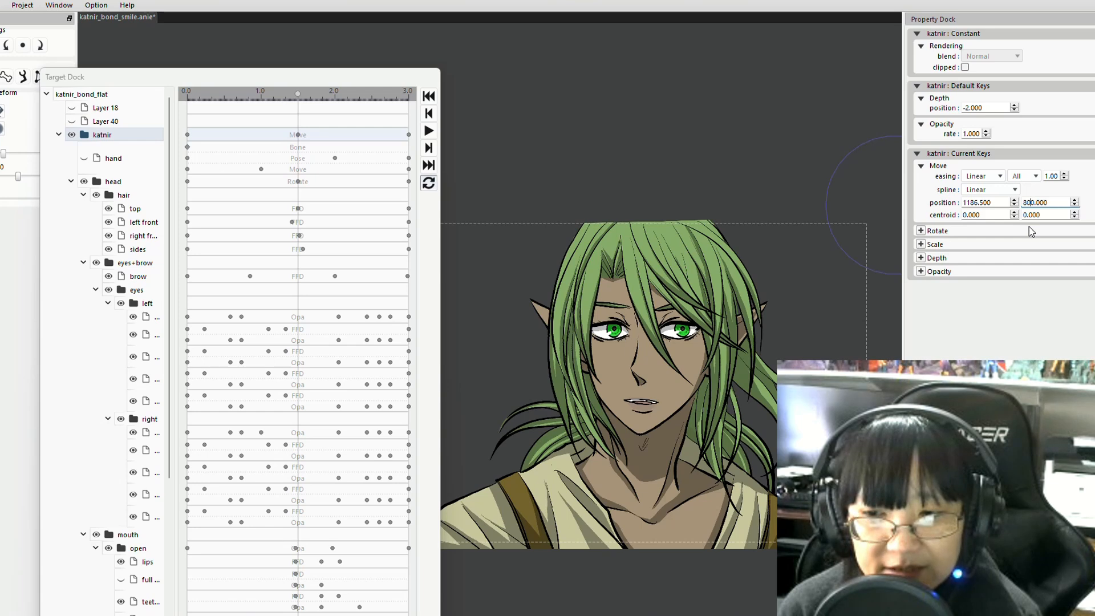
# Apply the katnir folder's vertical Move position of 800 and play the animation to check the body movement.
pyautogui.press('Return')
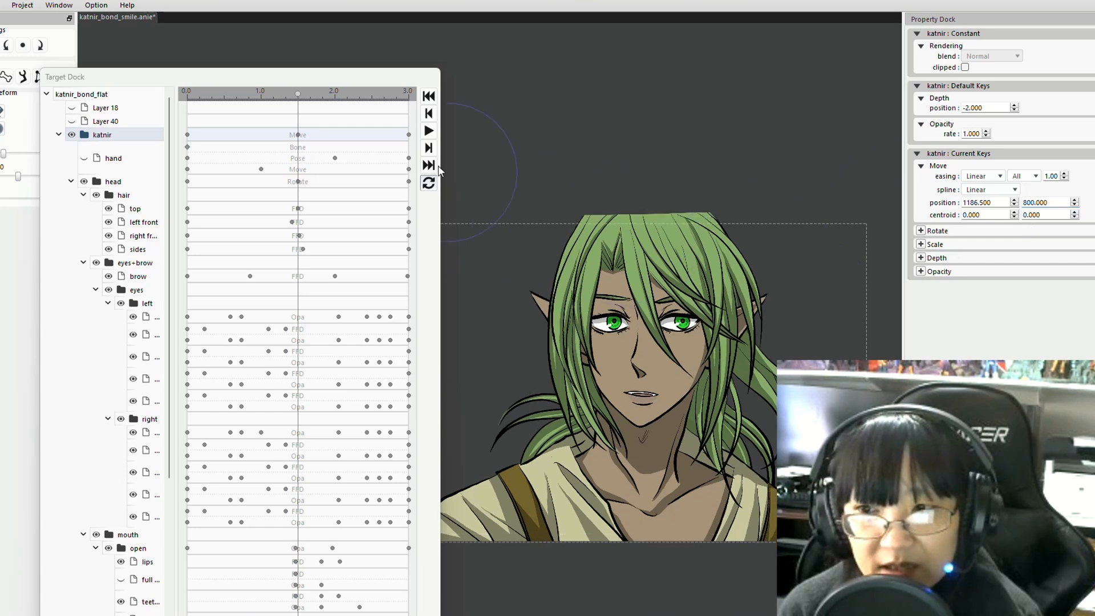
pyautogui.click(428, 131)
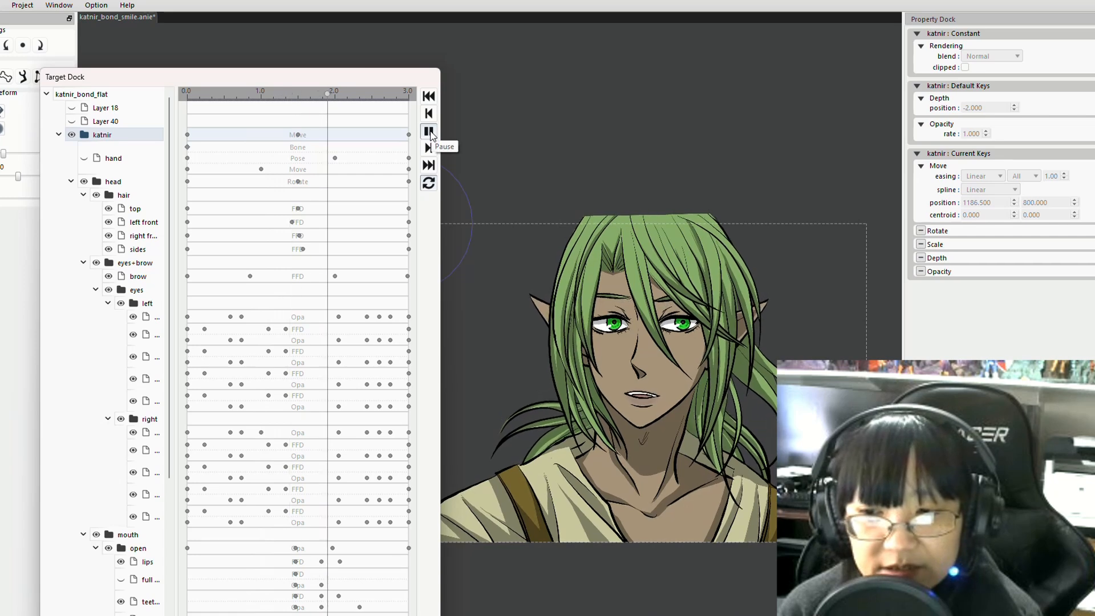
pyautogui.click(429, 132)
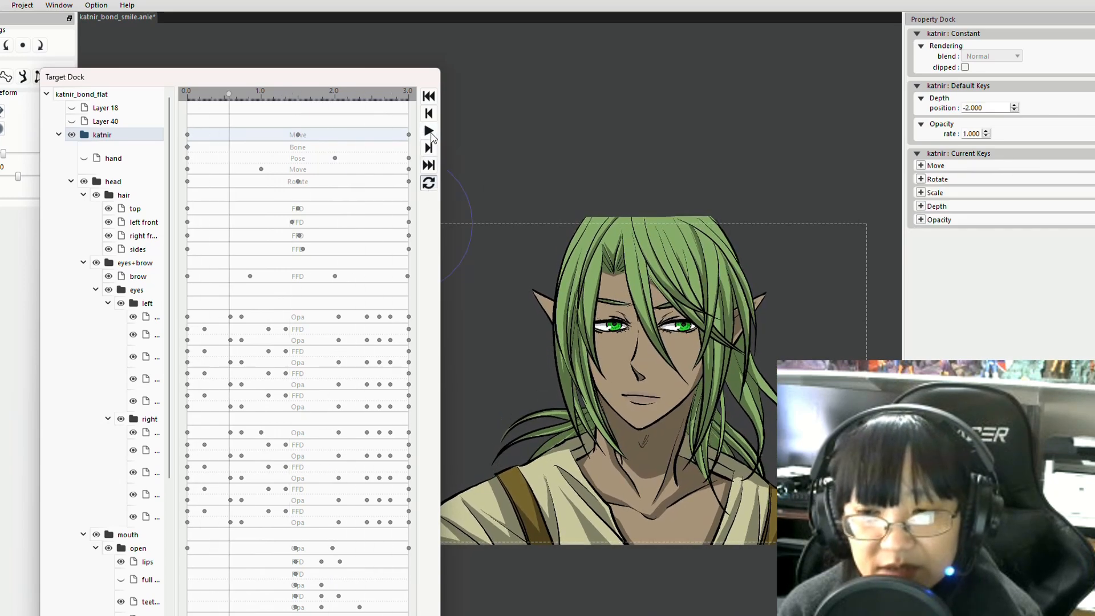
# Save the project under the new name katnir_bond_idle.anie in the bond_sprites folder on the Desktop.
pyautogui.click(0, 5)
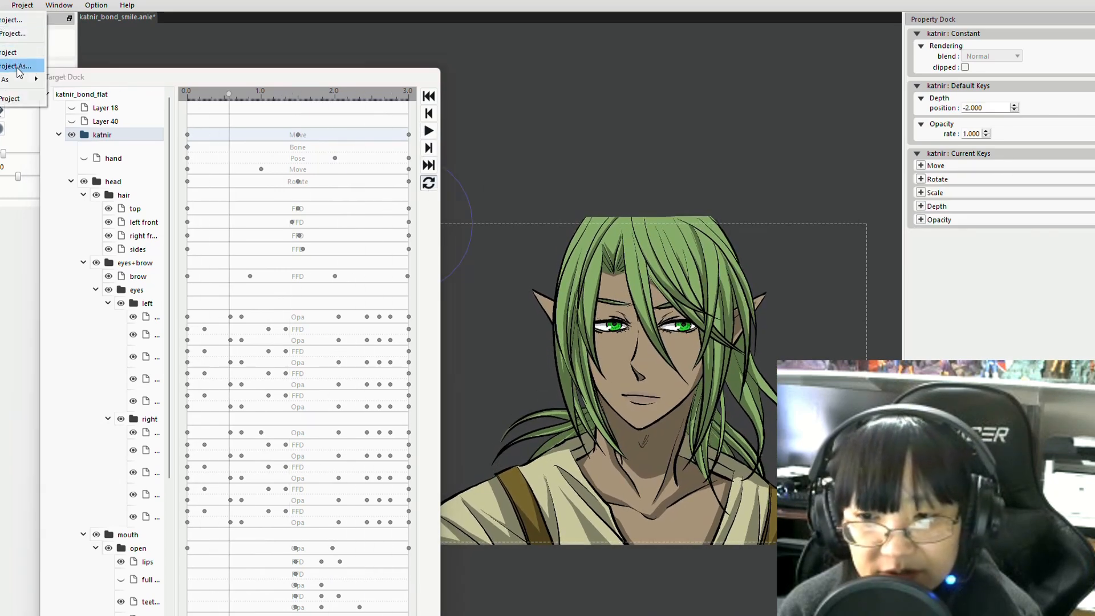
pyautogui.moveTo(39, 83)
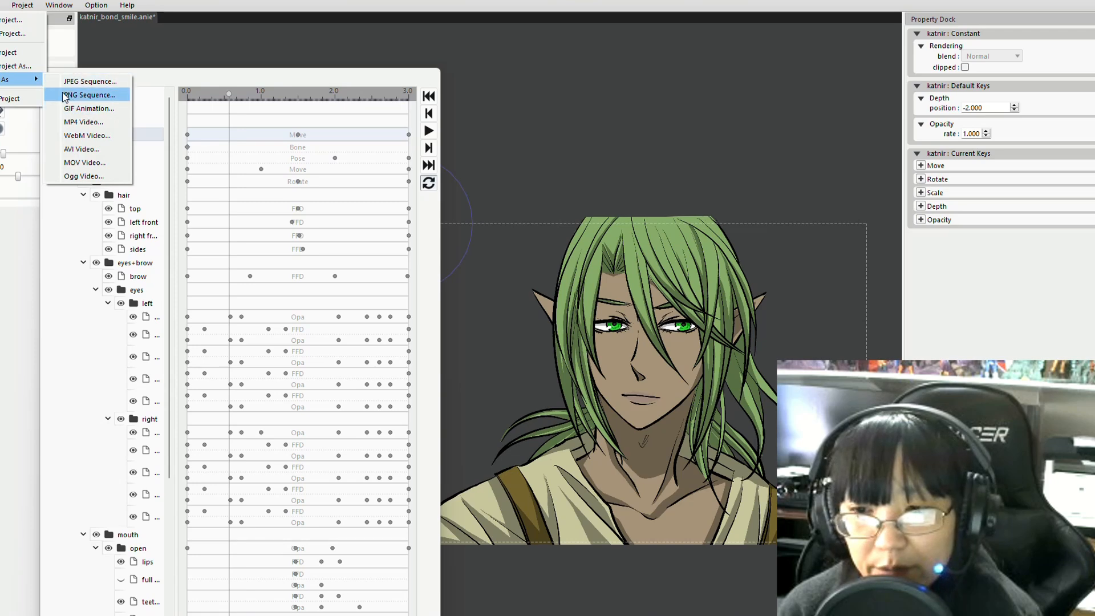
pyautogui.click(29, 70)
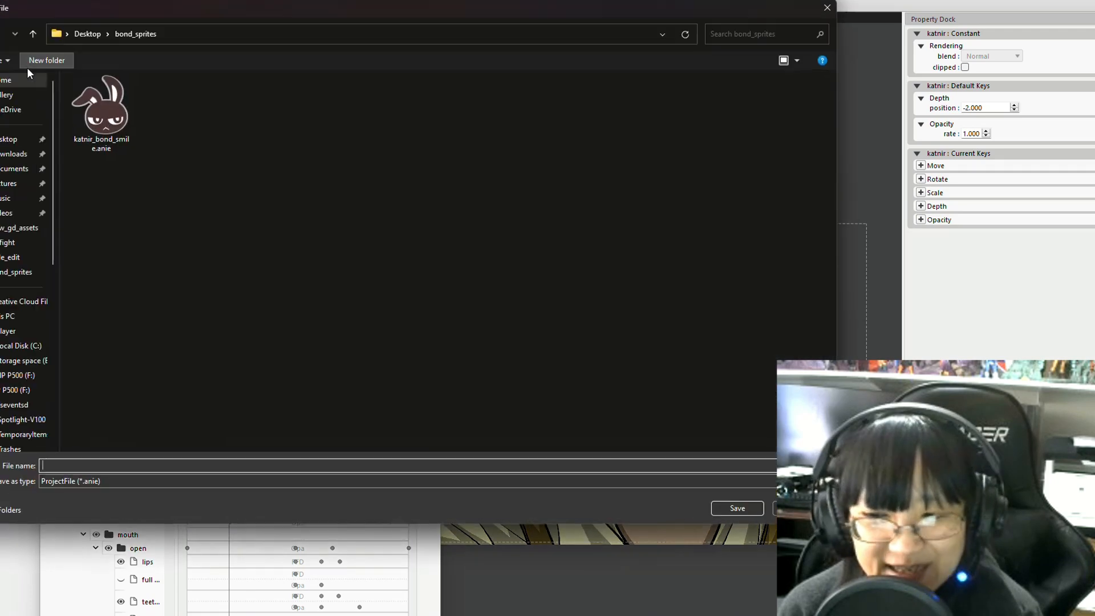
pyautogui.click(159, 468)
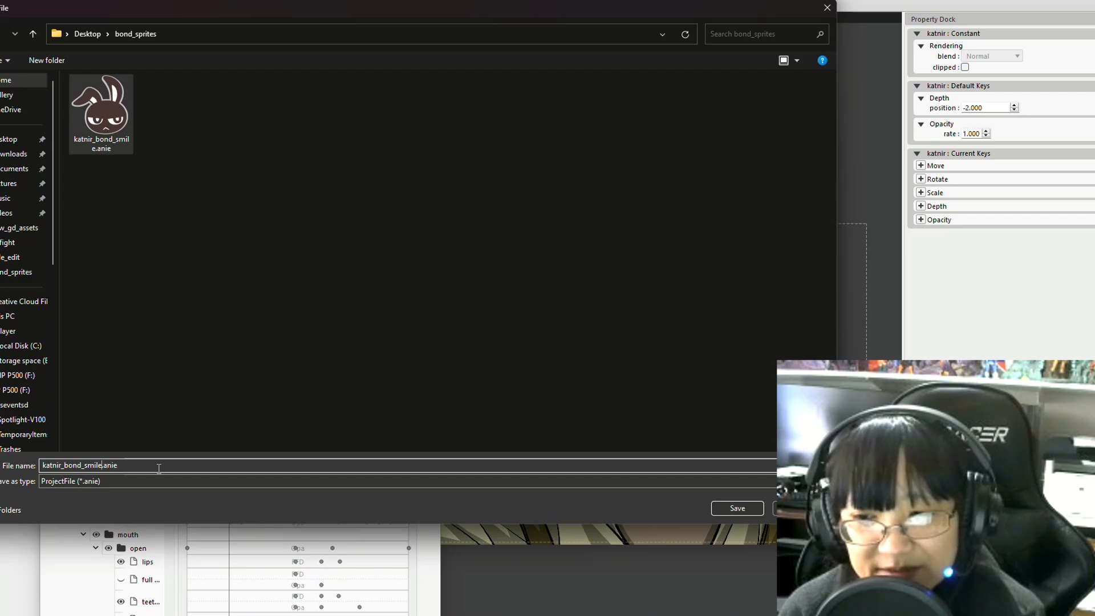
pyautogui.press('BackSpace')
pyautogui.press('BackSpace')
pyautogui.press('BackSpace')
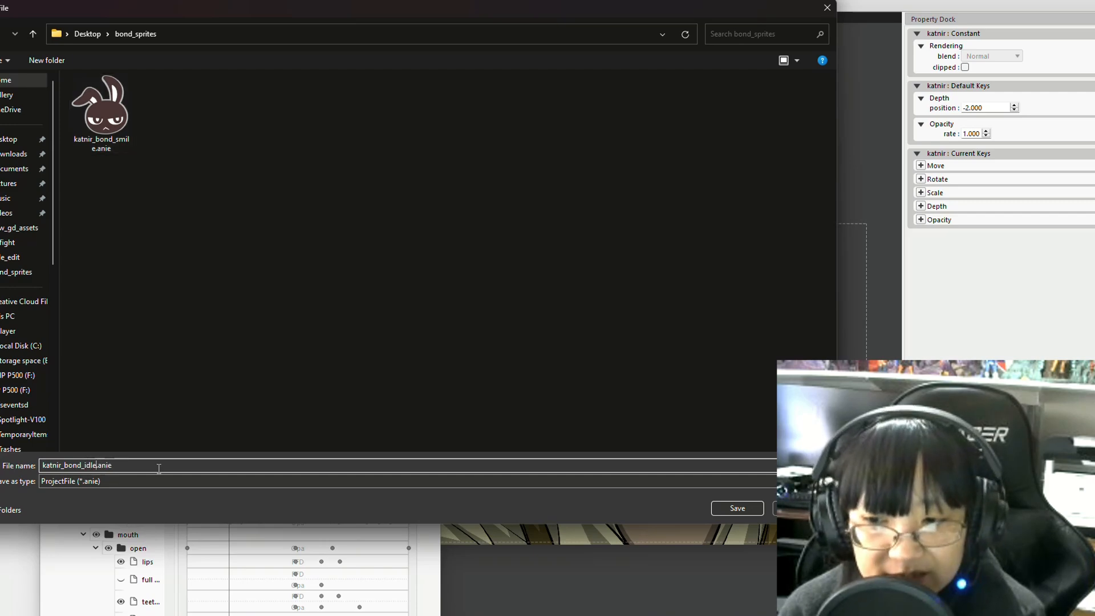
pyautogui.click(721, 505)
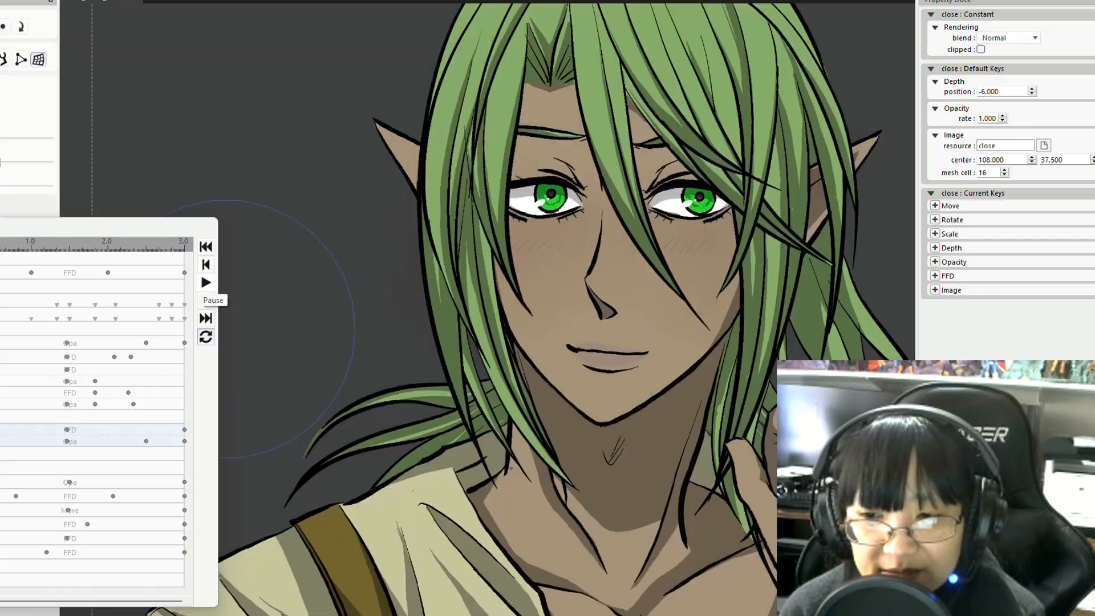
# Play the smiling character animation to review its eye, mouth and hair movement up close.
pyautogui.click(199, 284)
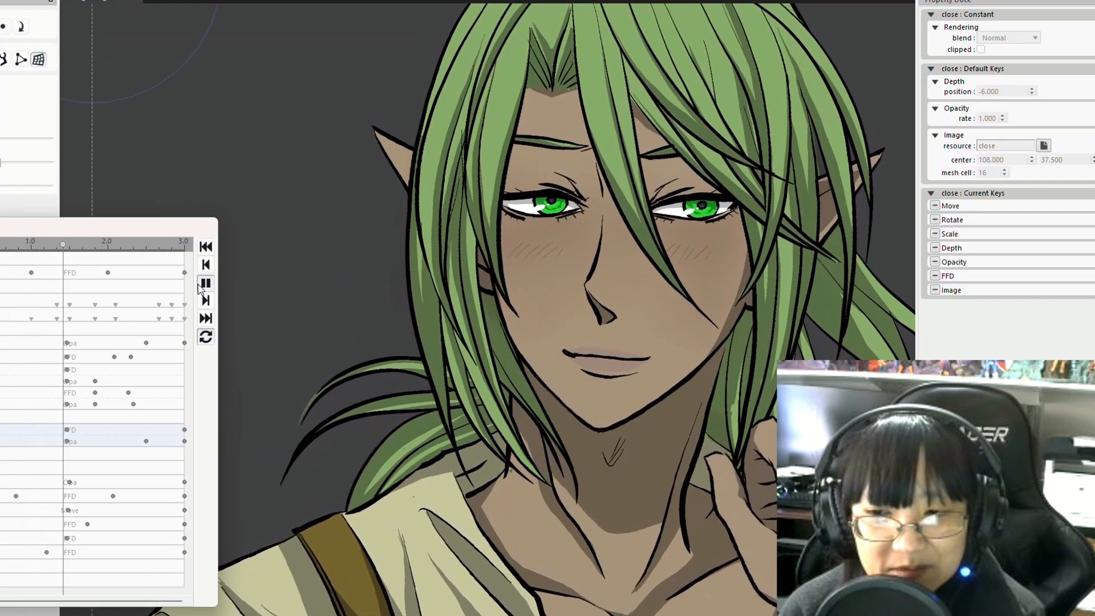